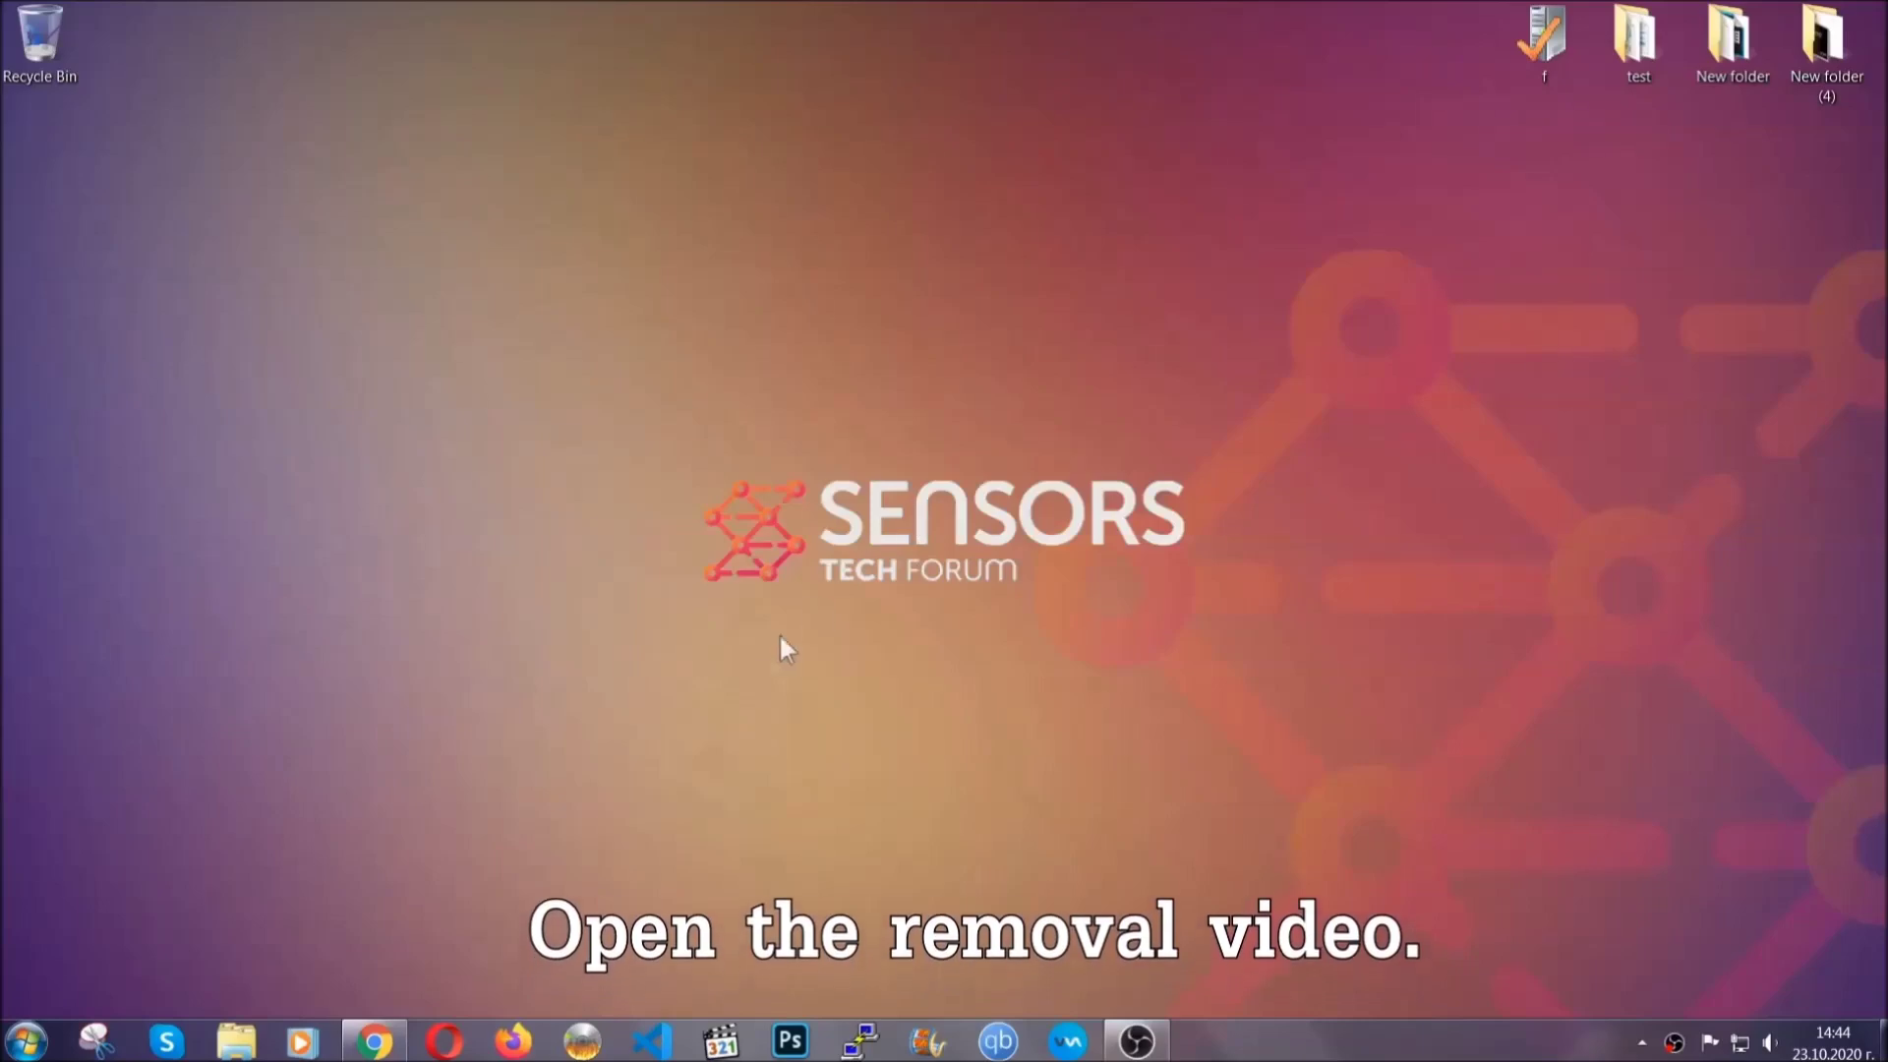
Open the YouTube video 'How to Remove a Ransomware Virus (Windows)' in Chrome
click(373, 1044)
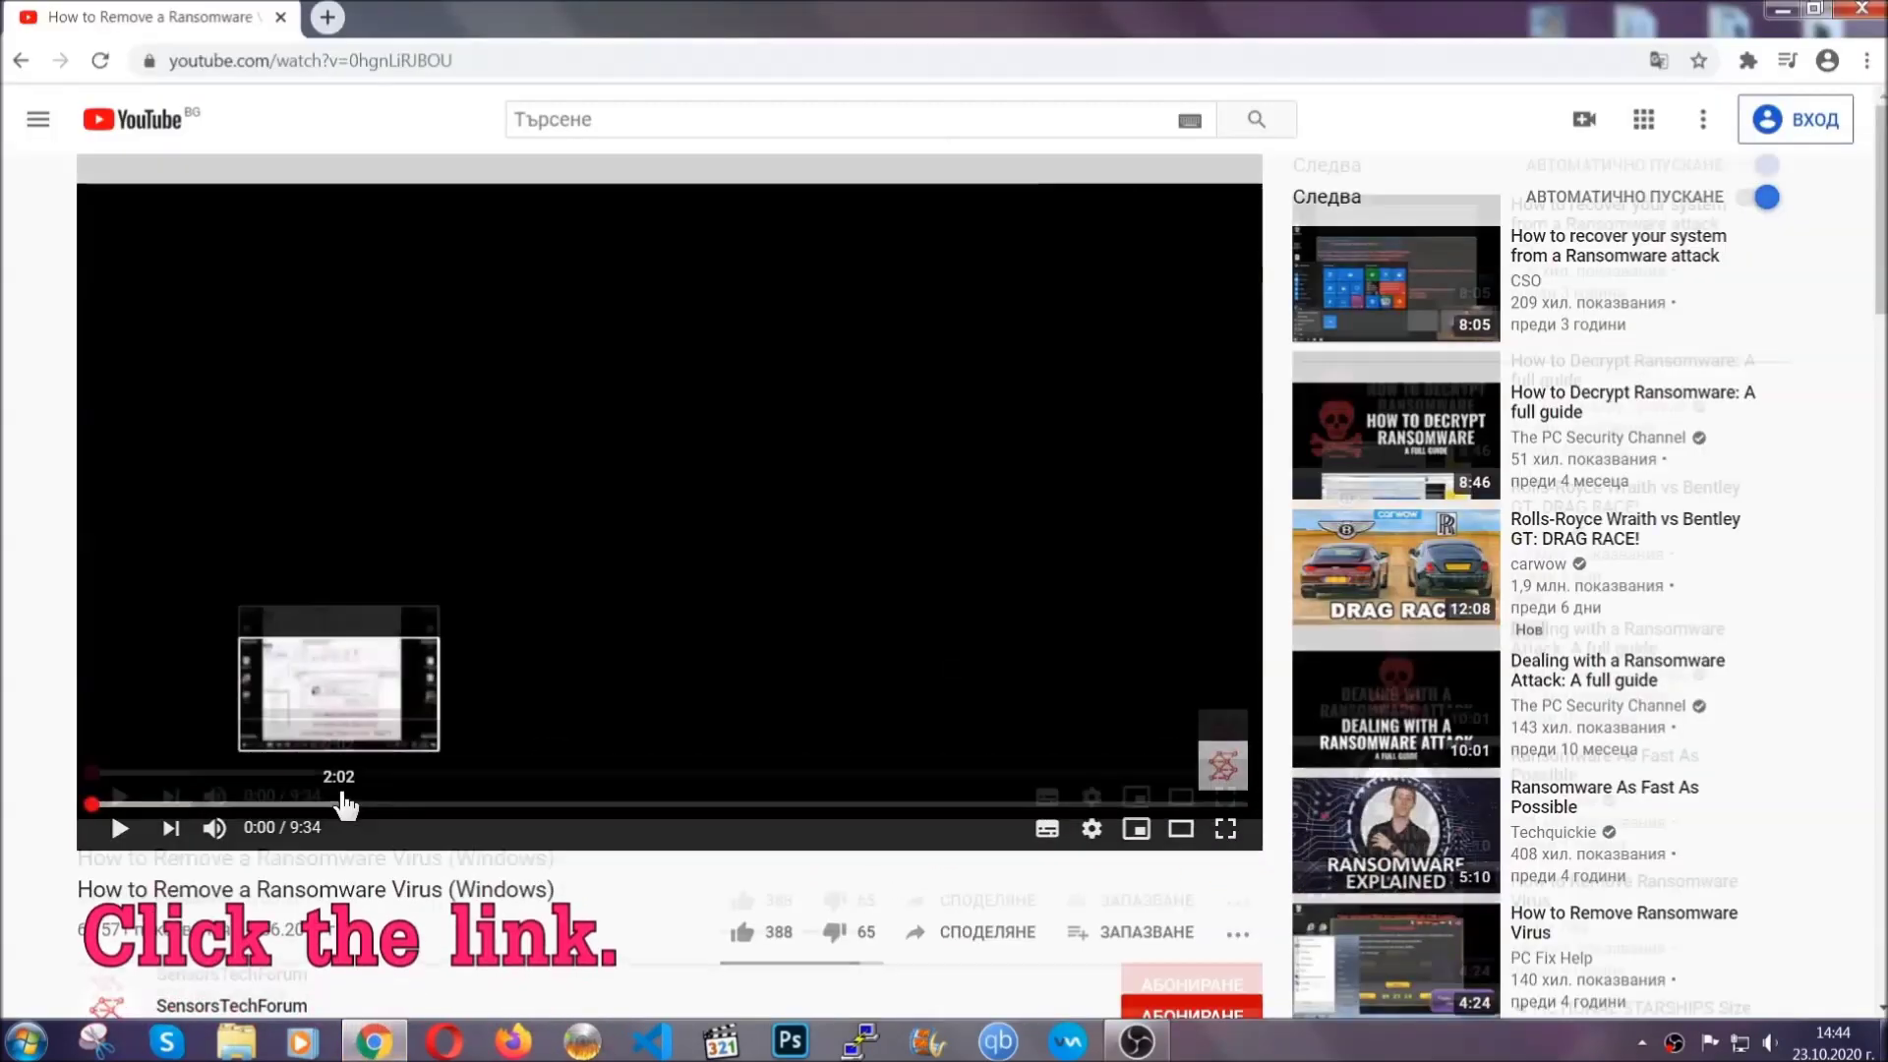
Follow the video description link to SensorsTechForum and launch the downloaded SpyHunter-Installer.exe
scroll(344, 806, down, 3)
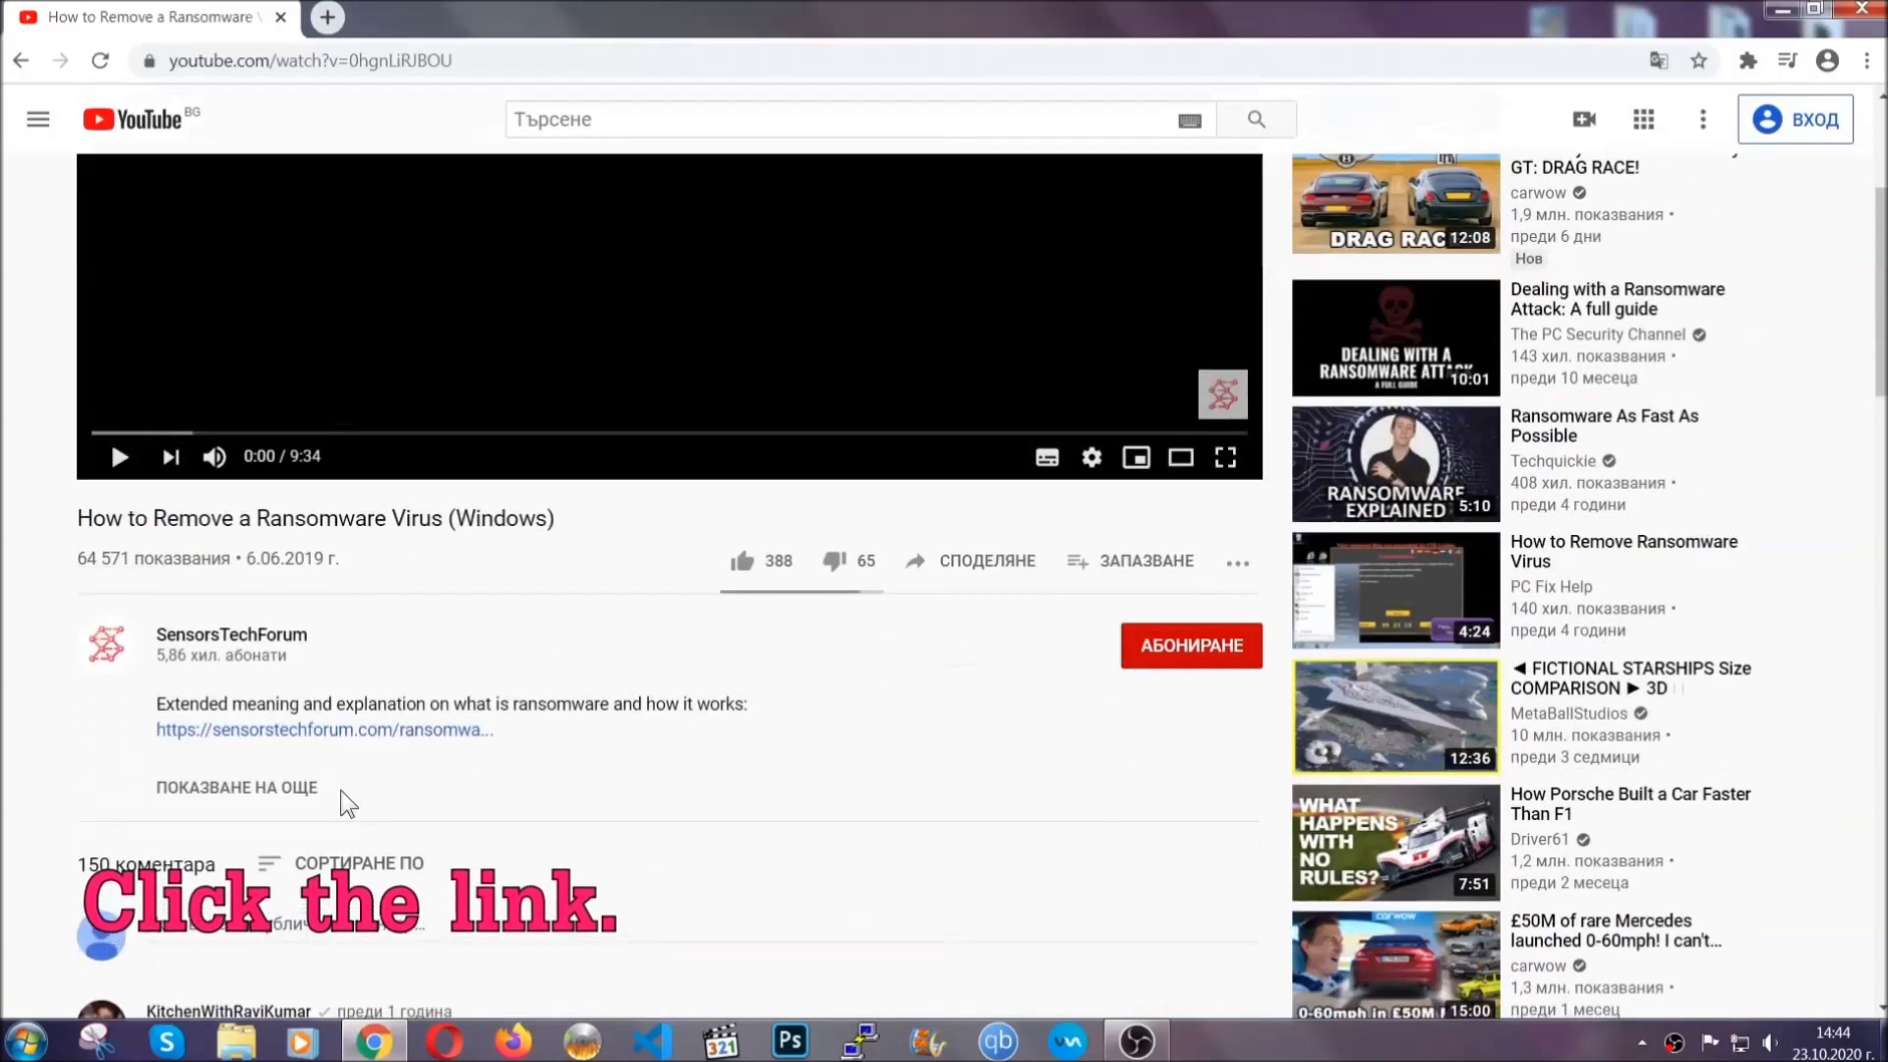
click(376, 736)
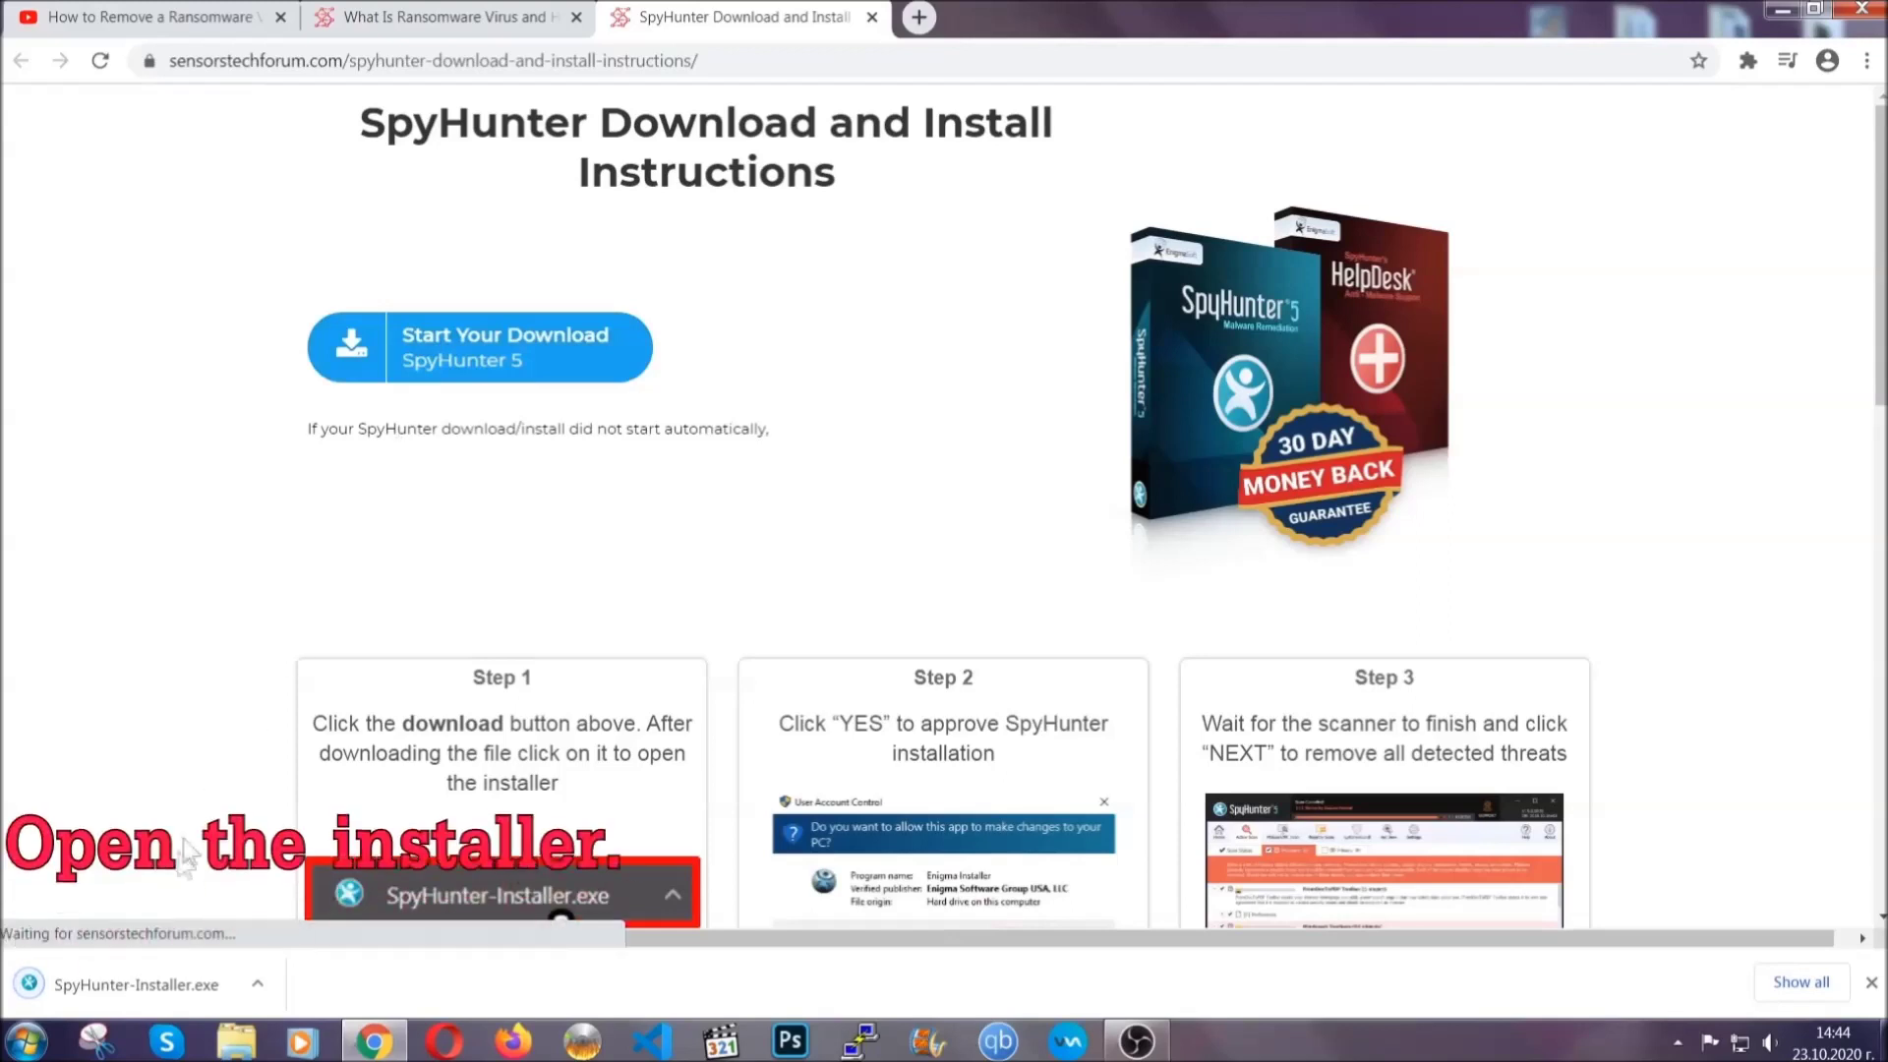
click(134, 981)
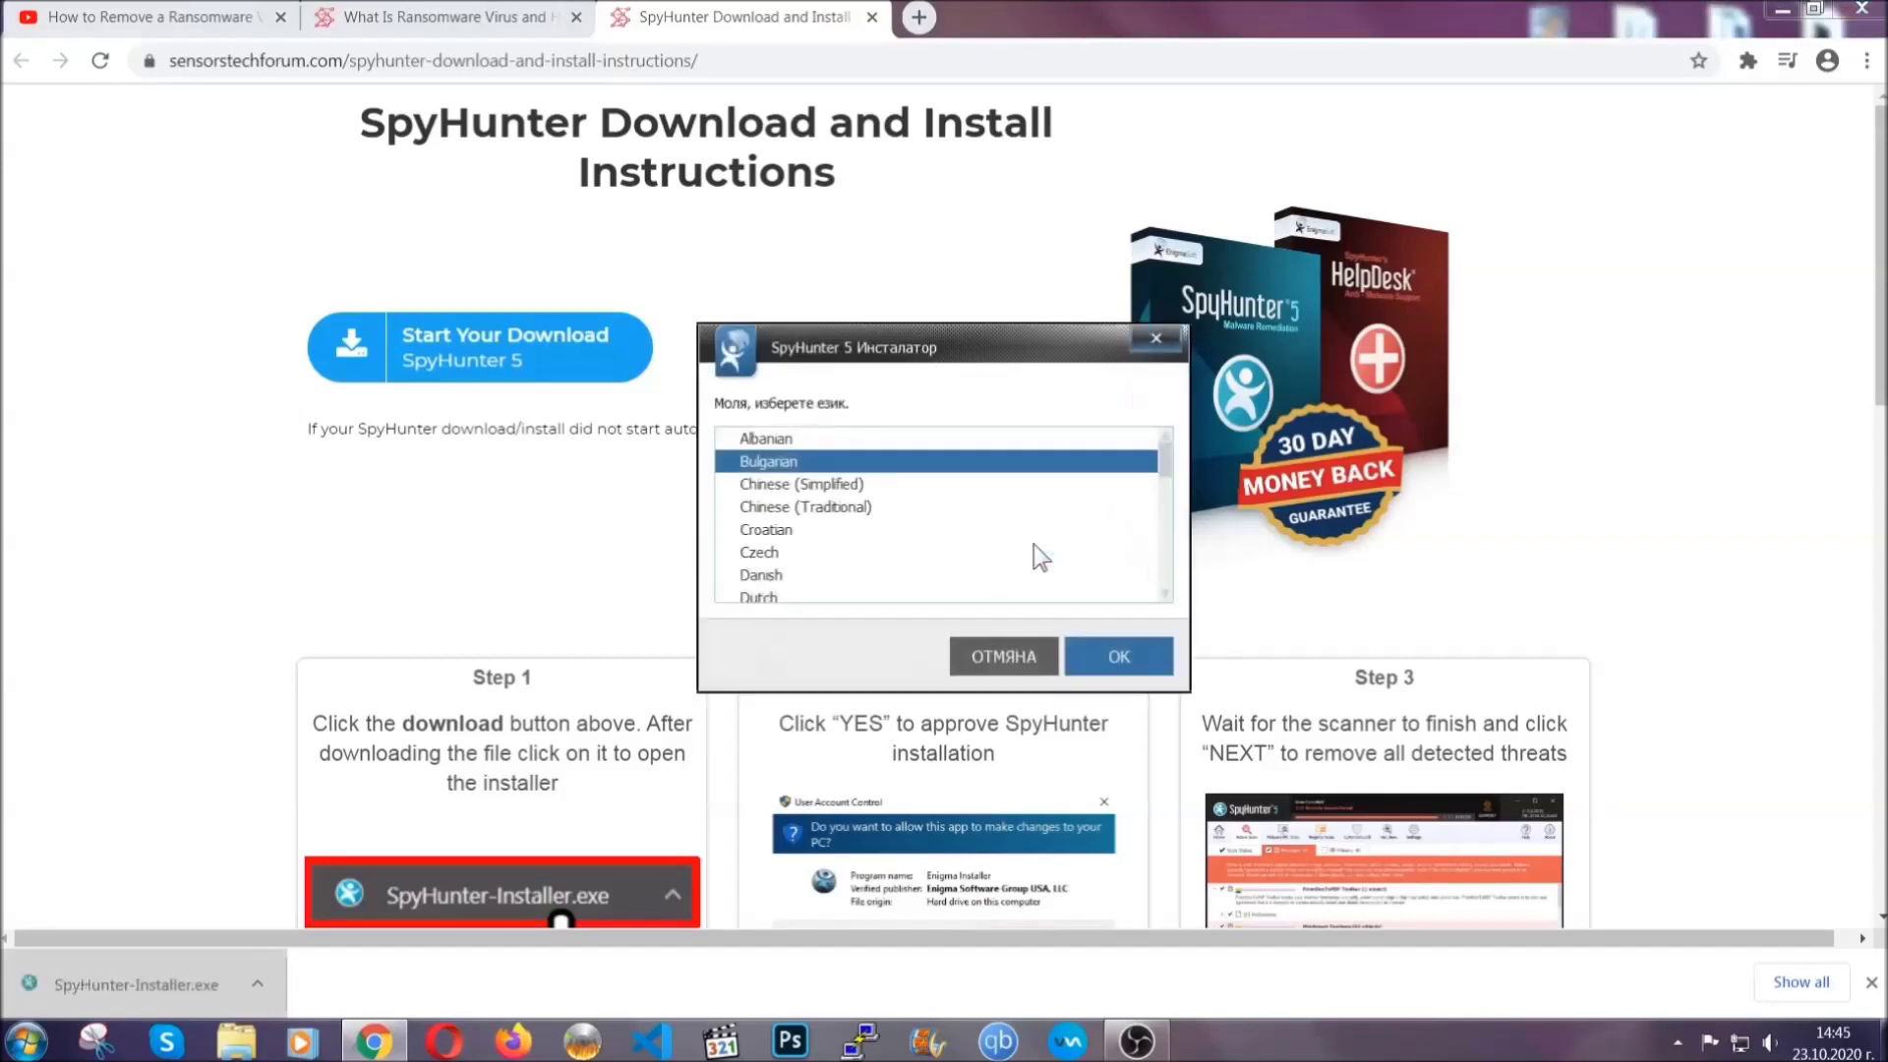
Install SpyHunter 5 in English, accepting the EULA, and finish setup to start it
scroll(983, 550, down, 2)
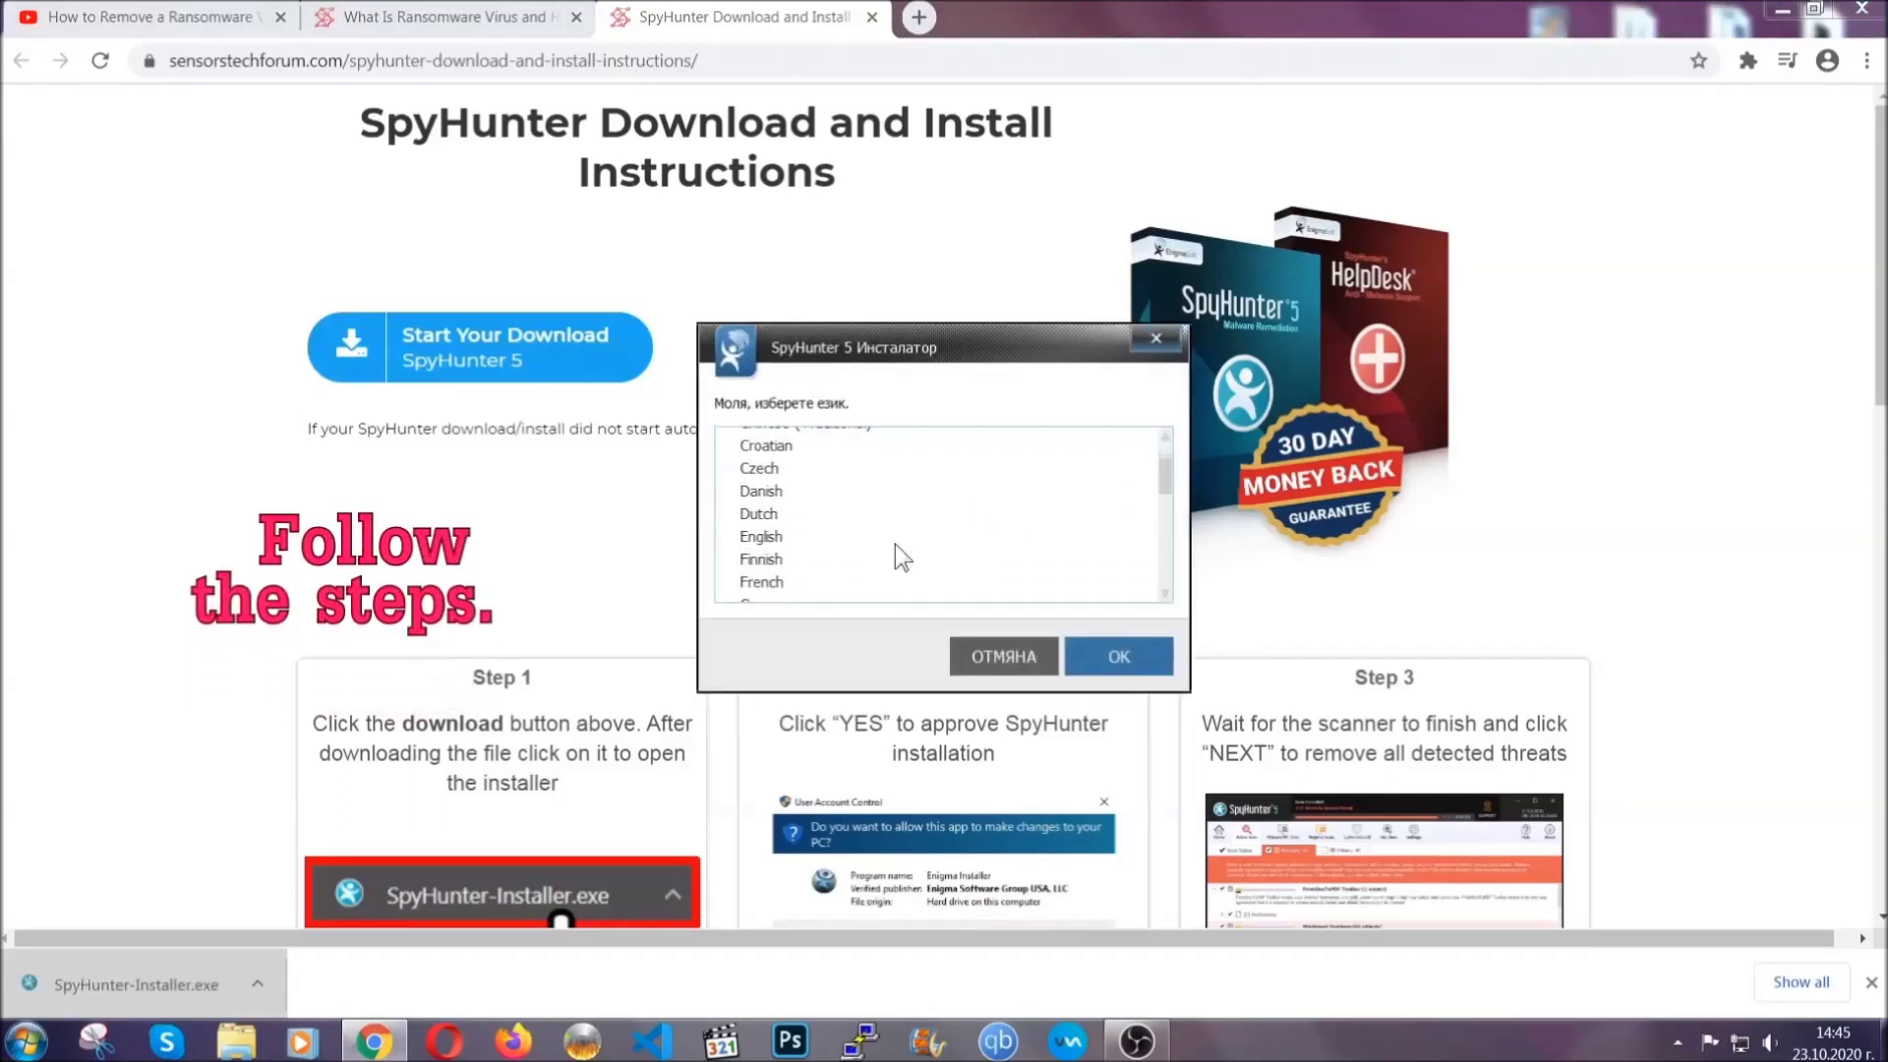
click(890, 538)
click(1095, 654)
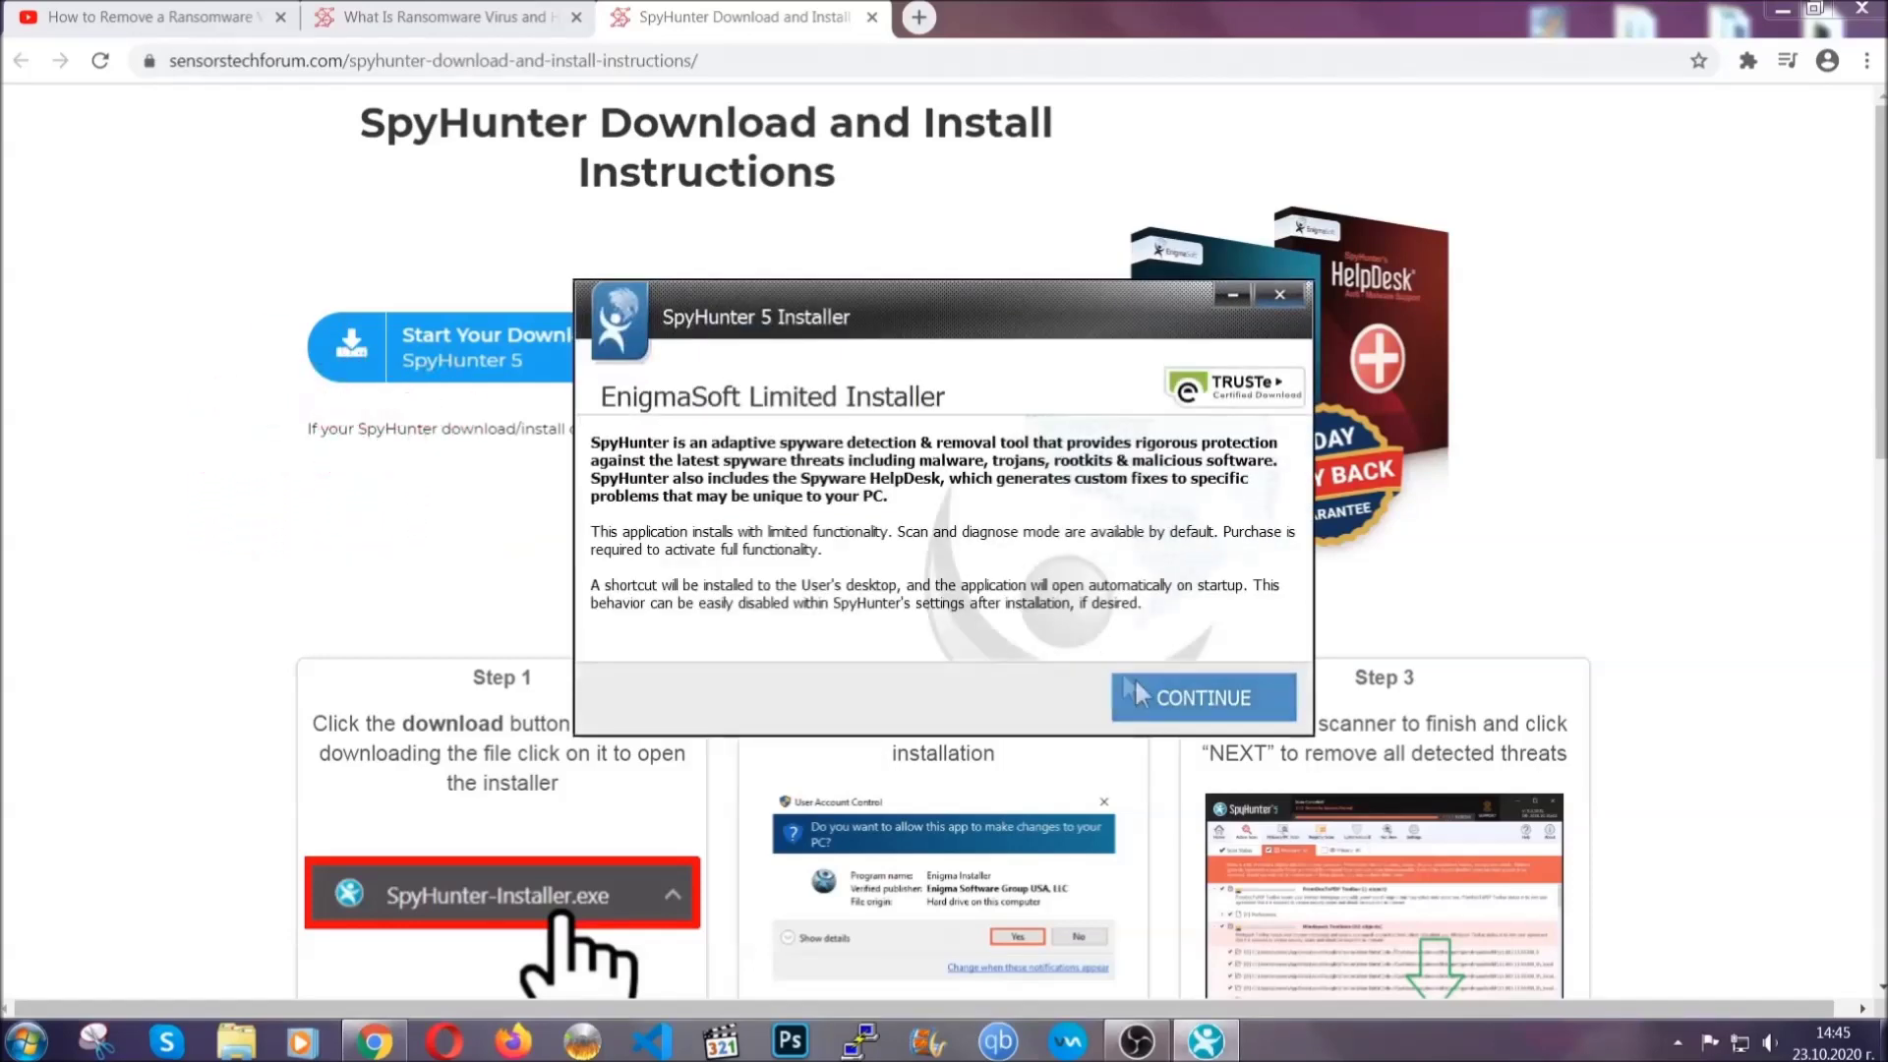
click(1137, 694)
click(1082, 637)
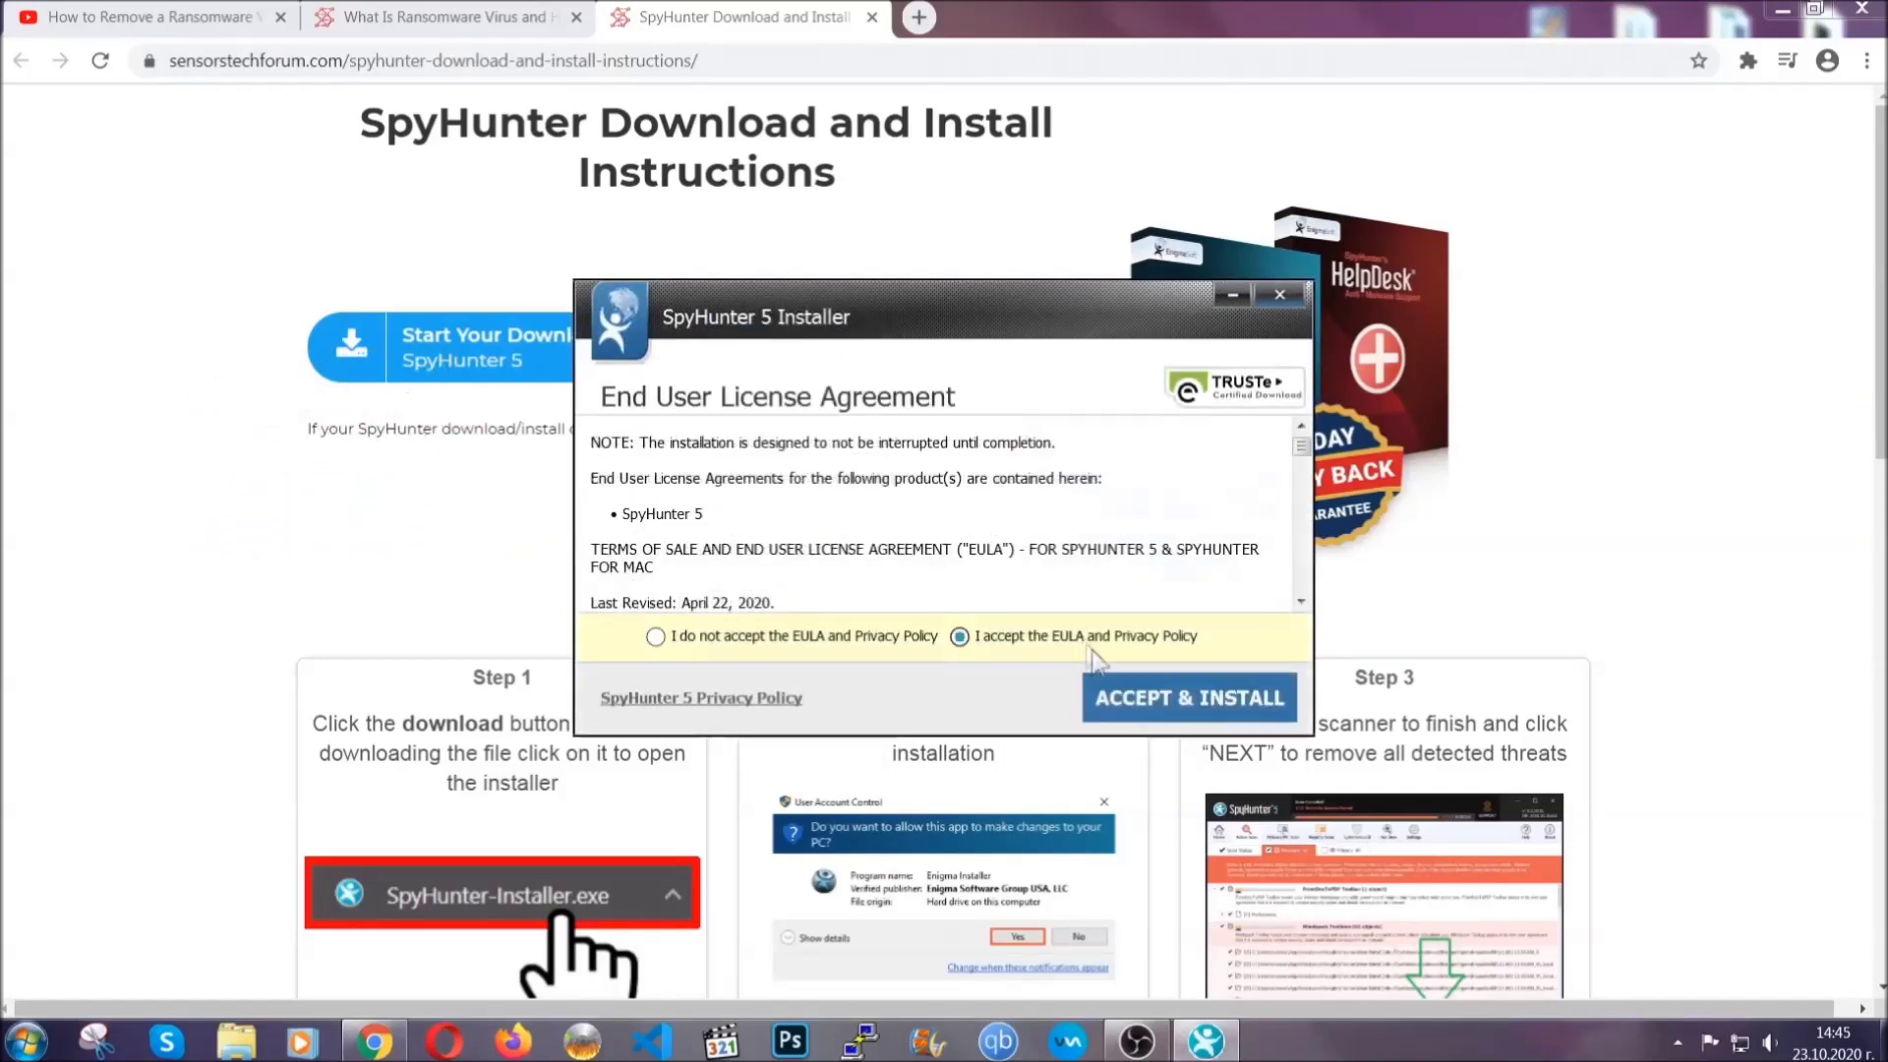
click(1127, 698)
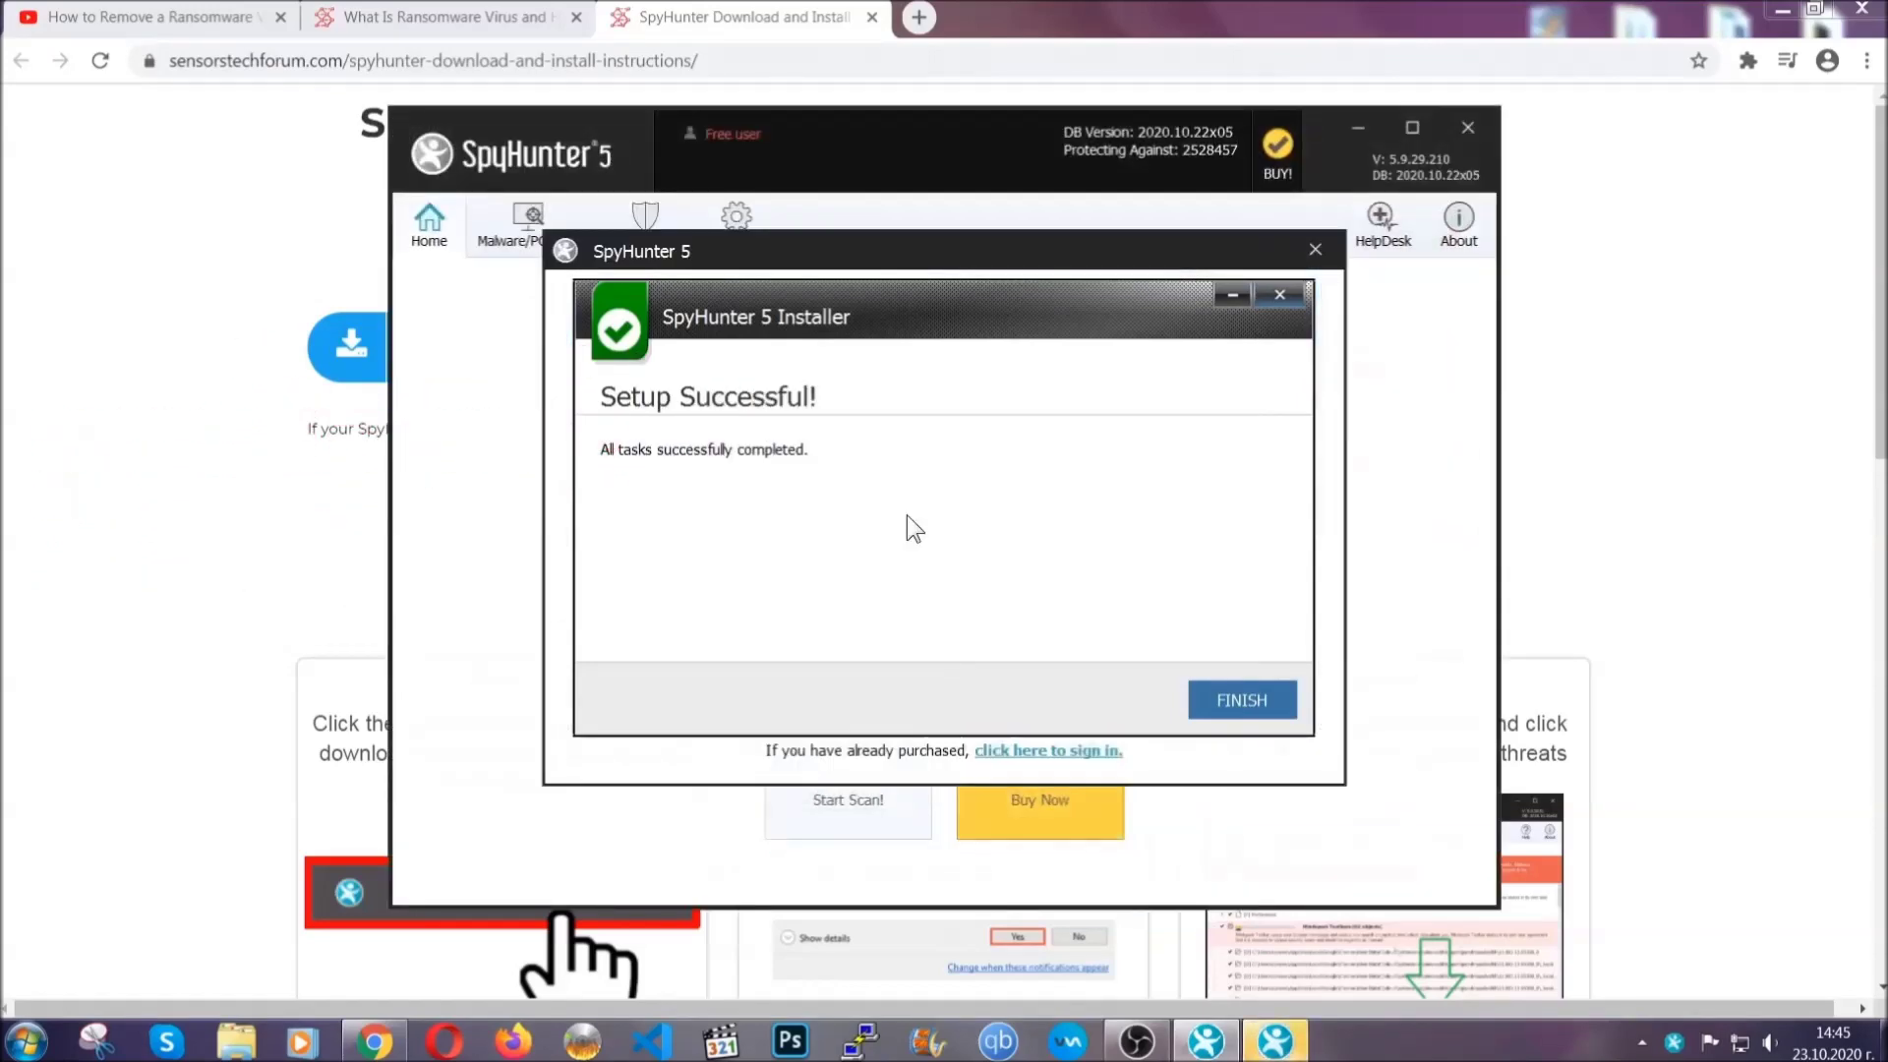
click(1207, 704)
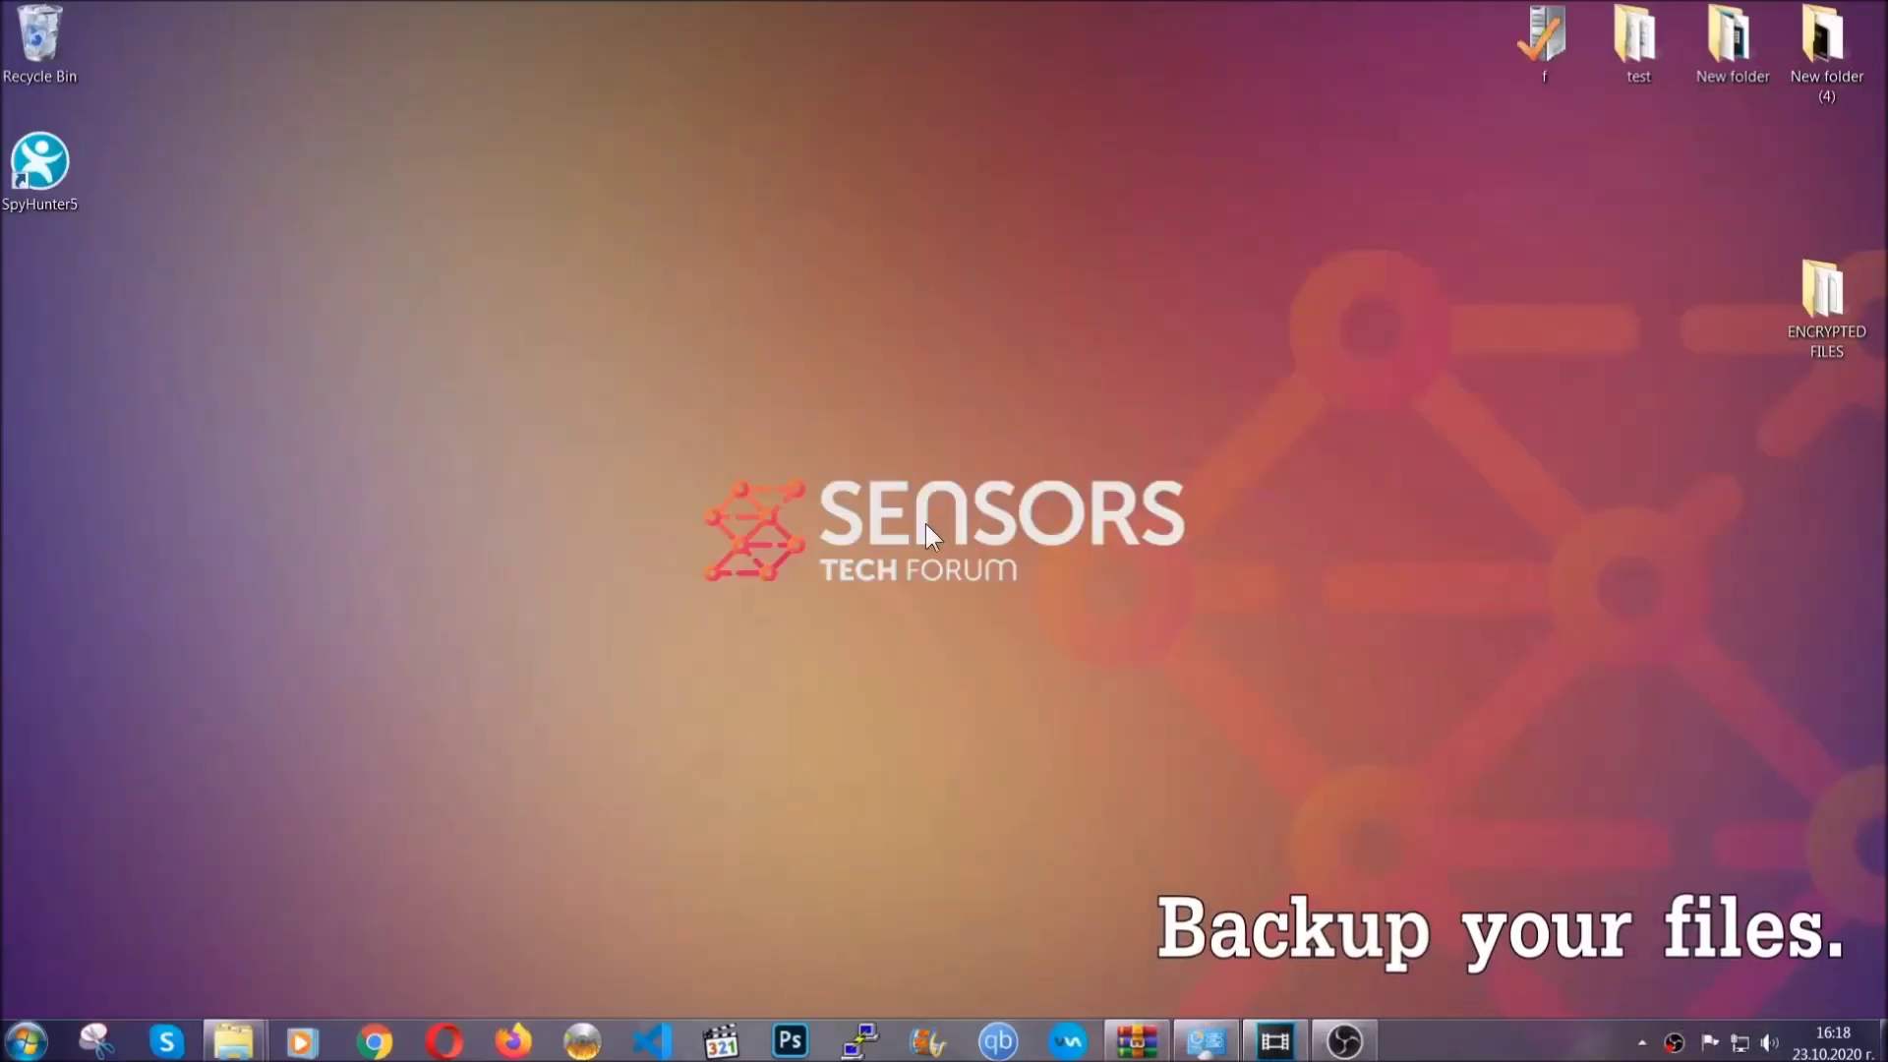
Copy all six encrypted .efji files from the ENCRYPTED FILES folder
double_click(1813, 303)
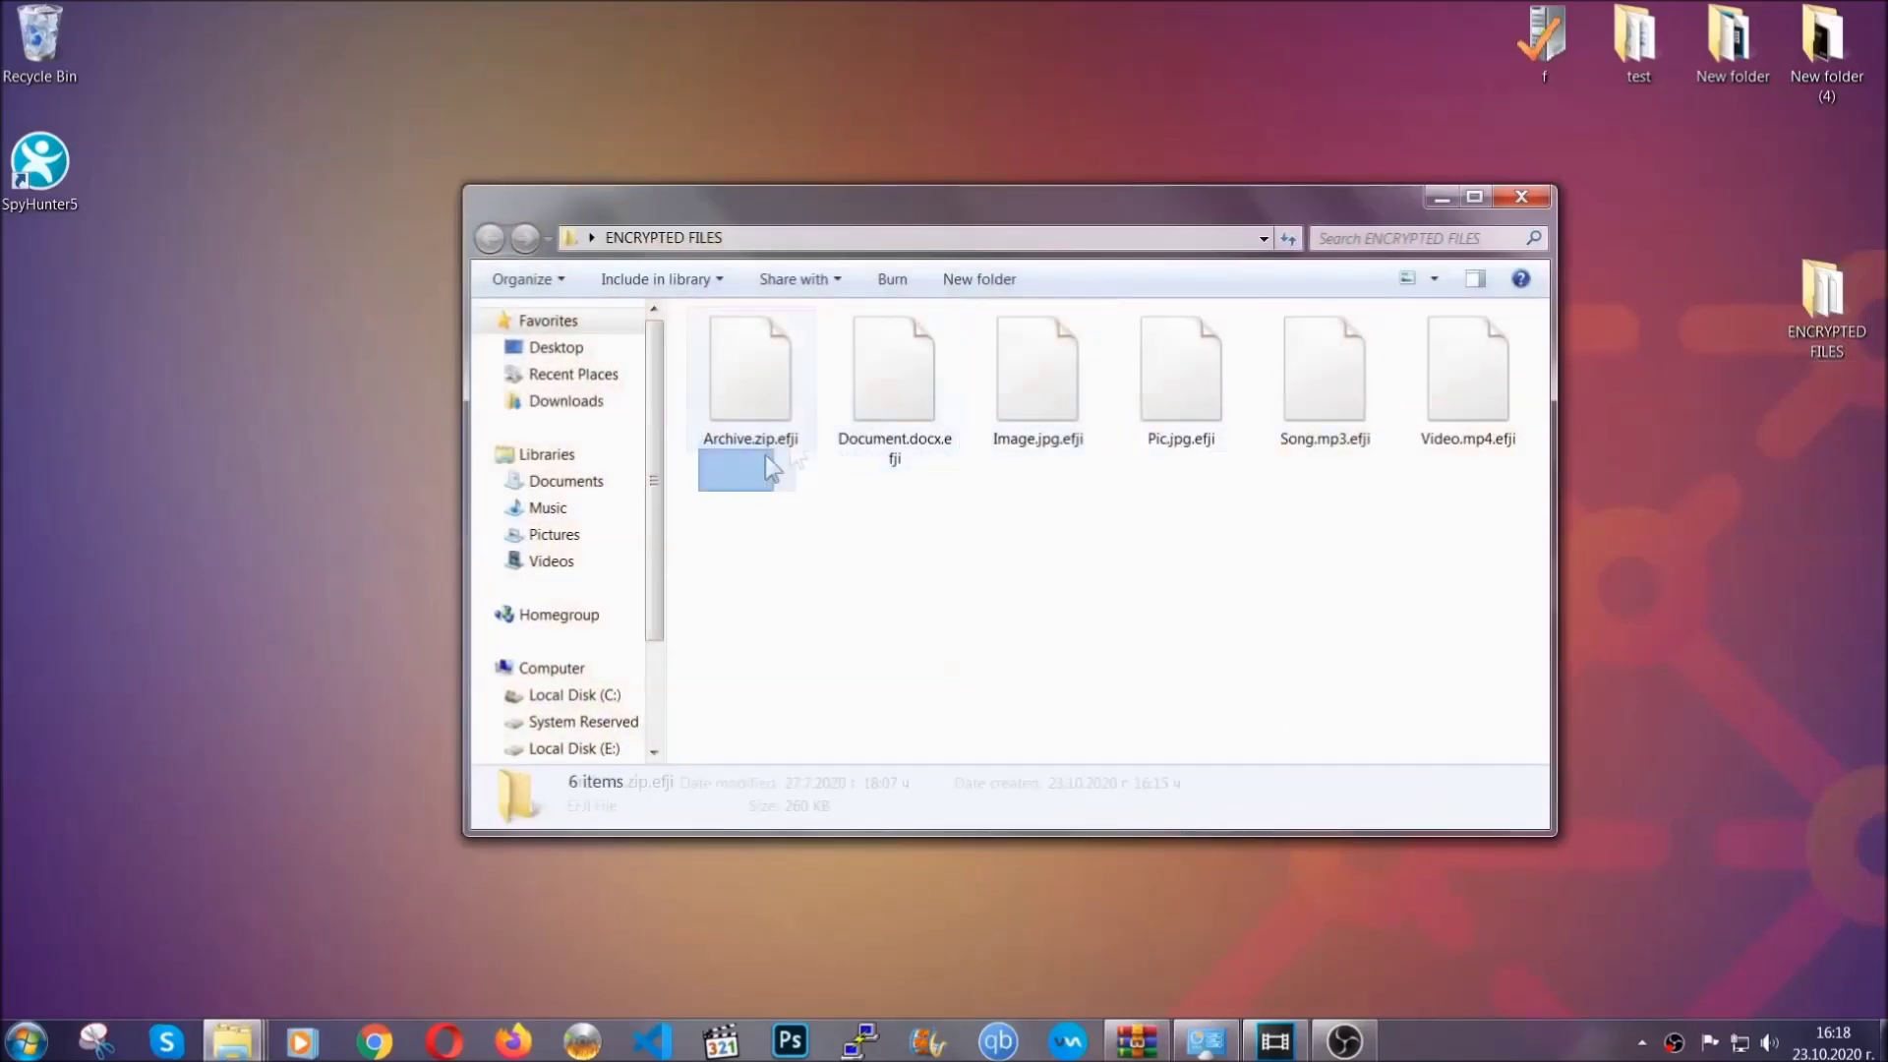
drag(766, 455, 1477, 350)
right_click(1477, 350)
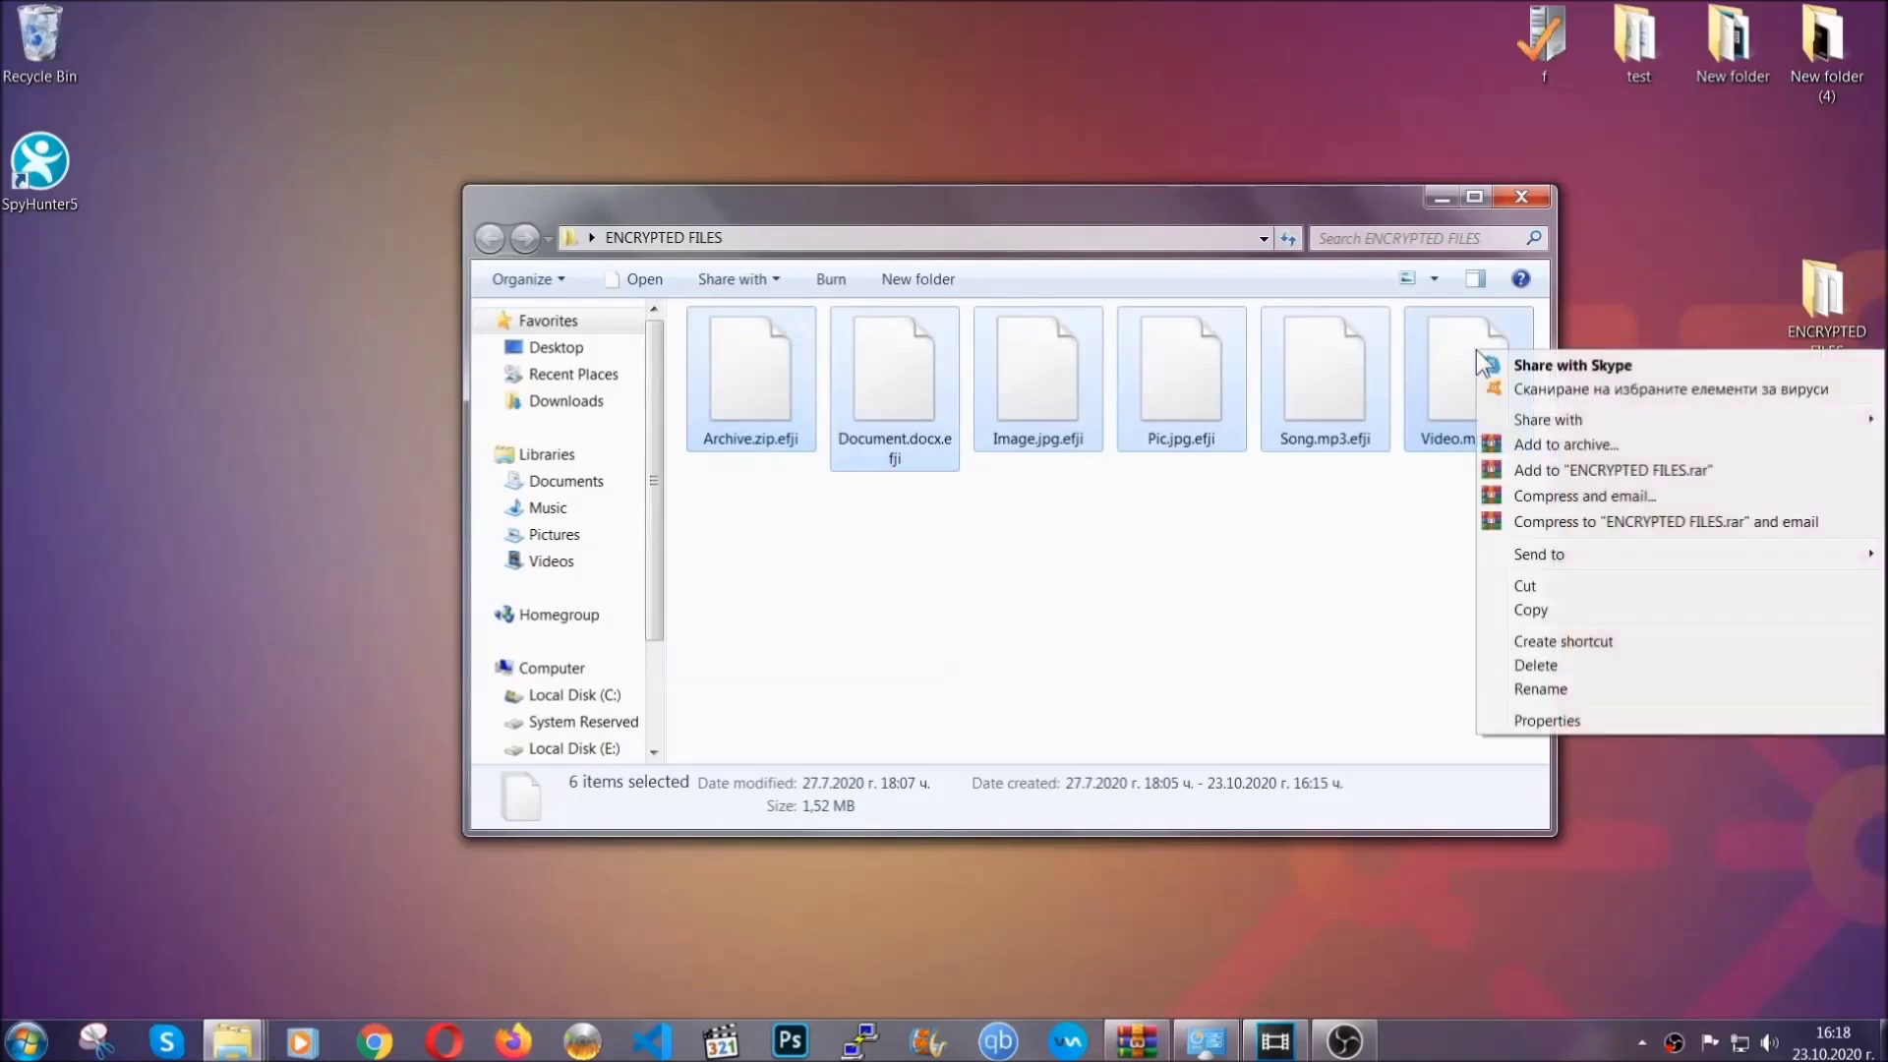
click(1528, 611)
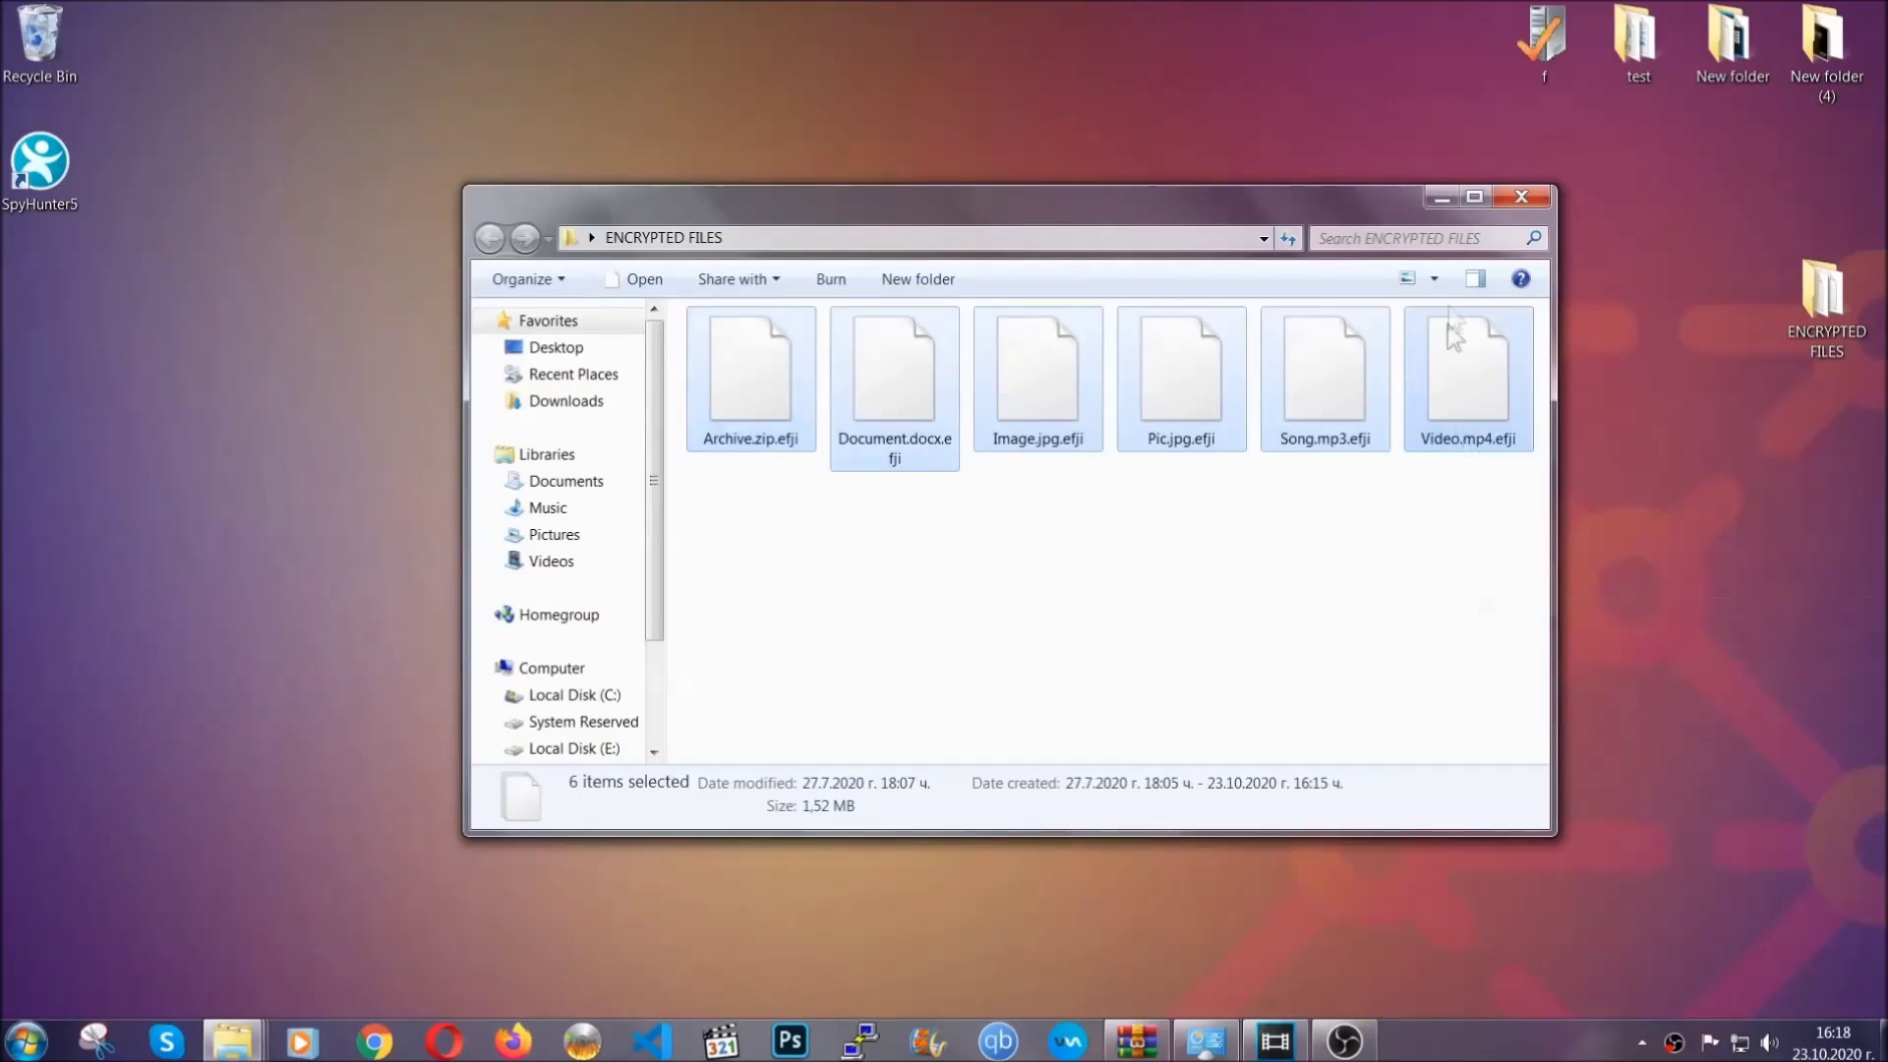
click(1449, 197)
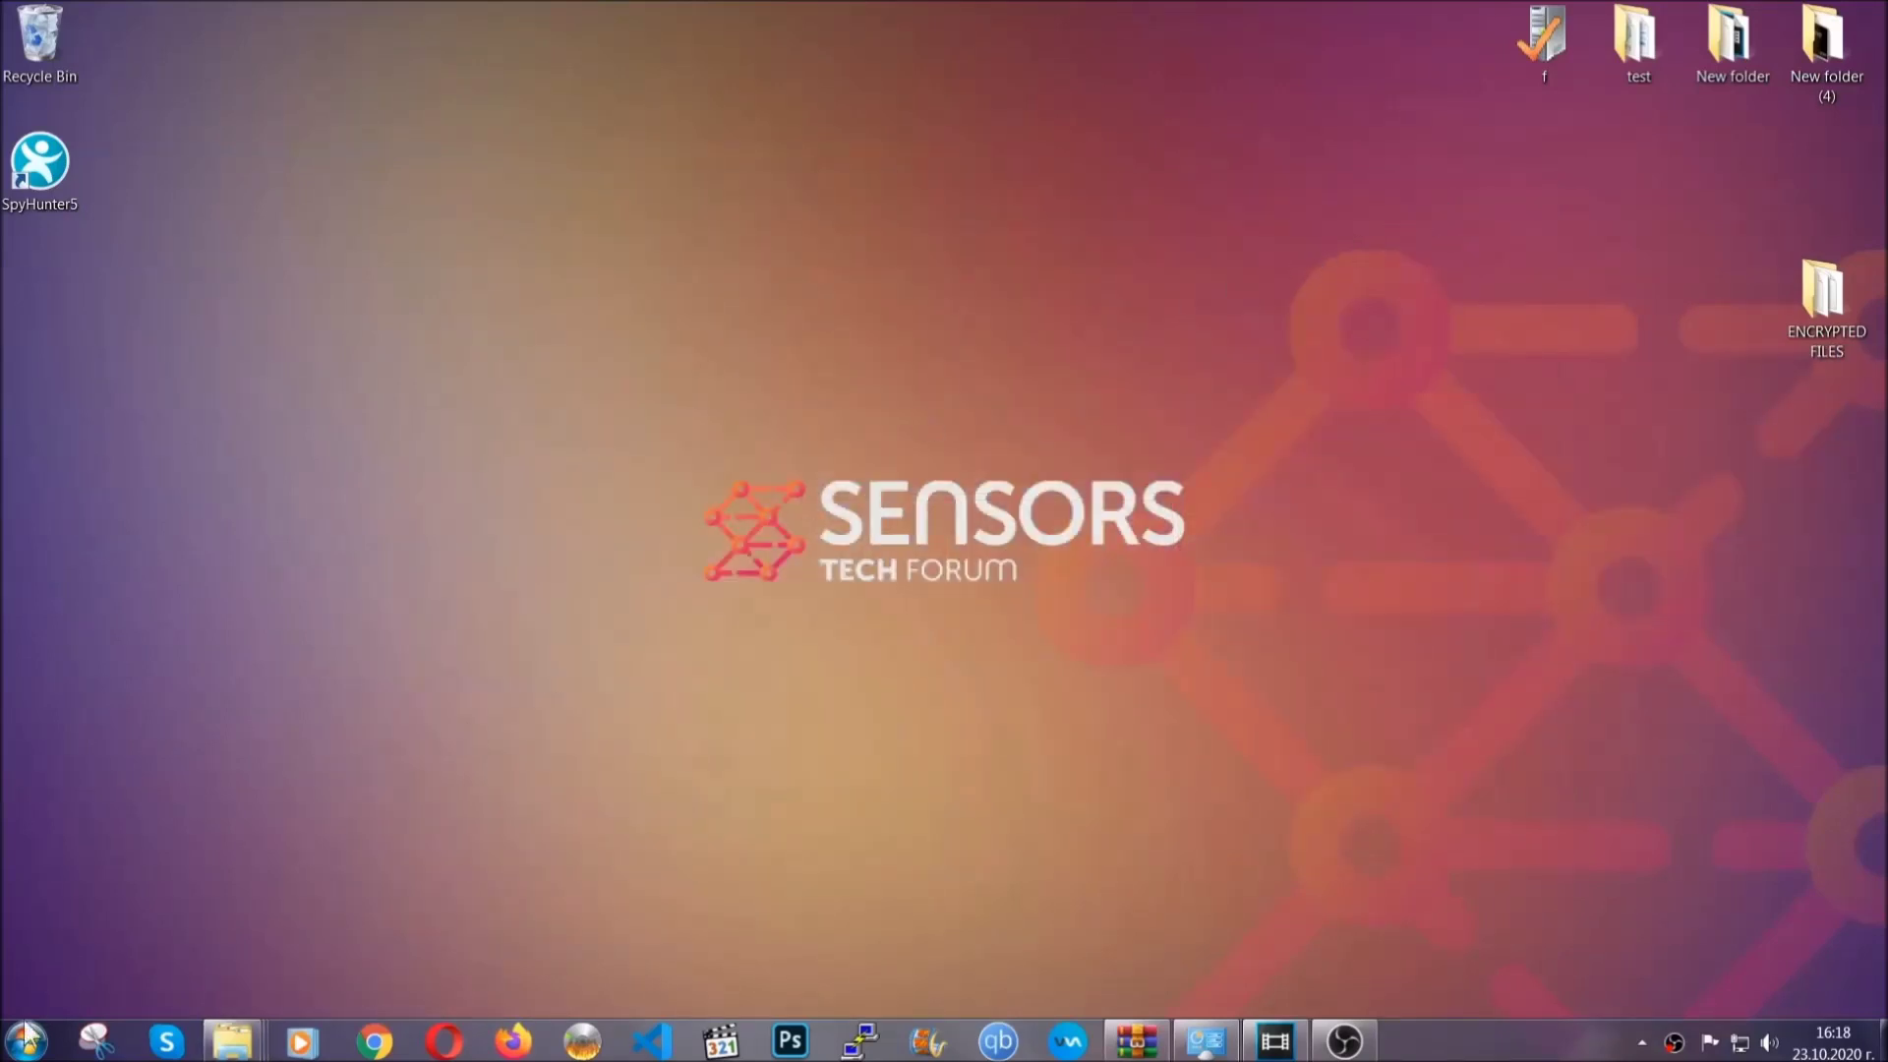
Paste the six files onto FLASH DRIVE (H:) and close the window
click(27, 1038)
click(357, 736)
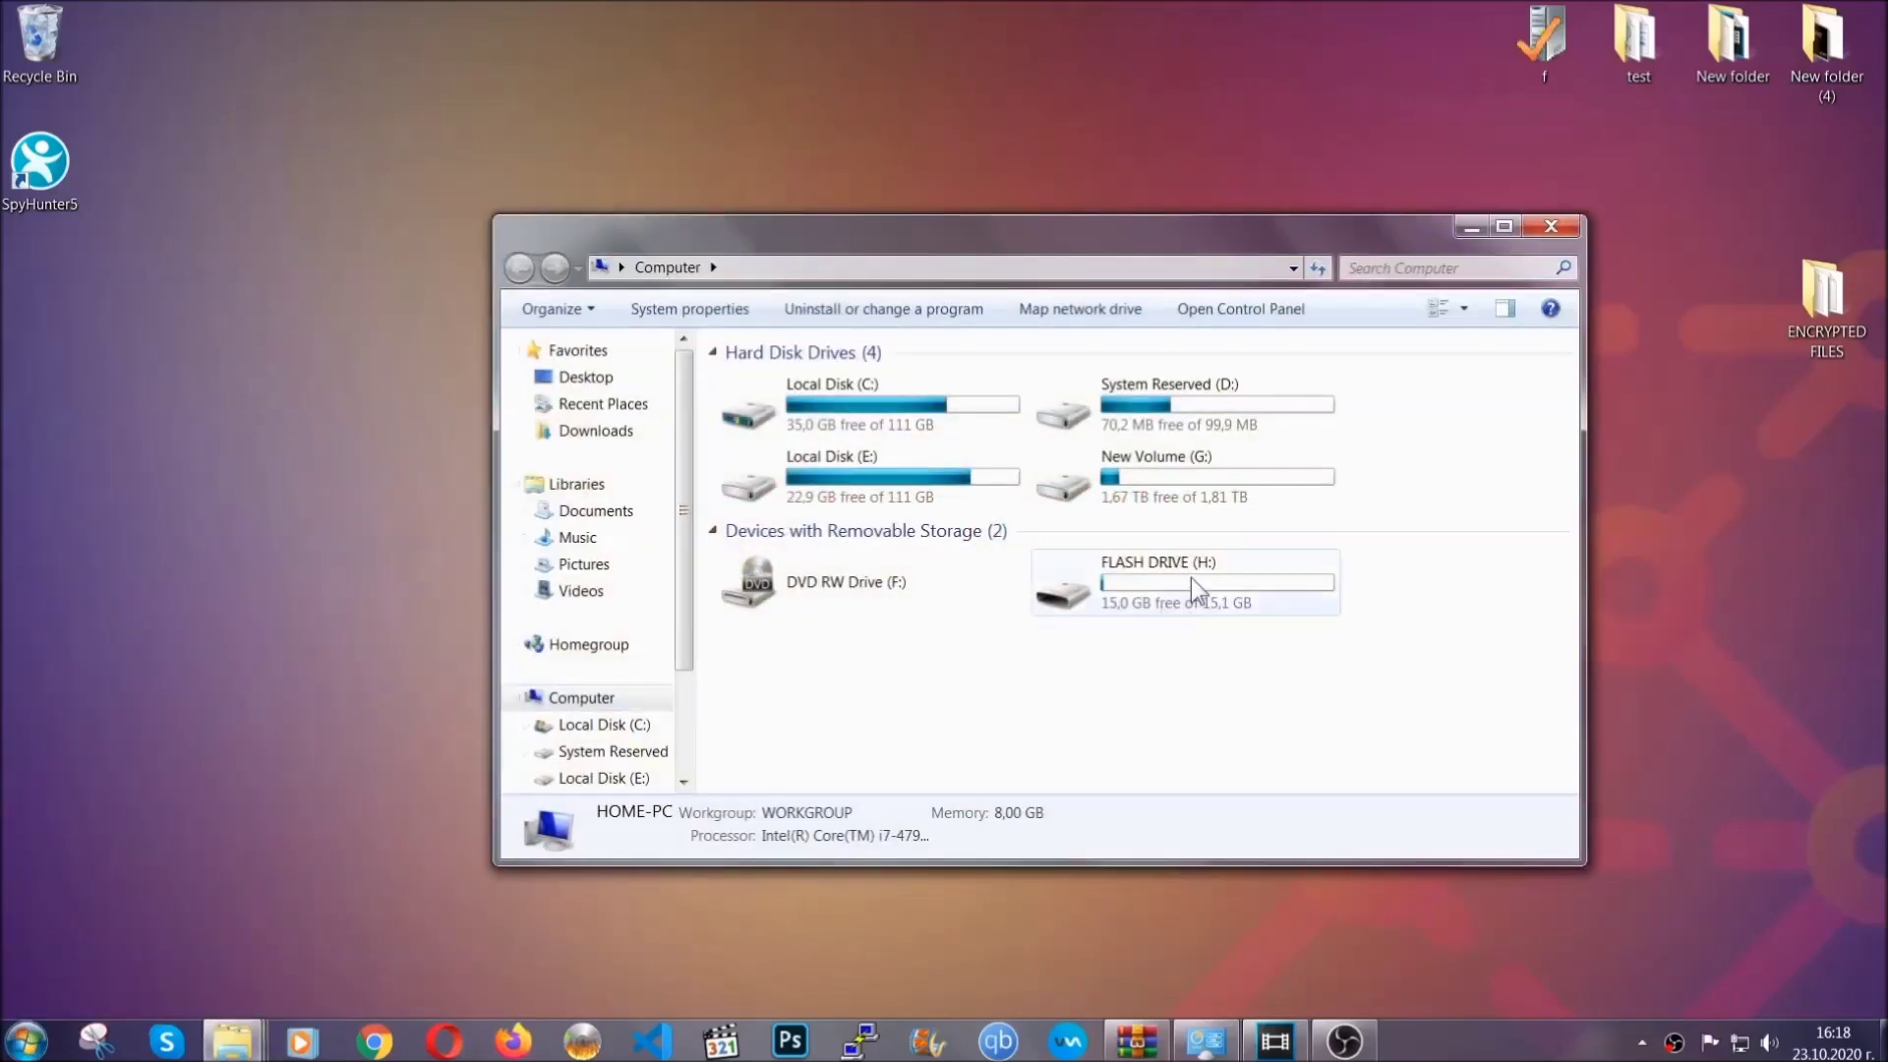
double_click(1190, 576)
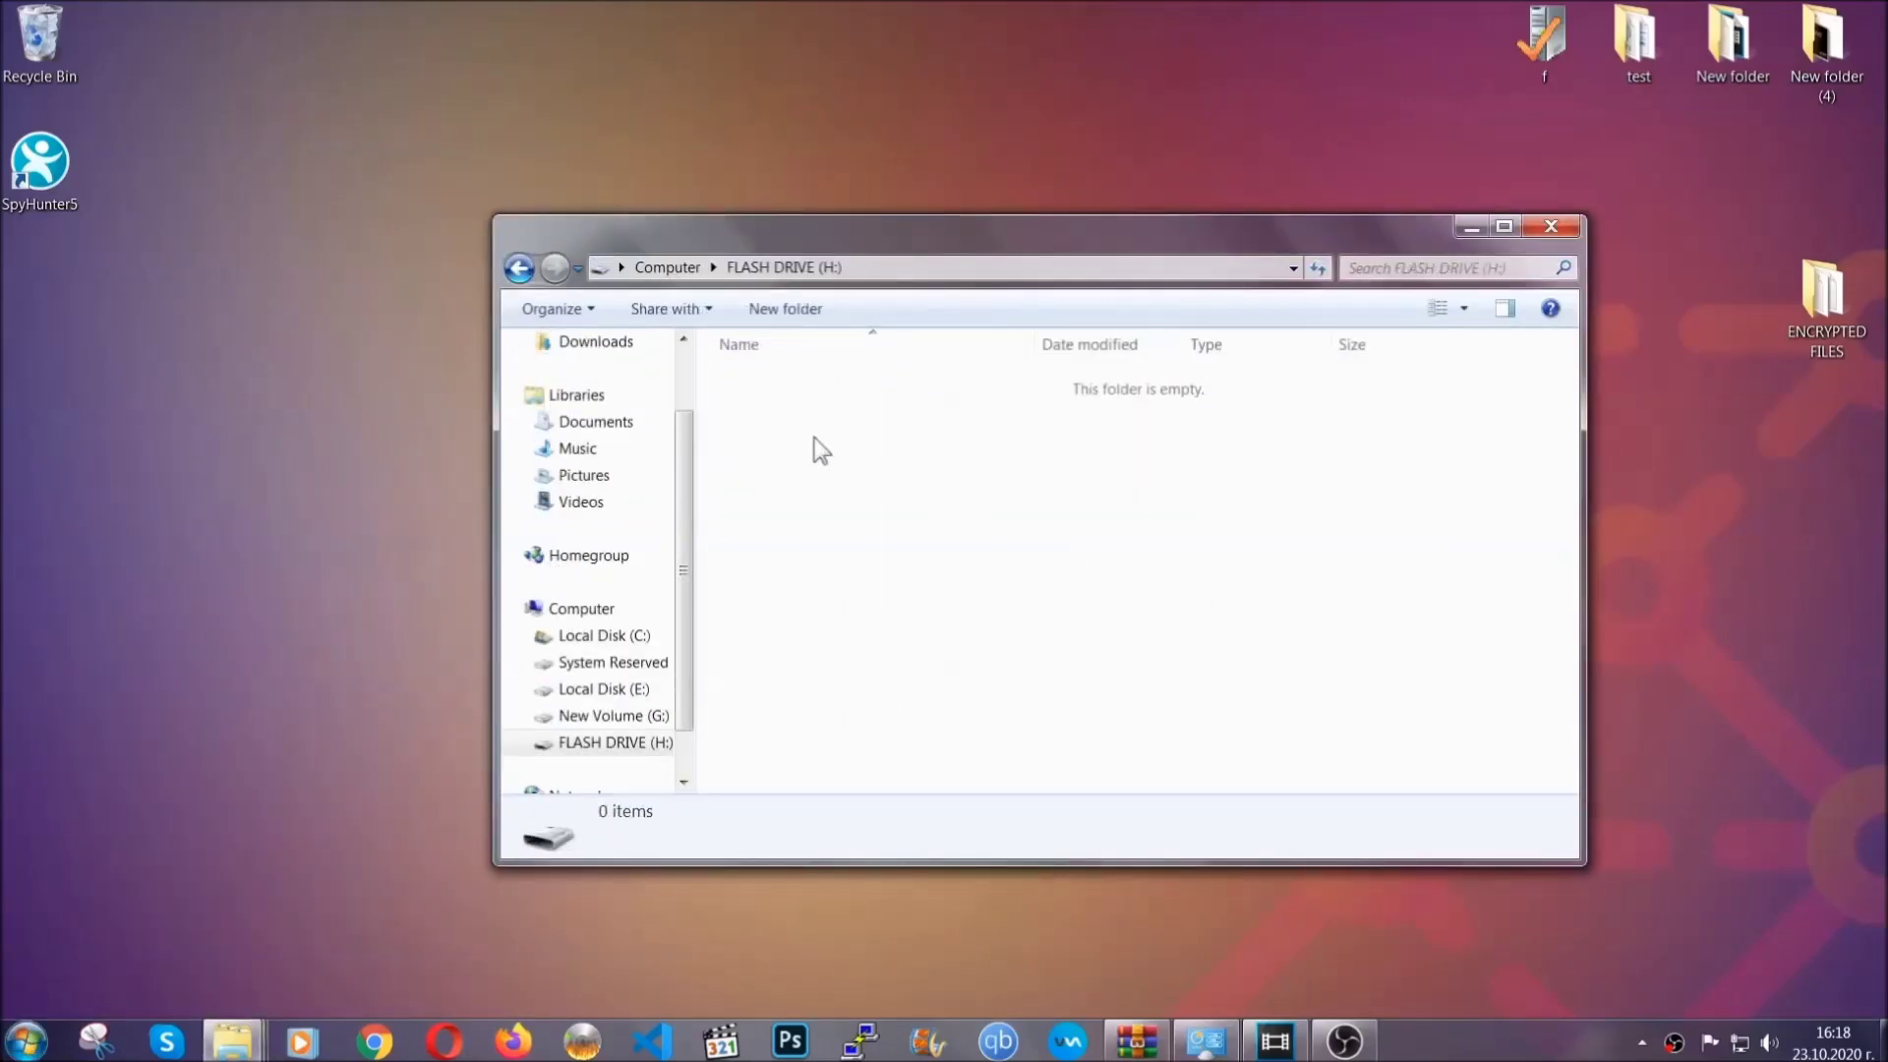
right_click(814, 439)
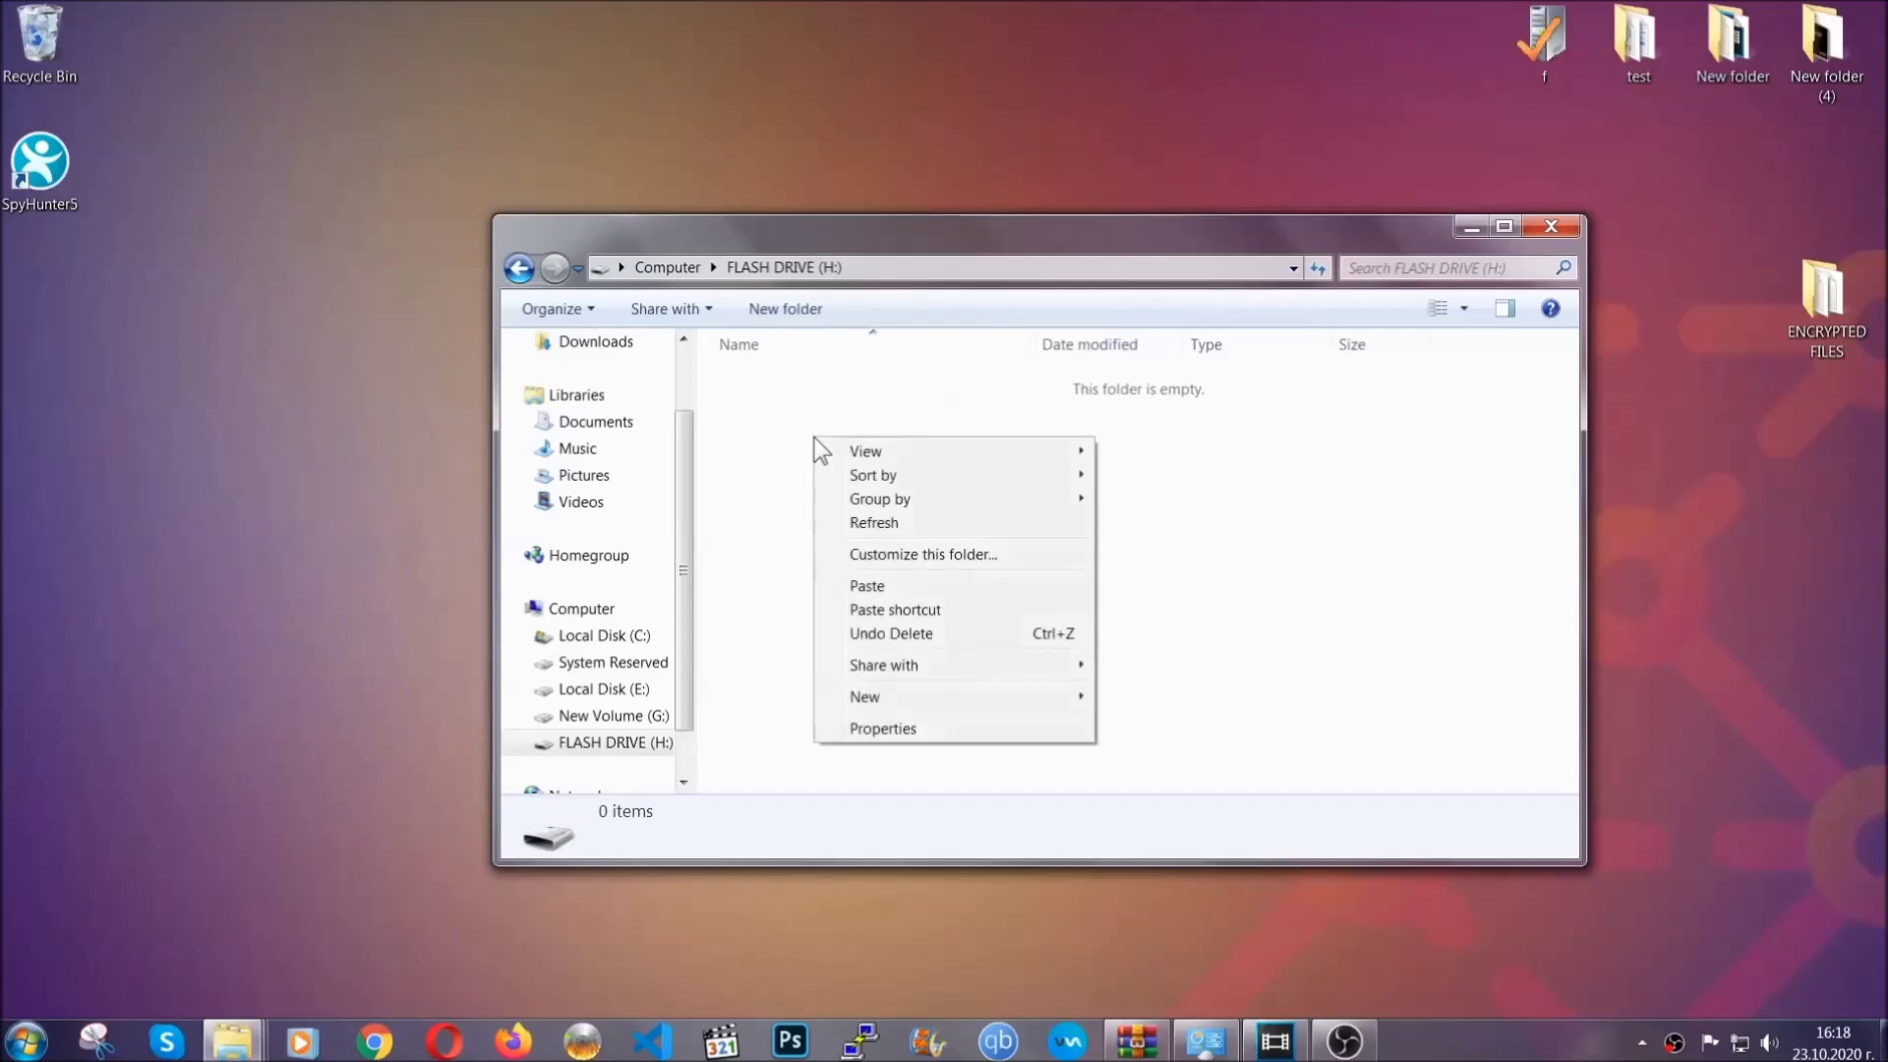
click(859, 587)
click(859, 588)
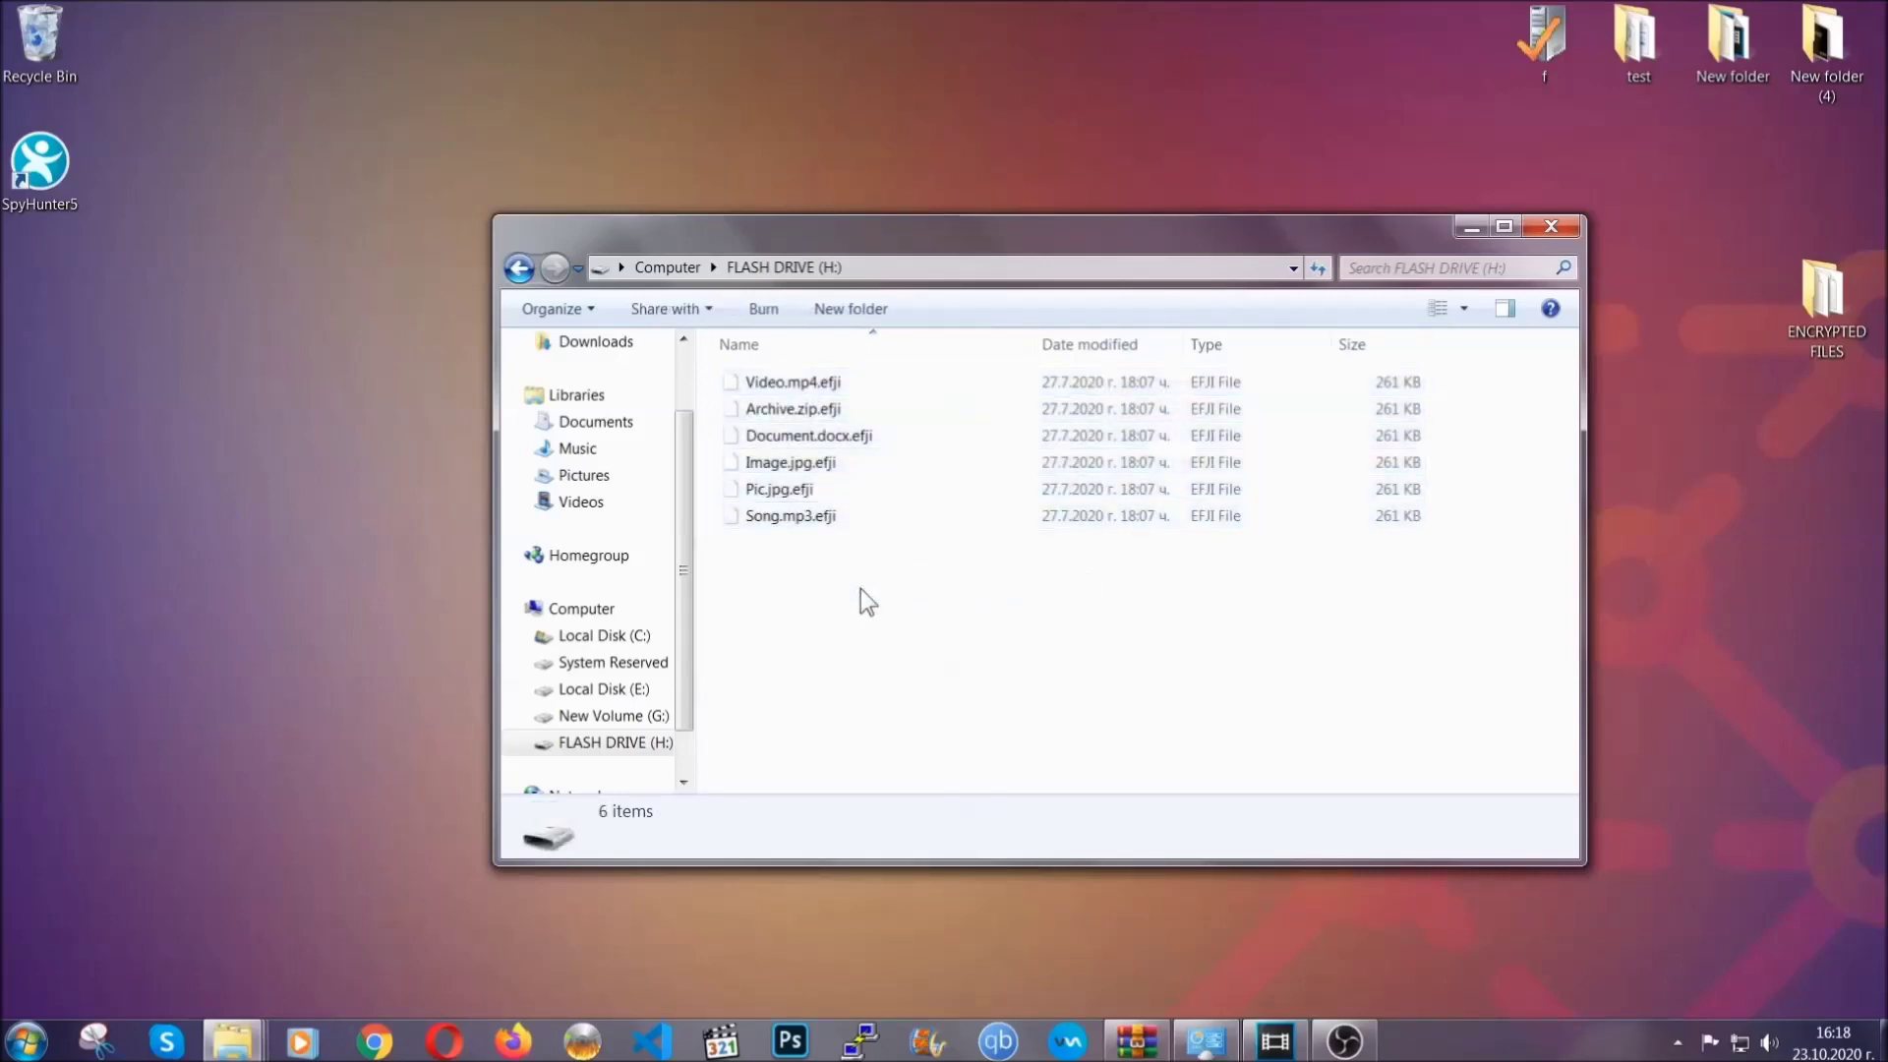
click(1551, 228)
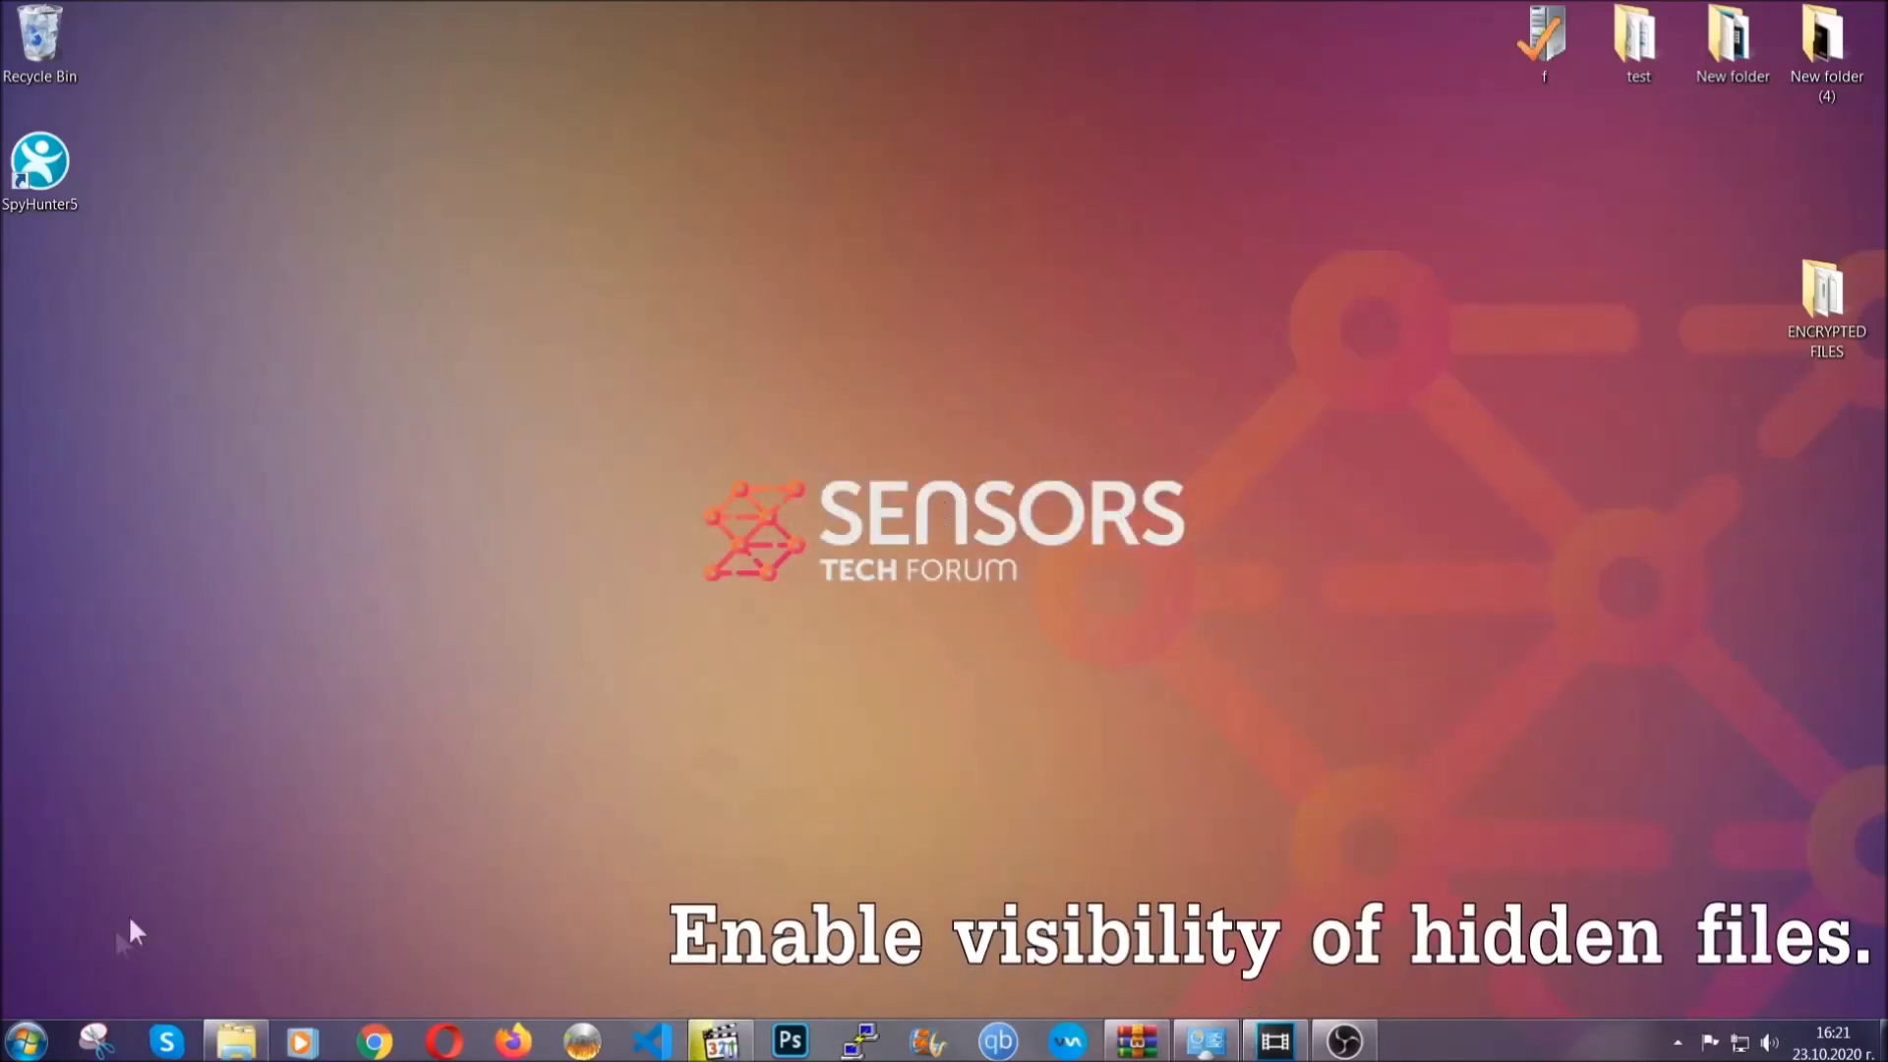
Search Start for 'show hidden files and folders' and set Show hidden files, folders, and drives
click(26, 1040)
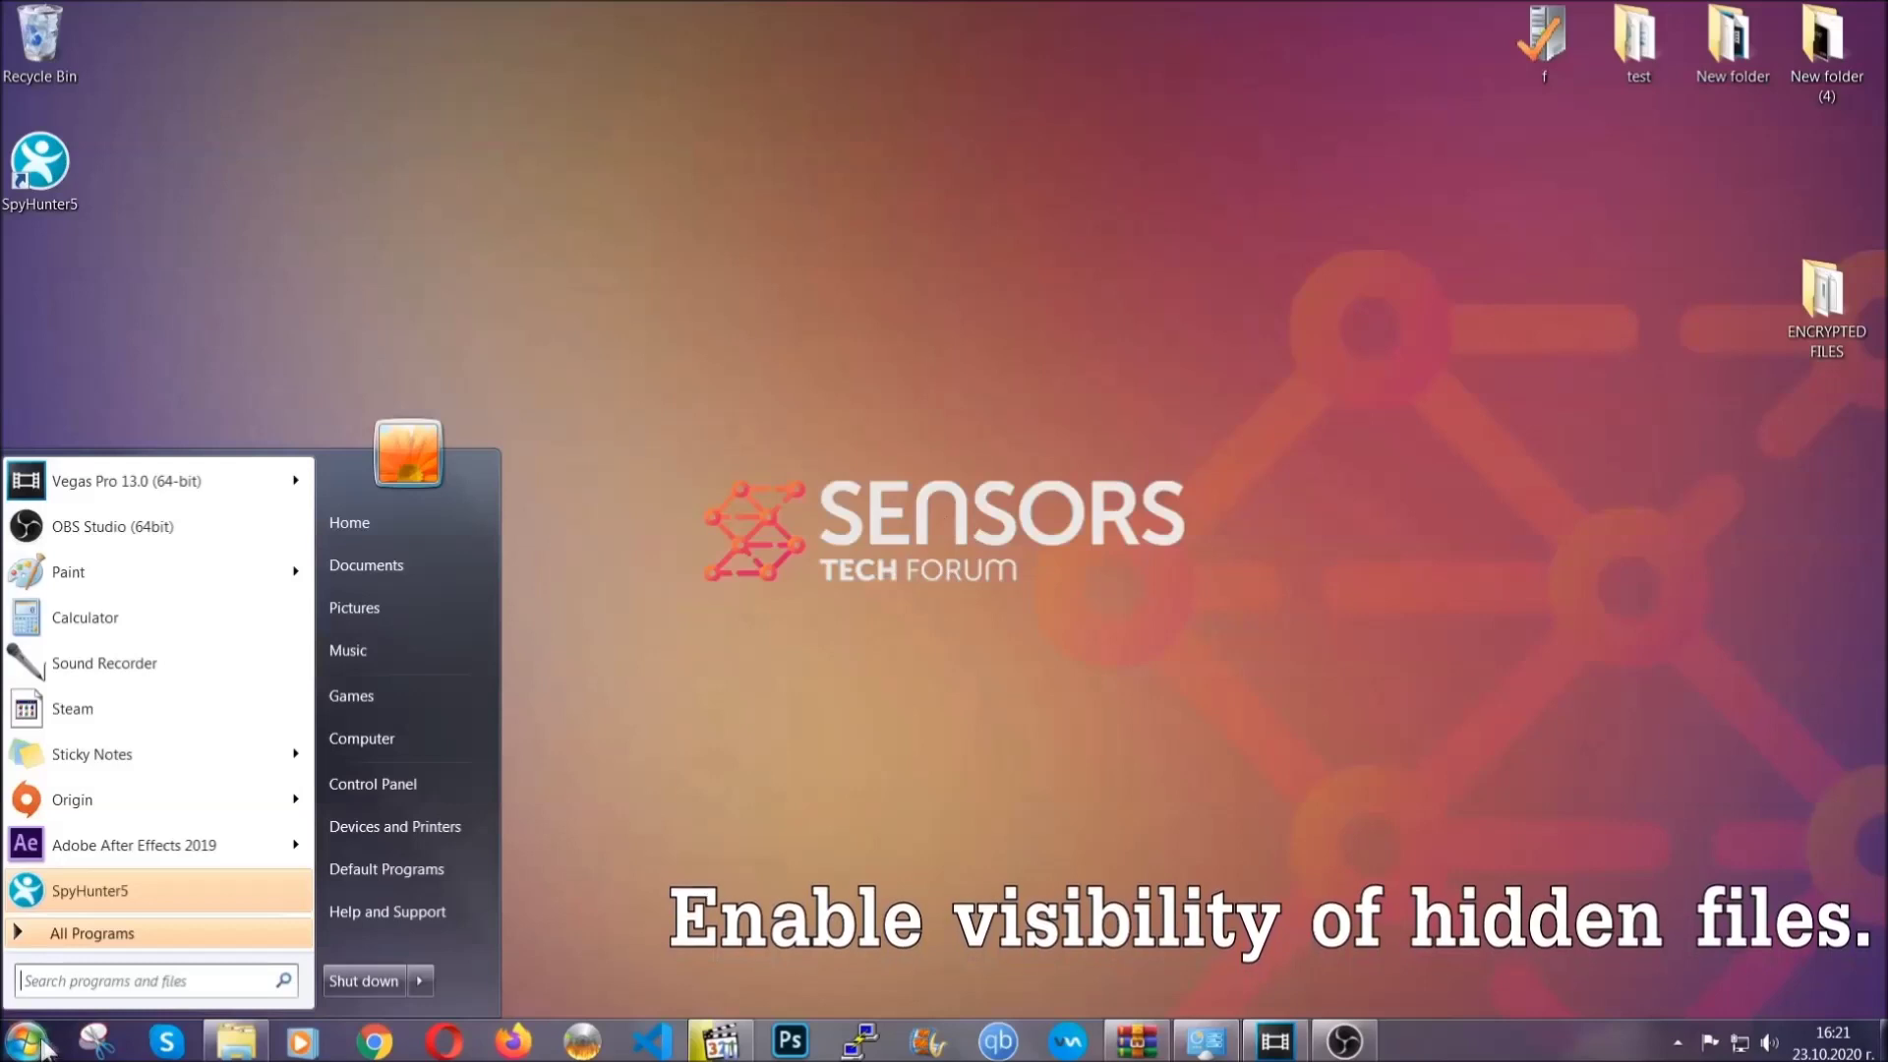
click(76, 983)
text(showh)
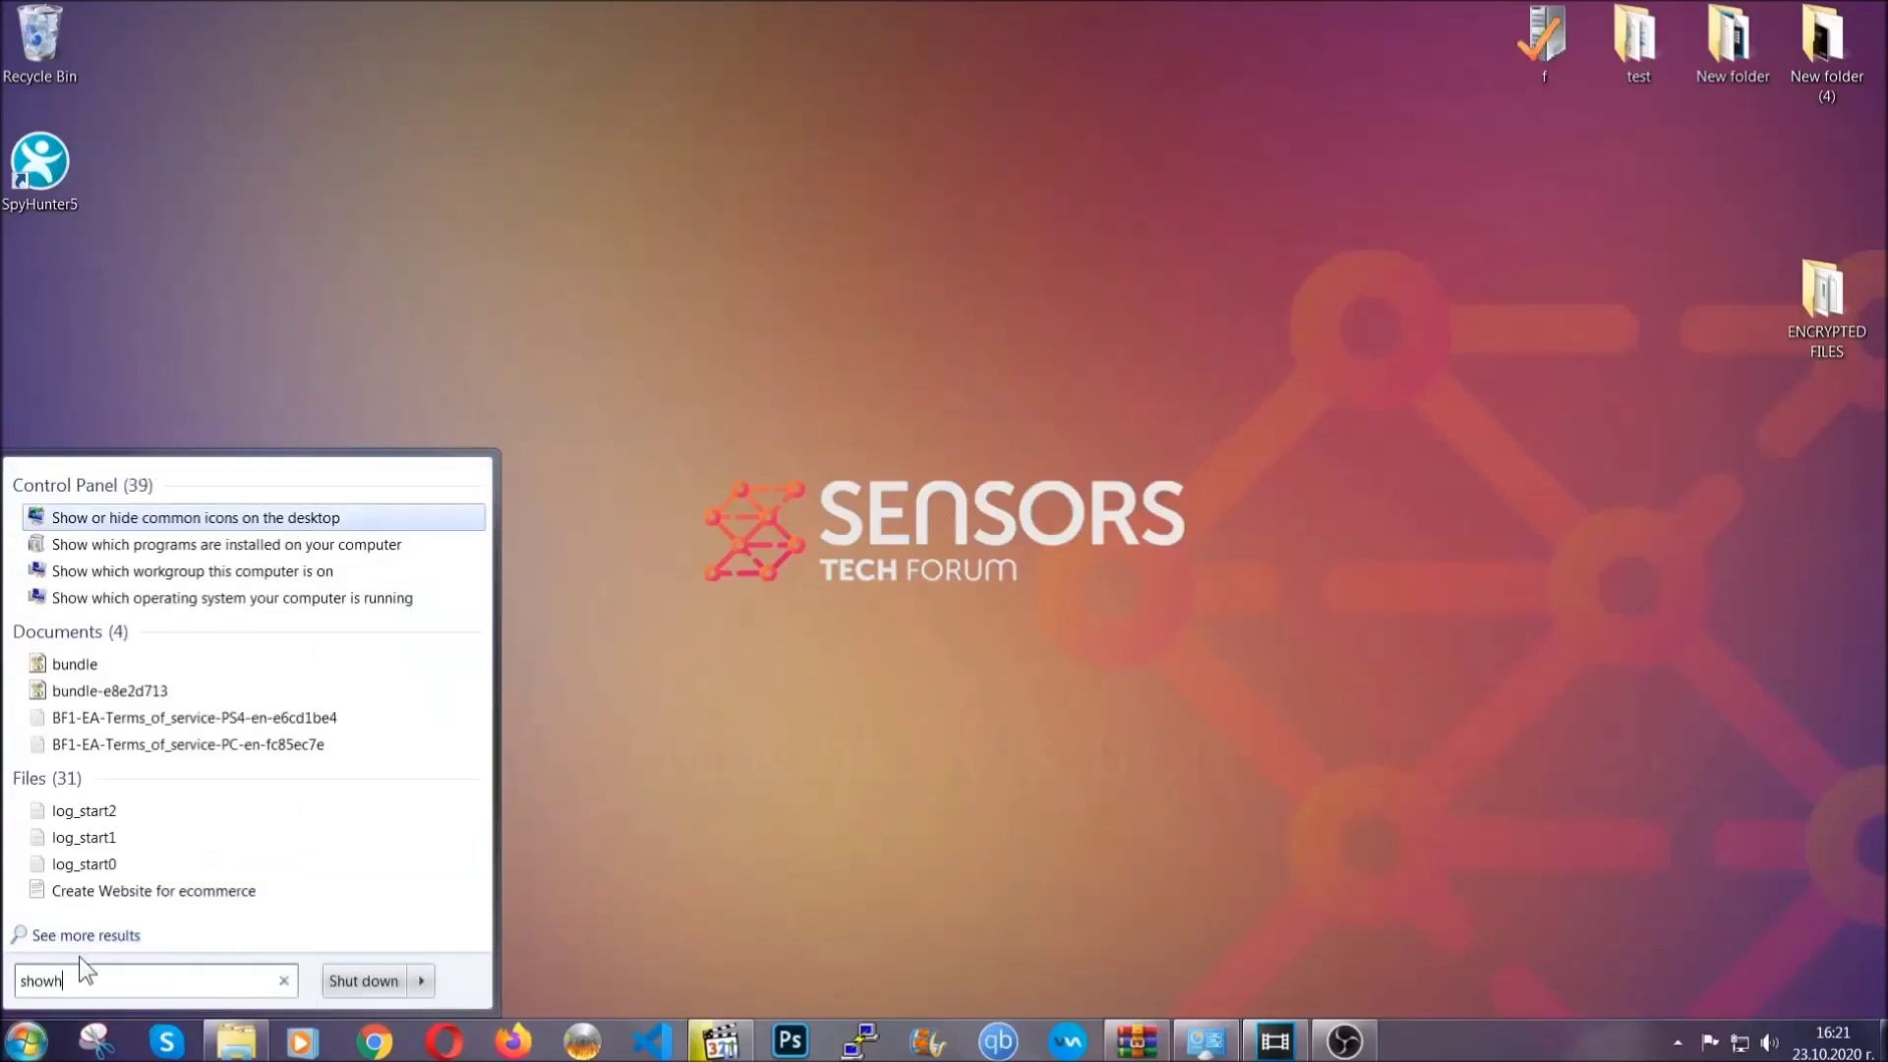
key(BackSpace)
text(hidden f)
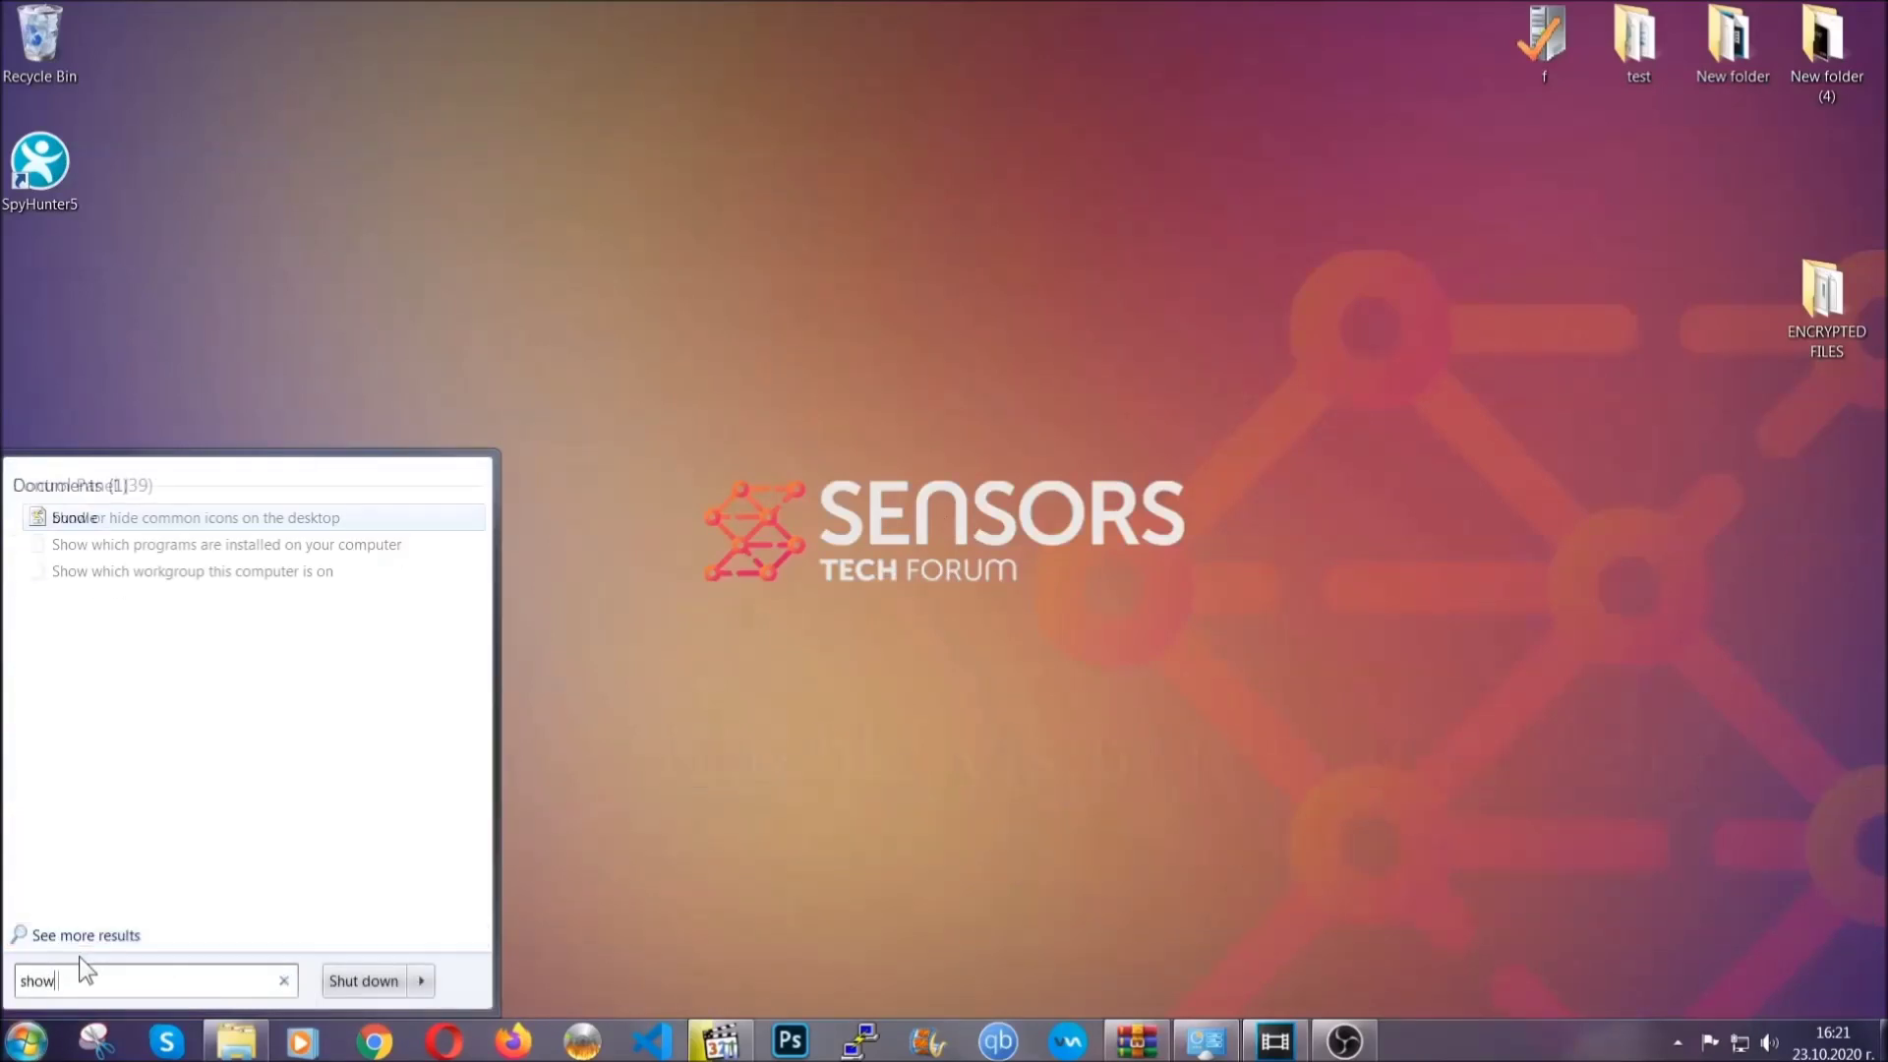
text(iles and folders)
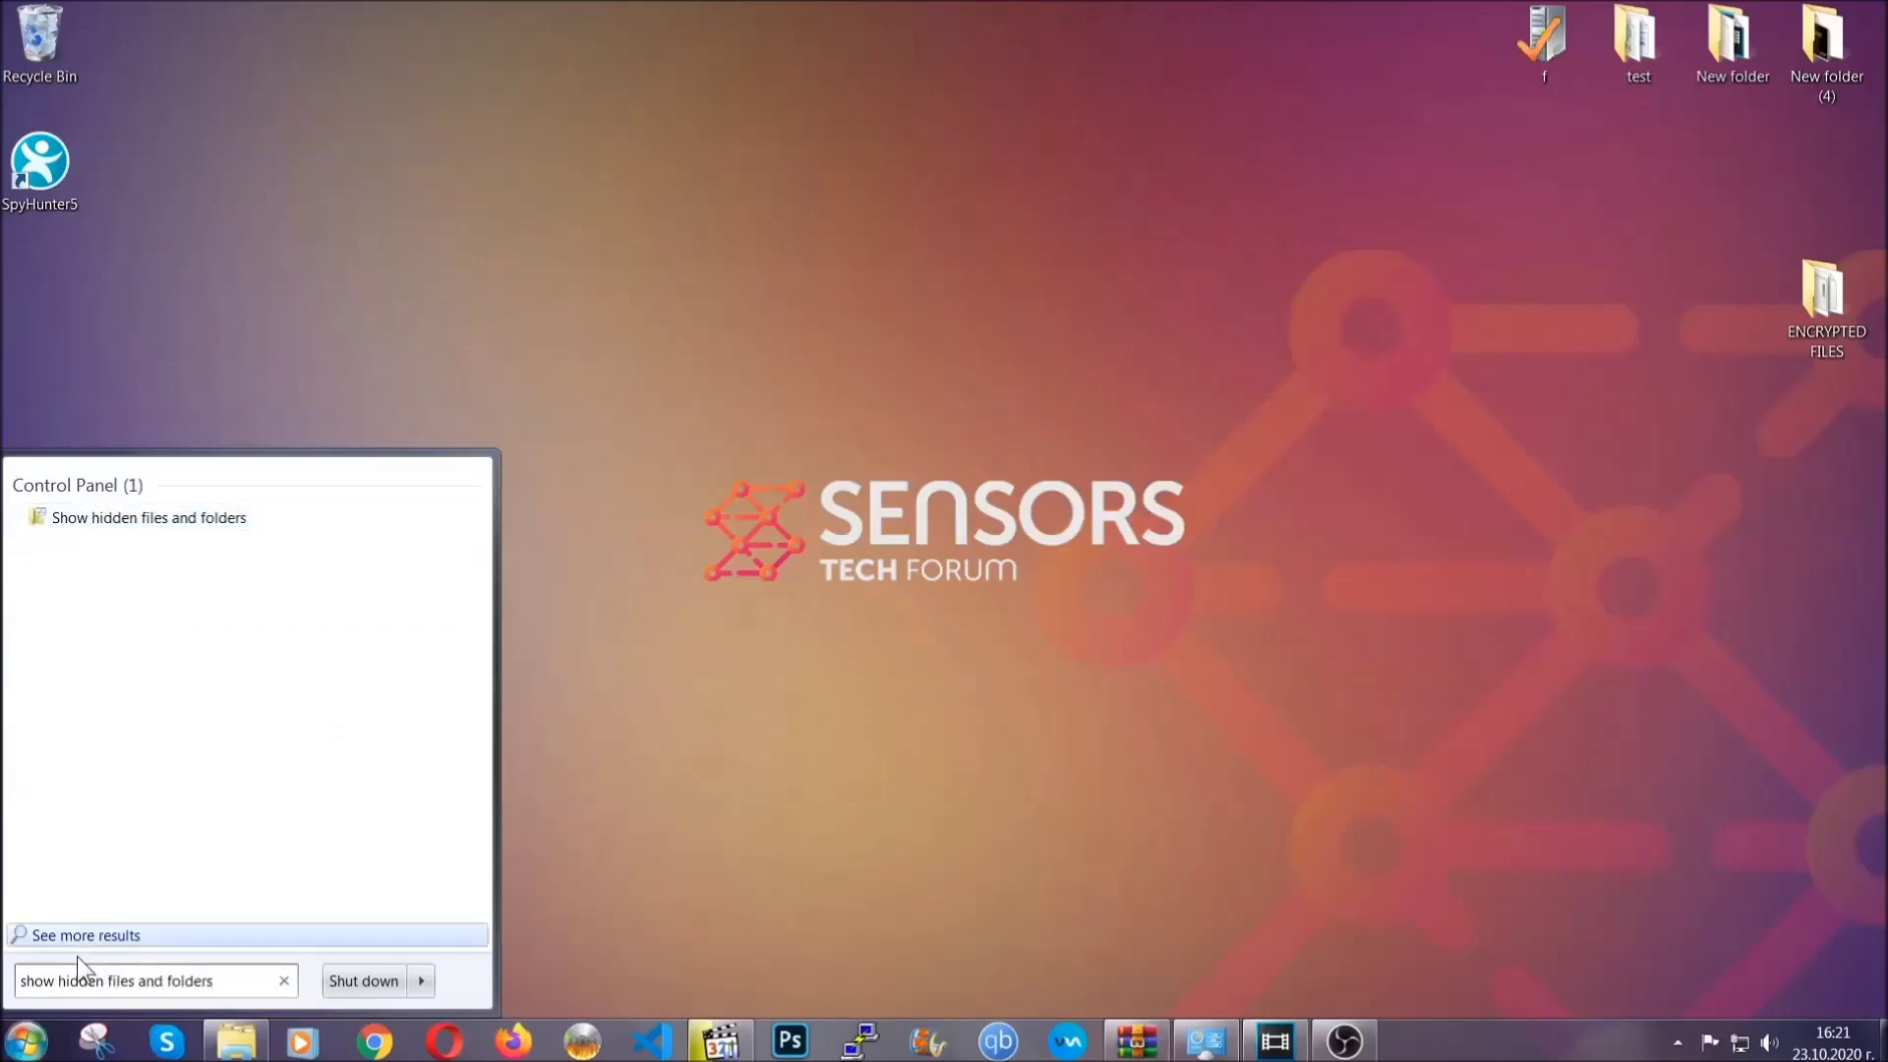
click(223, 518)
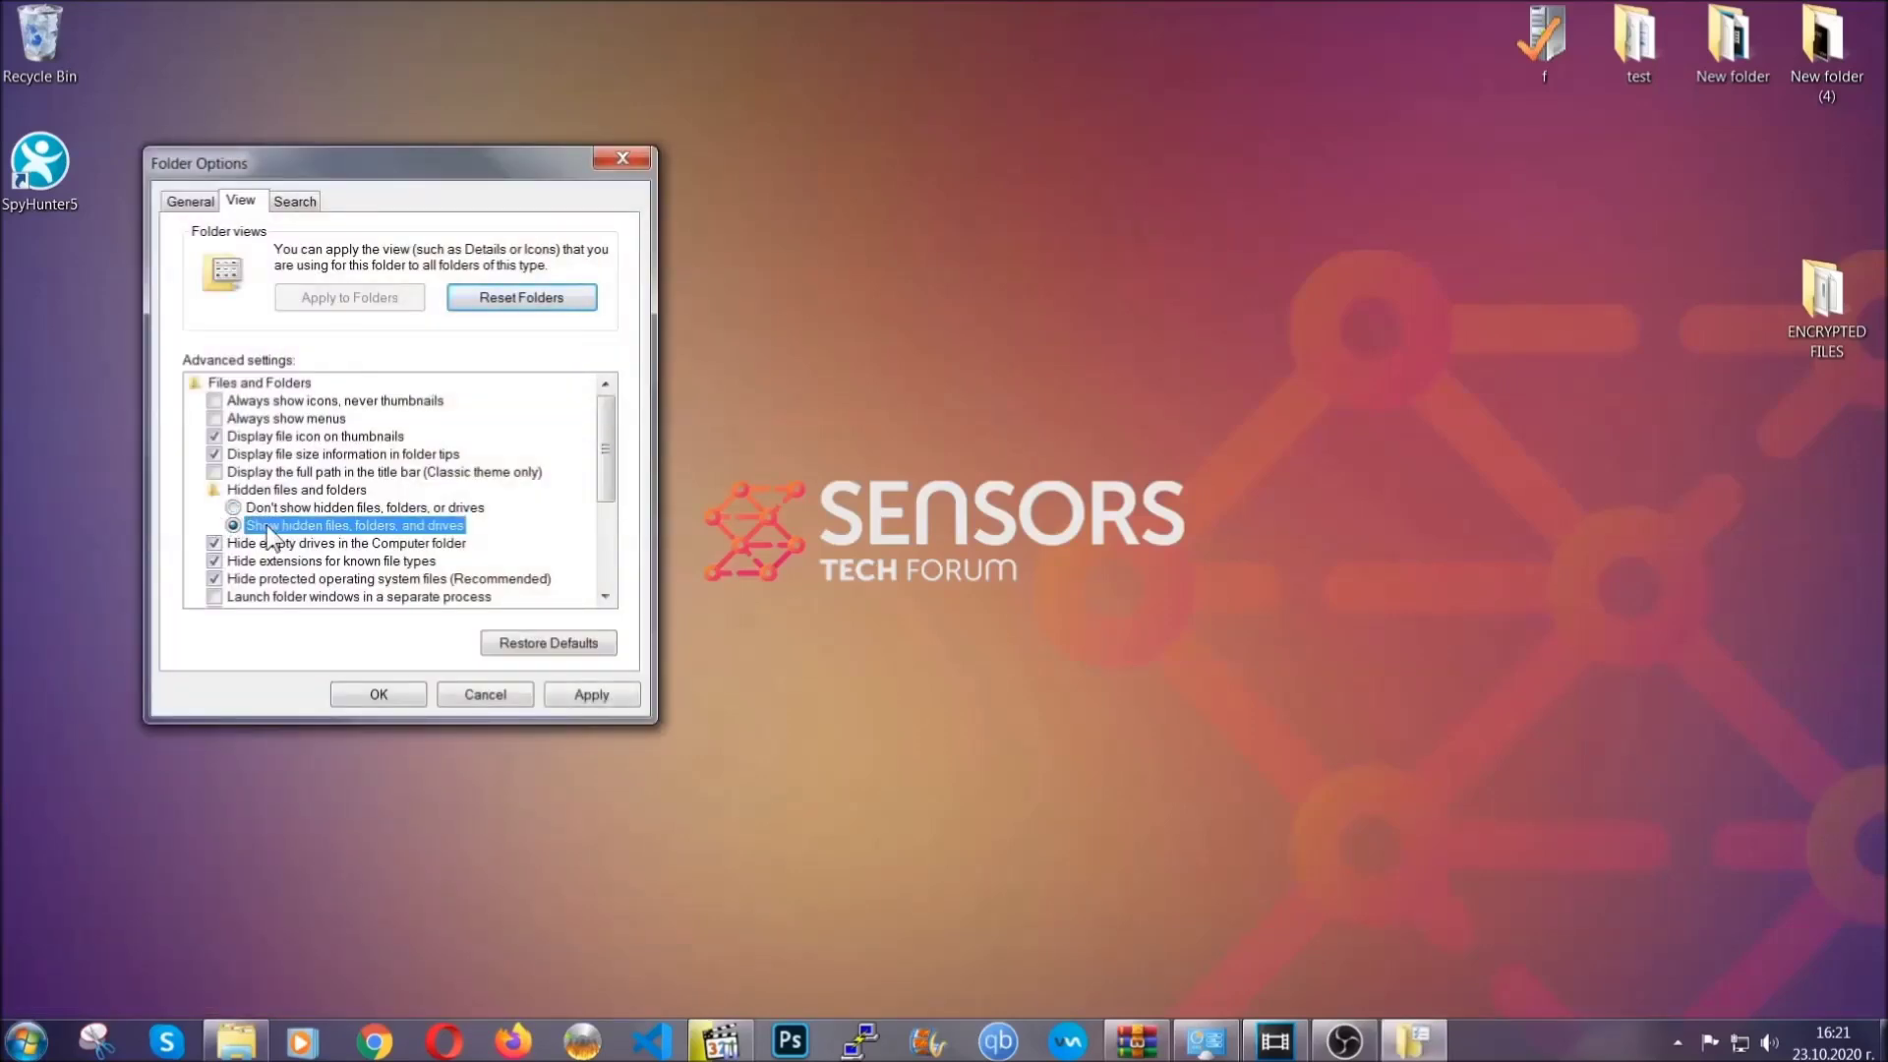
click(584, 702)
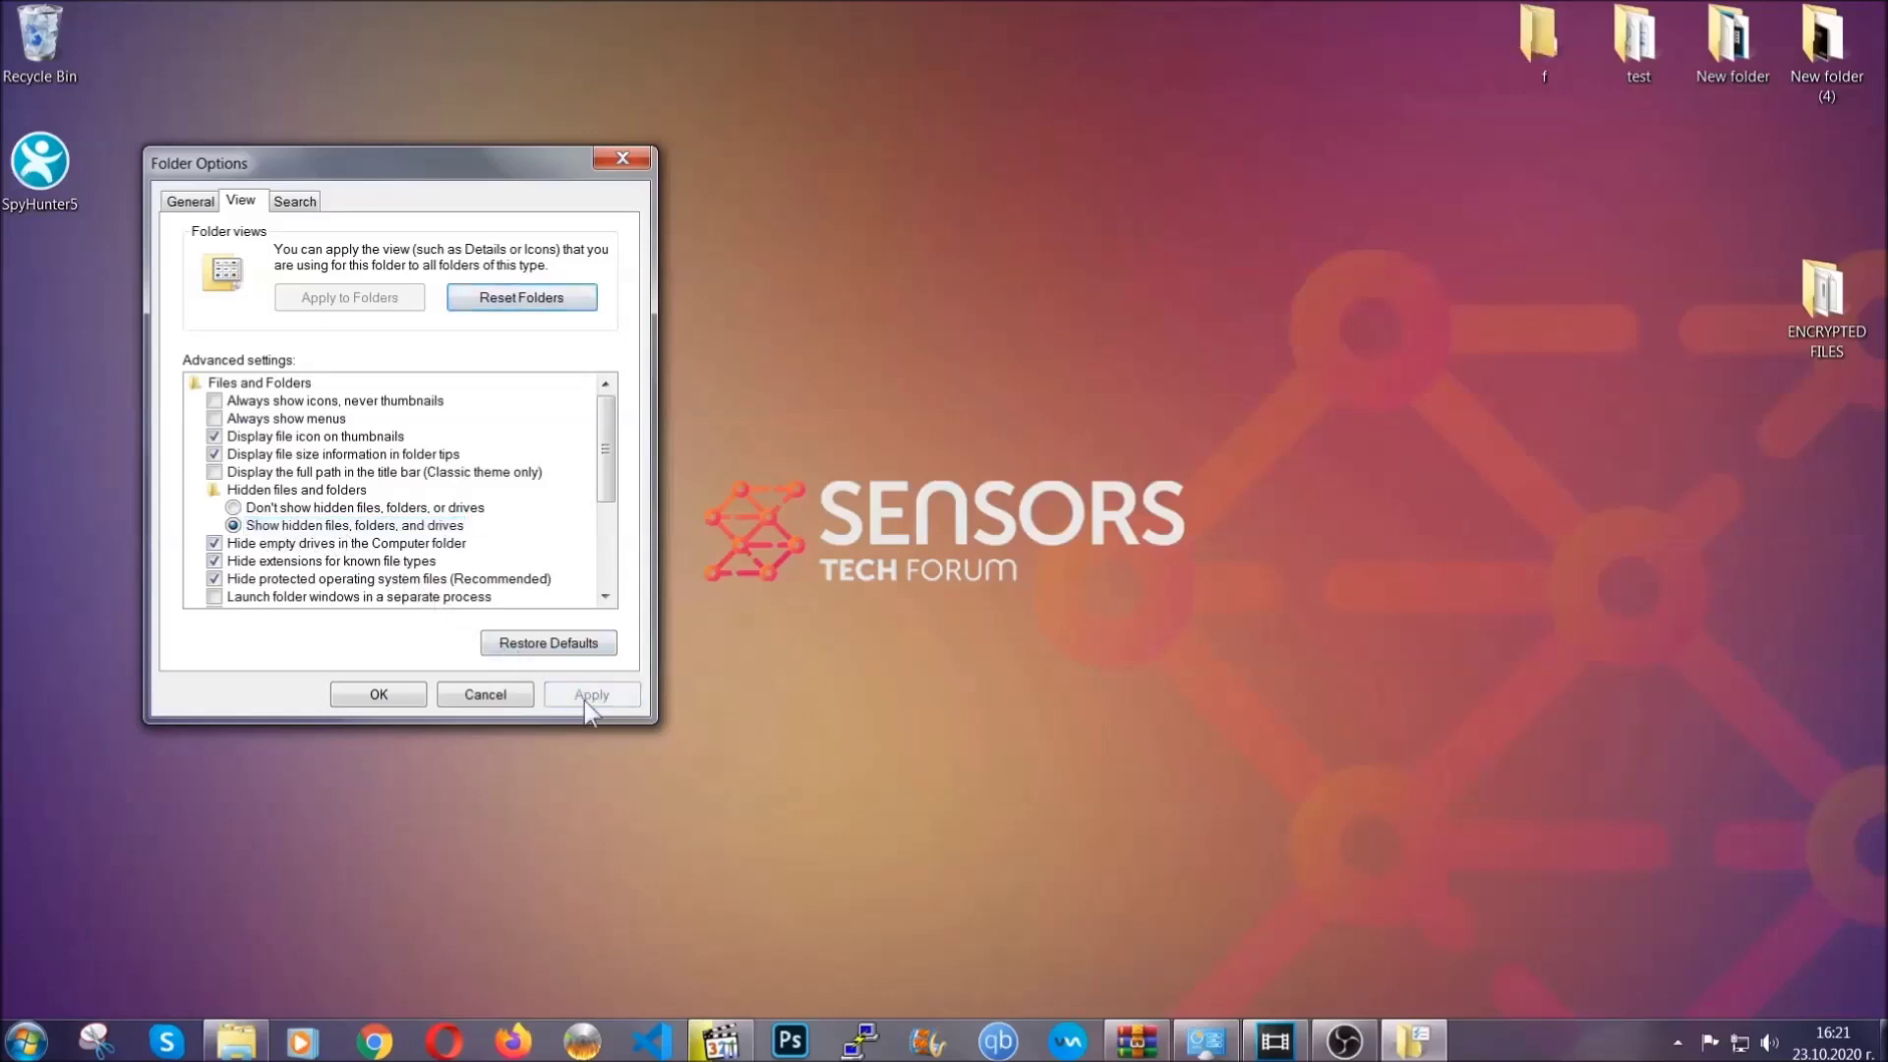
click(371, 694)
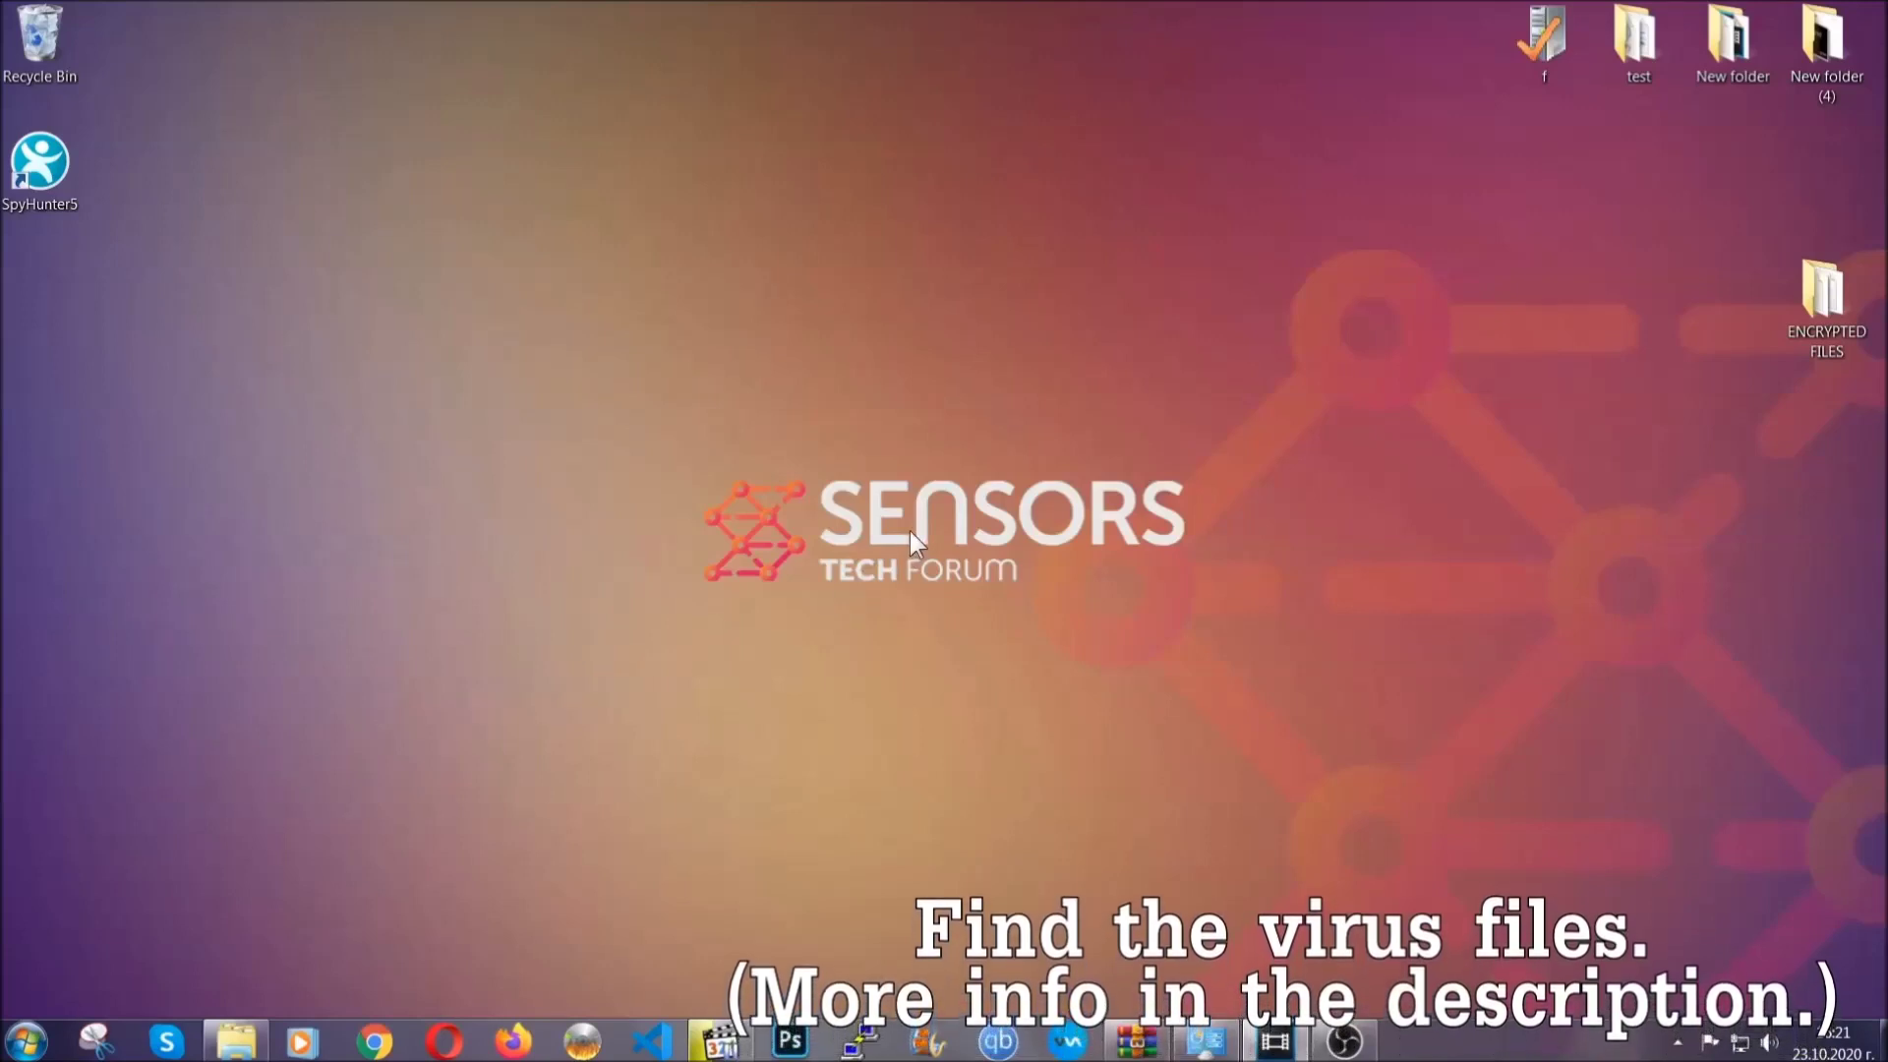
Open Computer and search it for 'fileextension:exe Example Vir'
click(26, 1040)
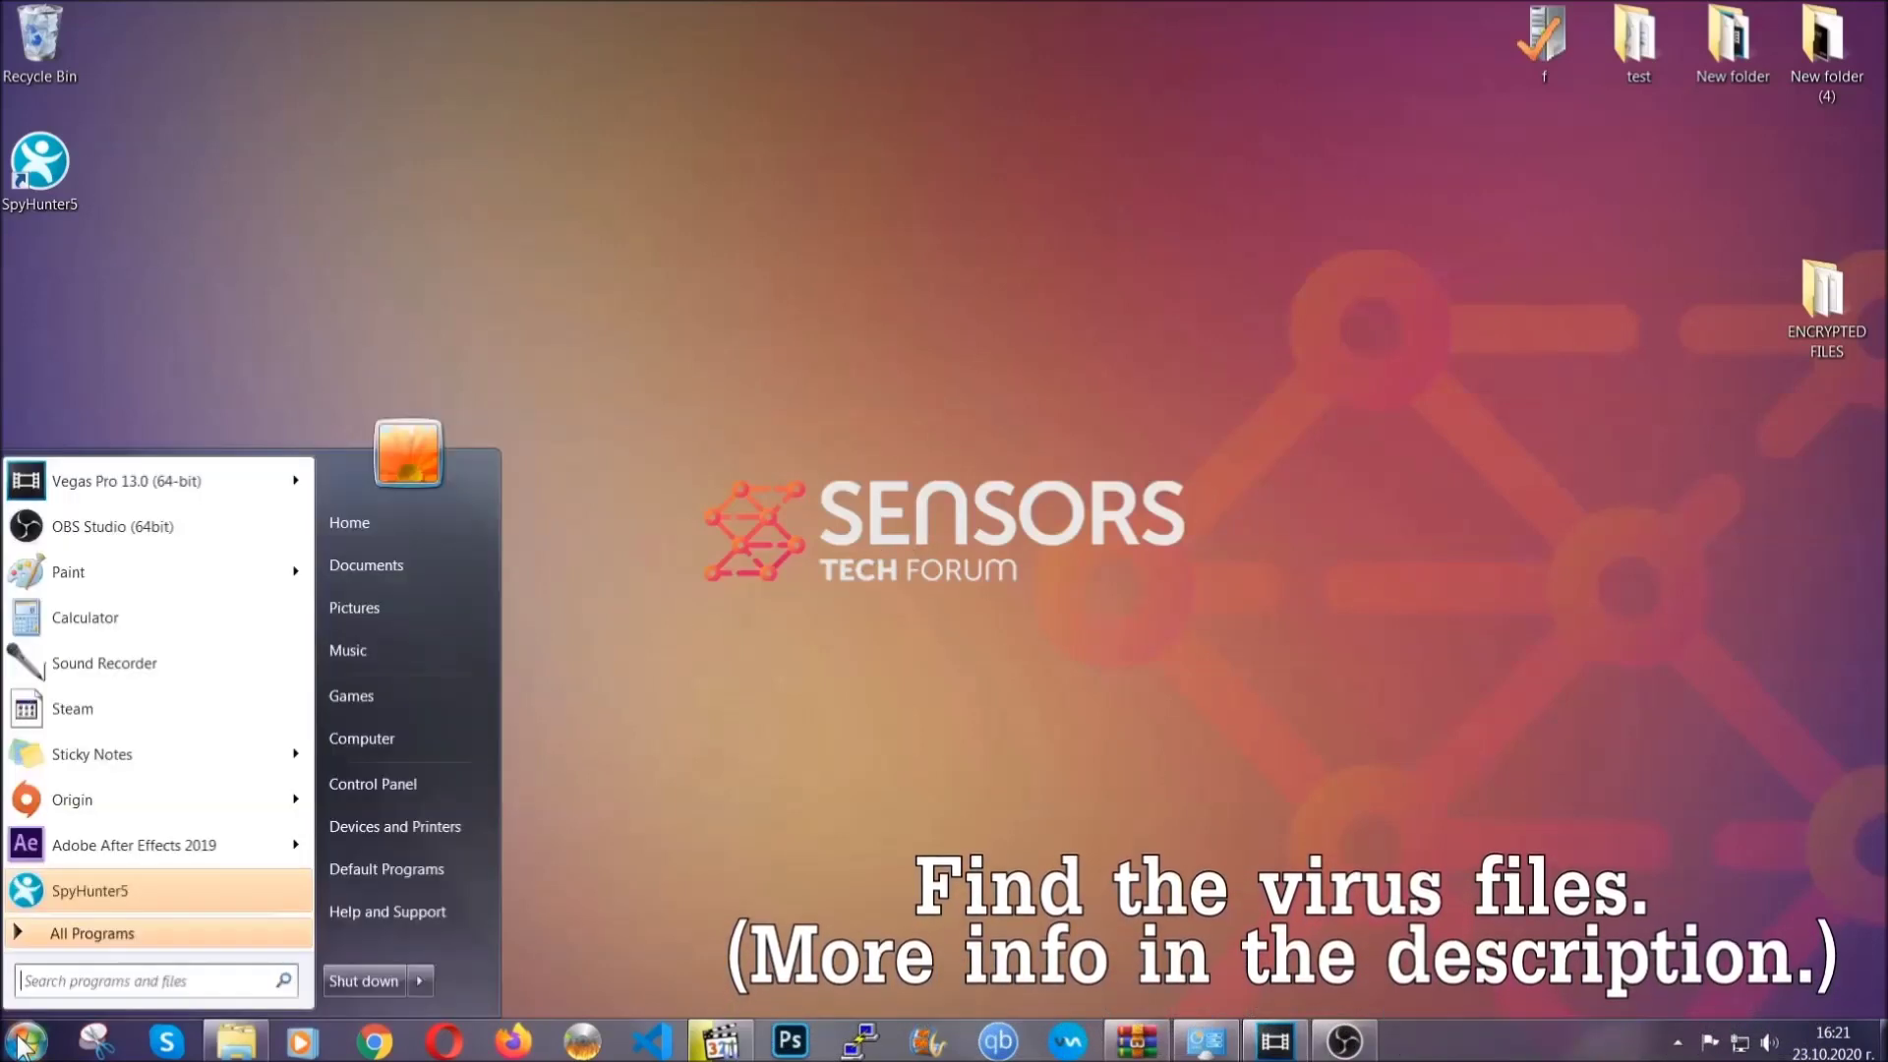
click(387, 736)
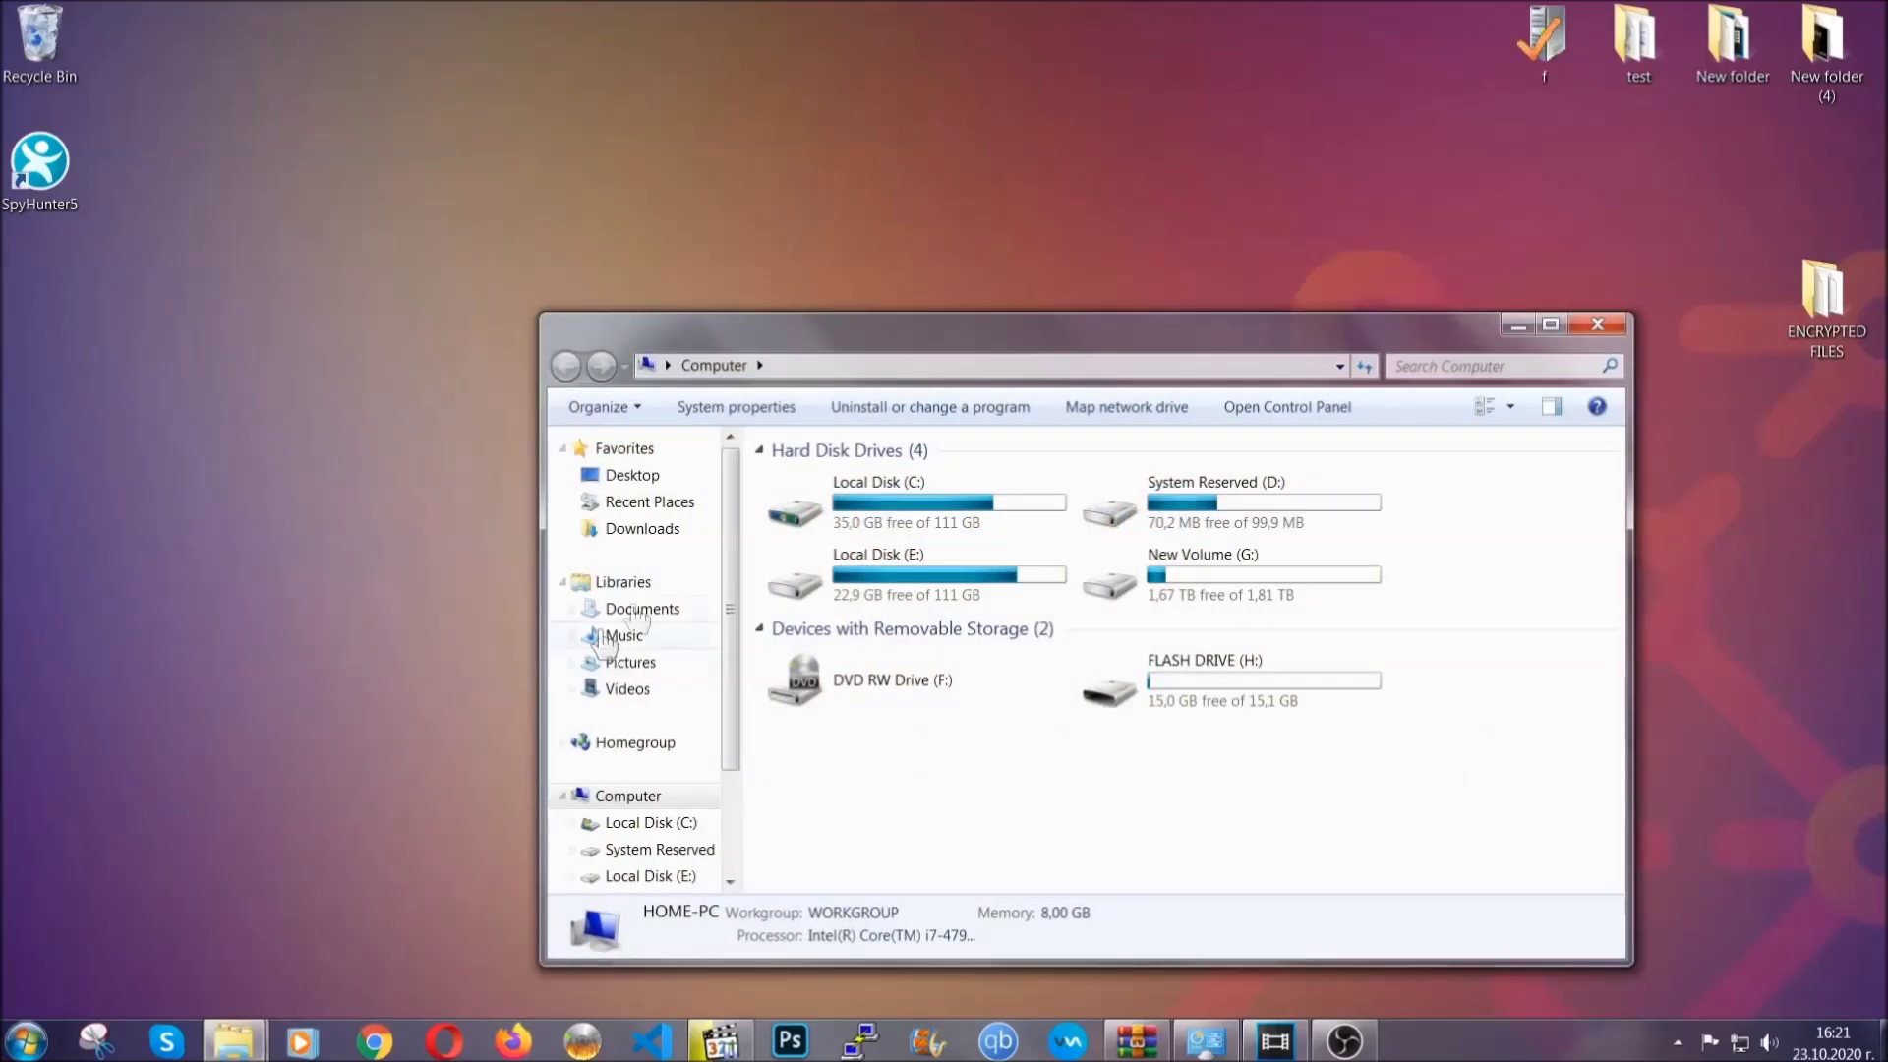
drag(1026, 335, 901, 252)
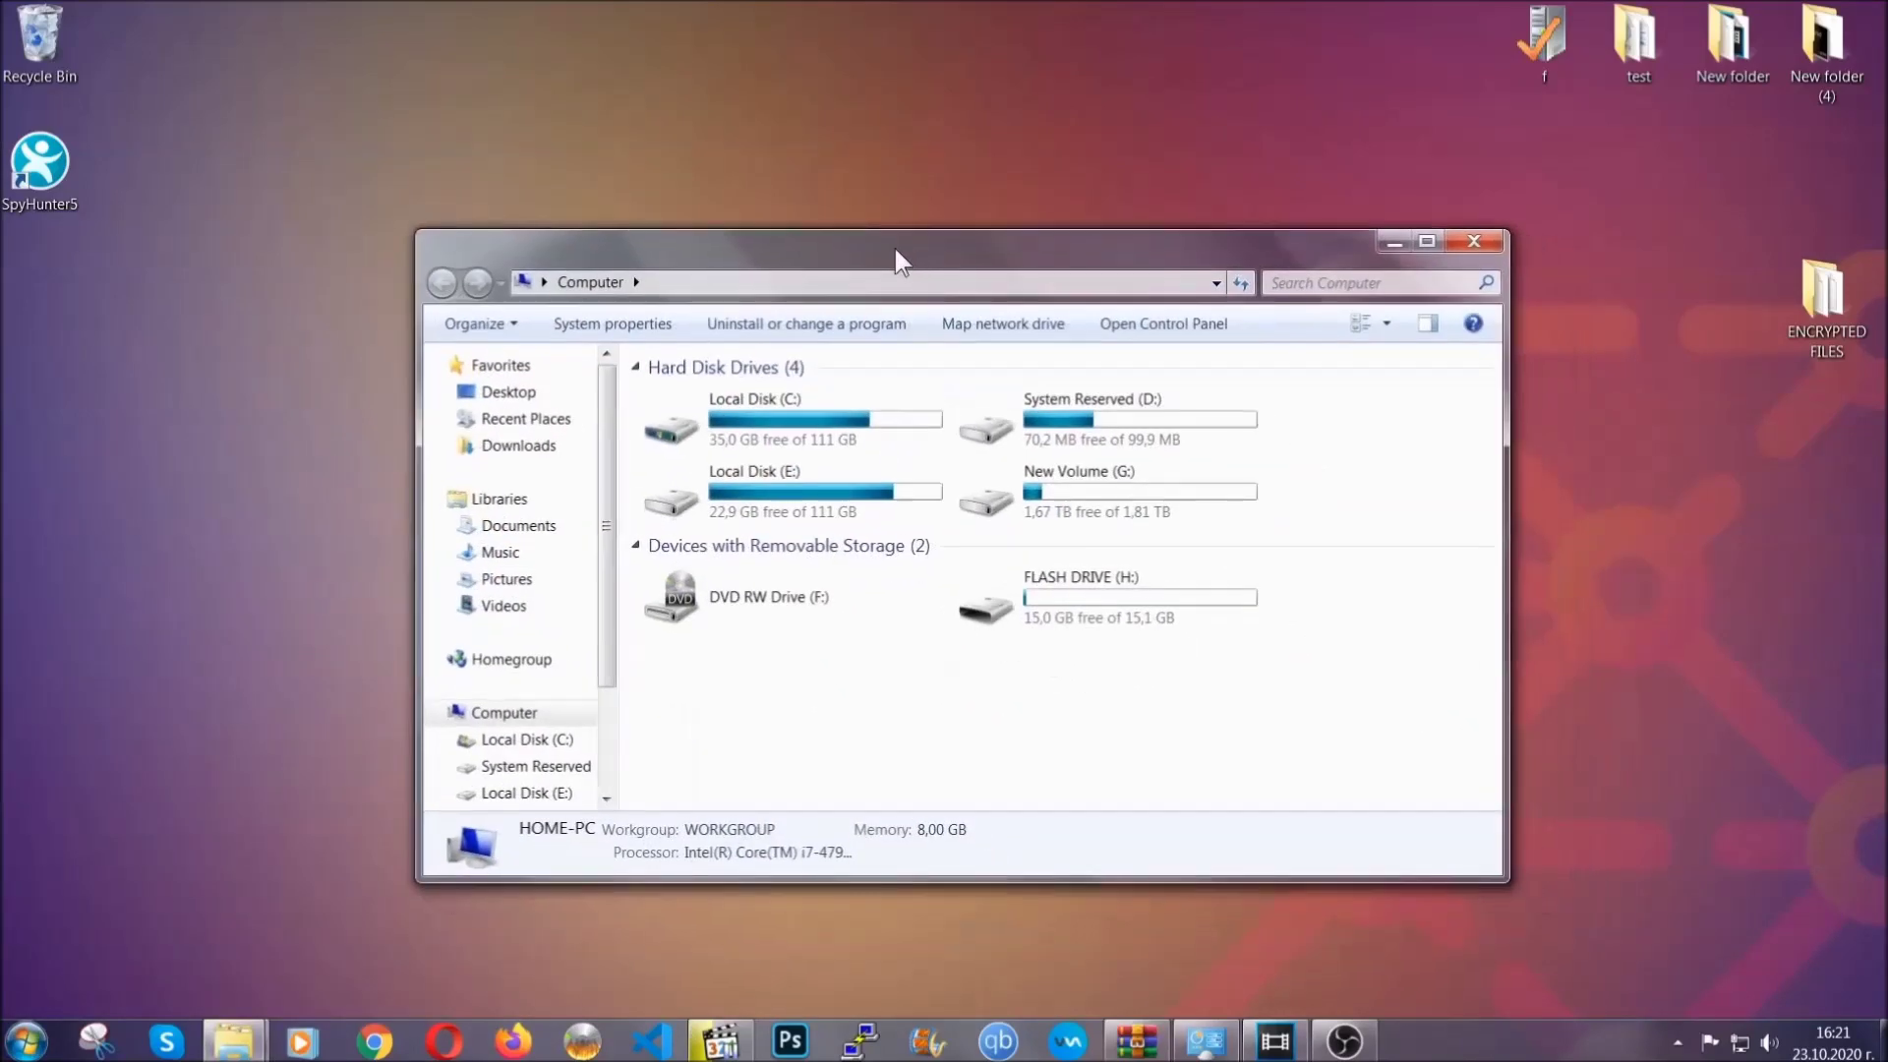
click(1283, 283)
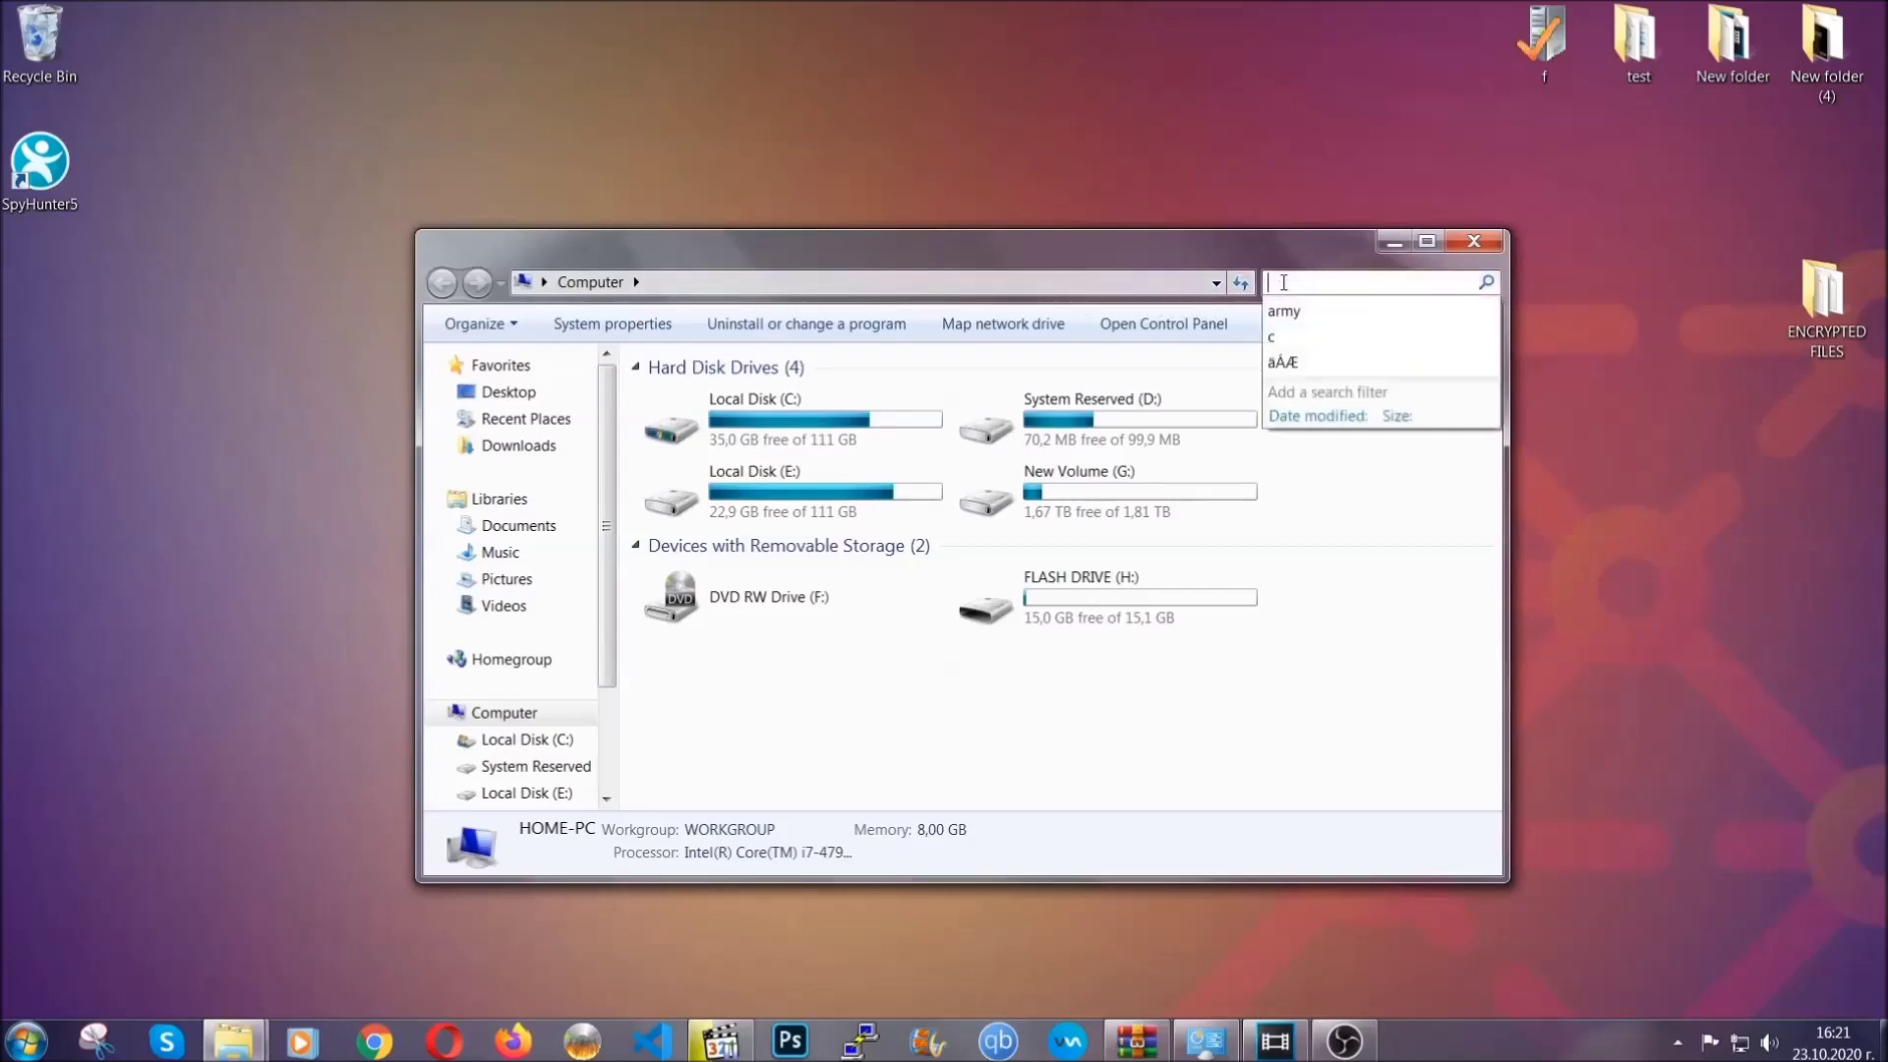
text(file)
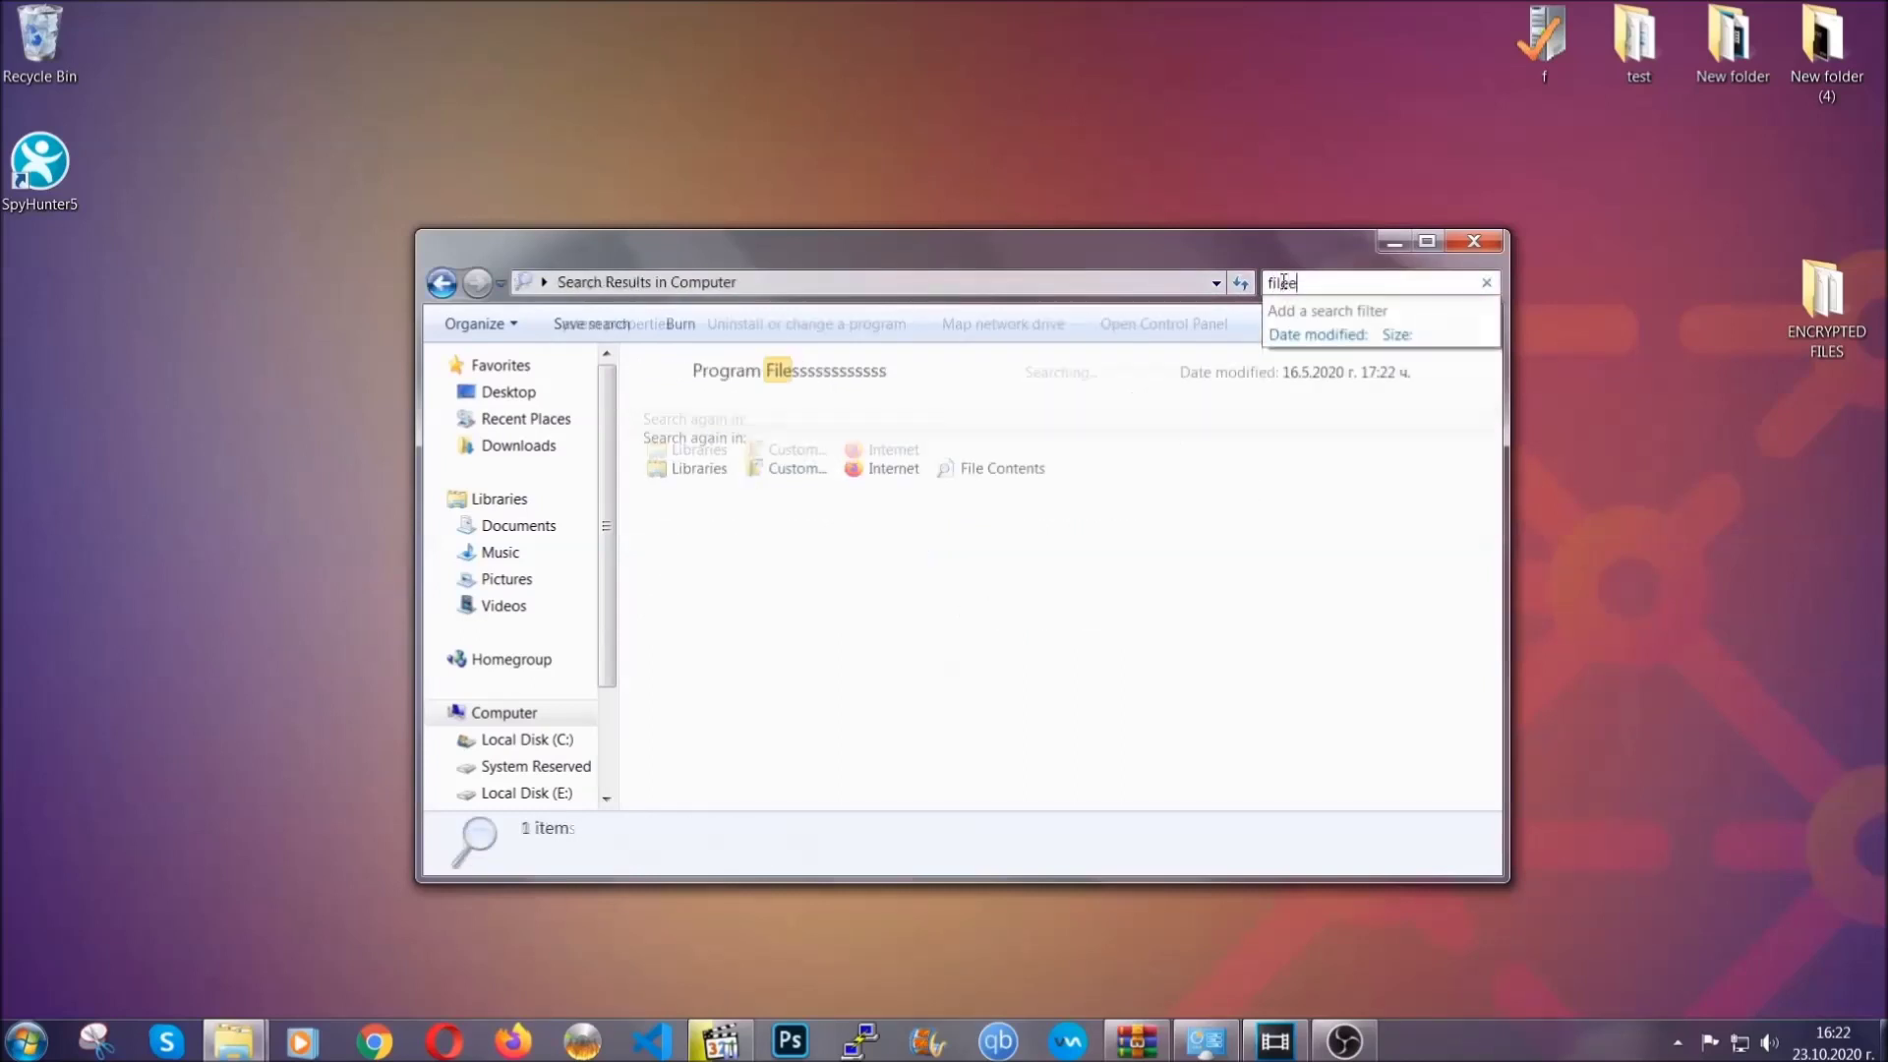
text(extension:exe )
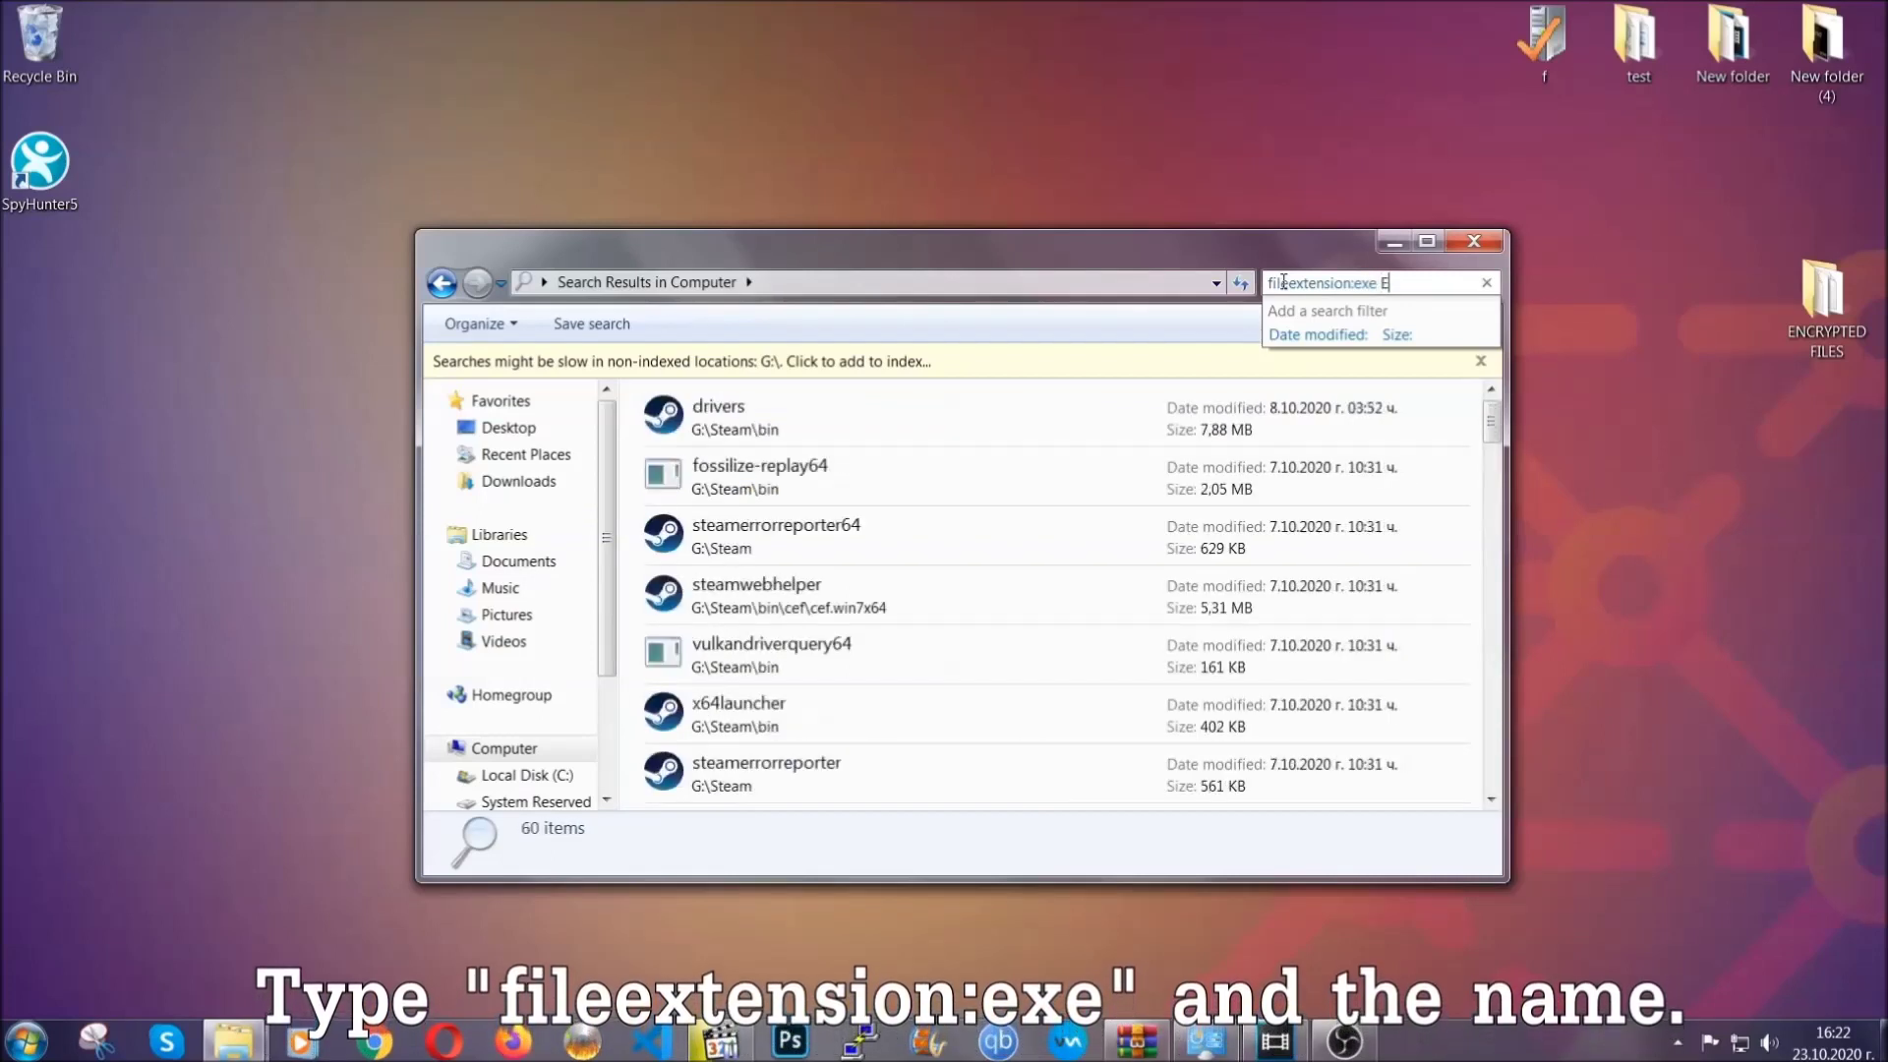
text(Example Virus Name)
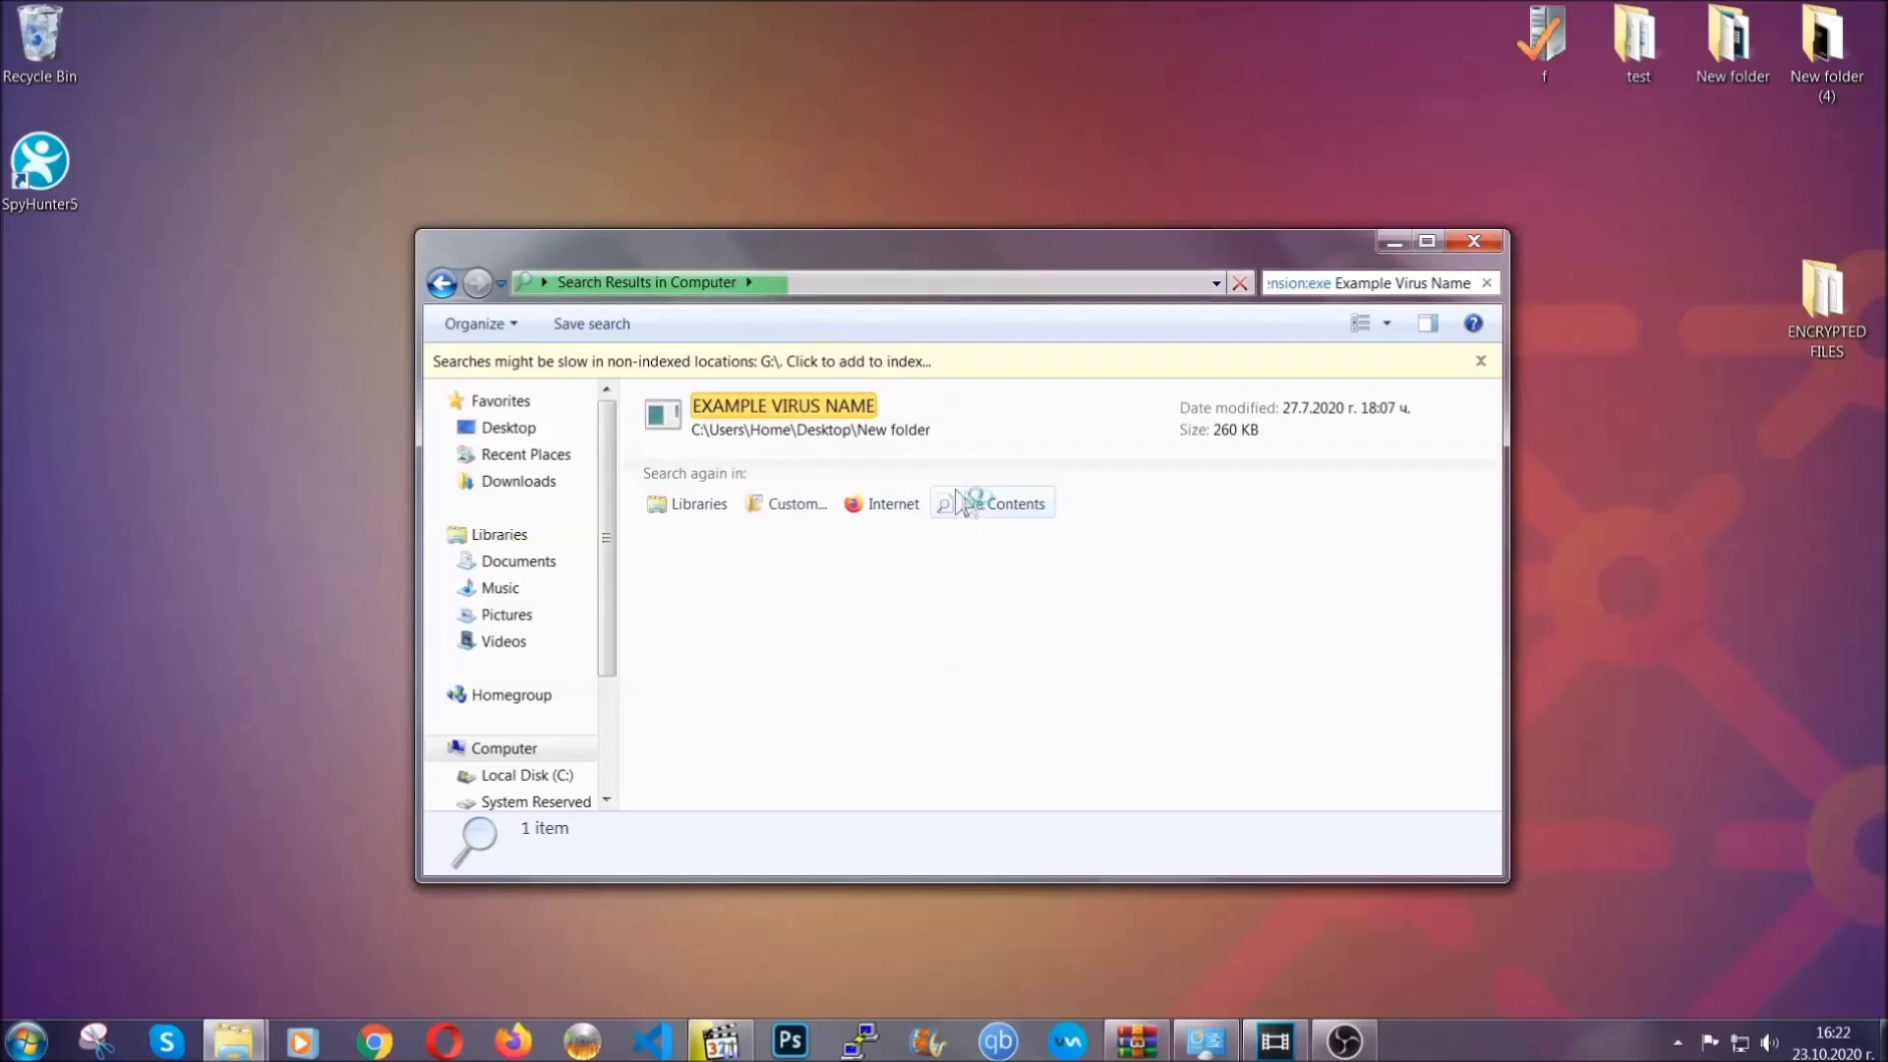
Delete the EXAMPLE VIRUS NAME result to the Recycle Bin and close the search window
click(824, 406)
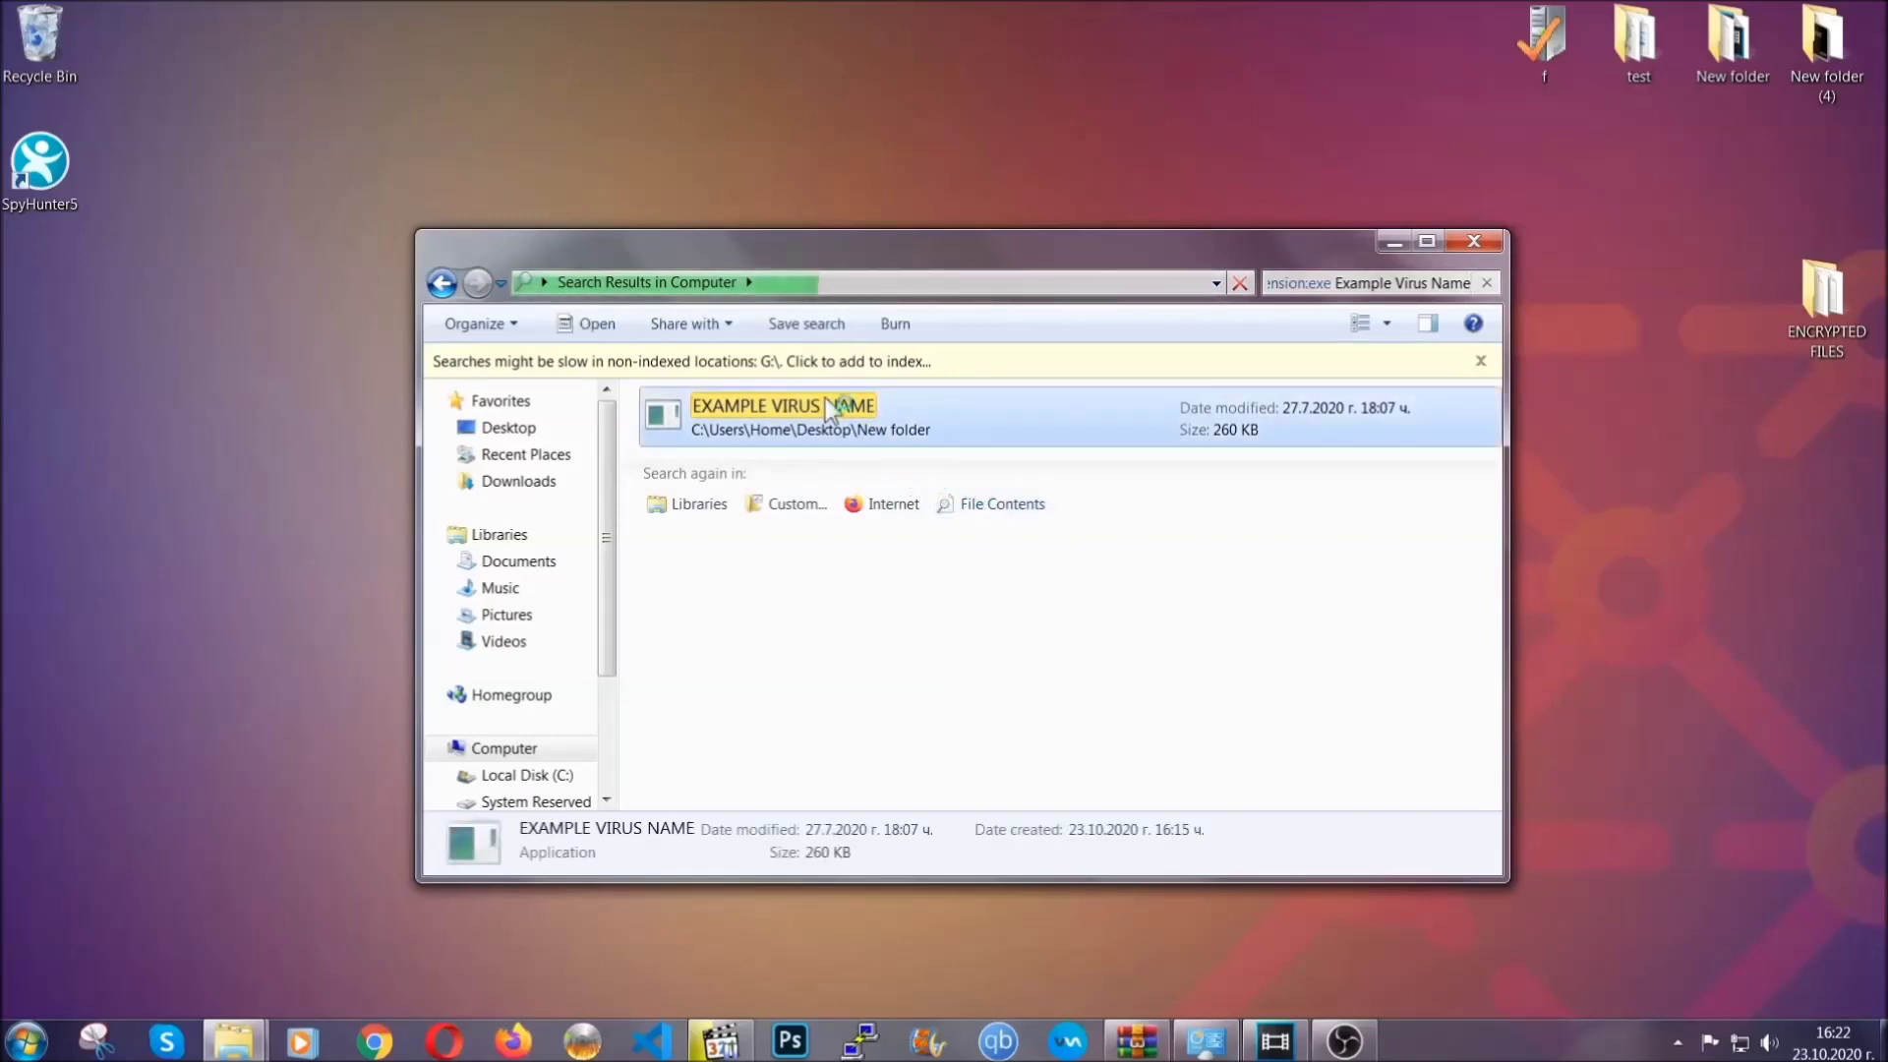
right_click(832, 411)
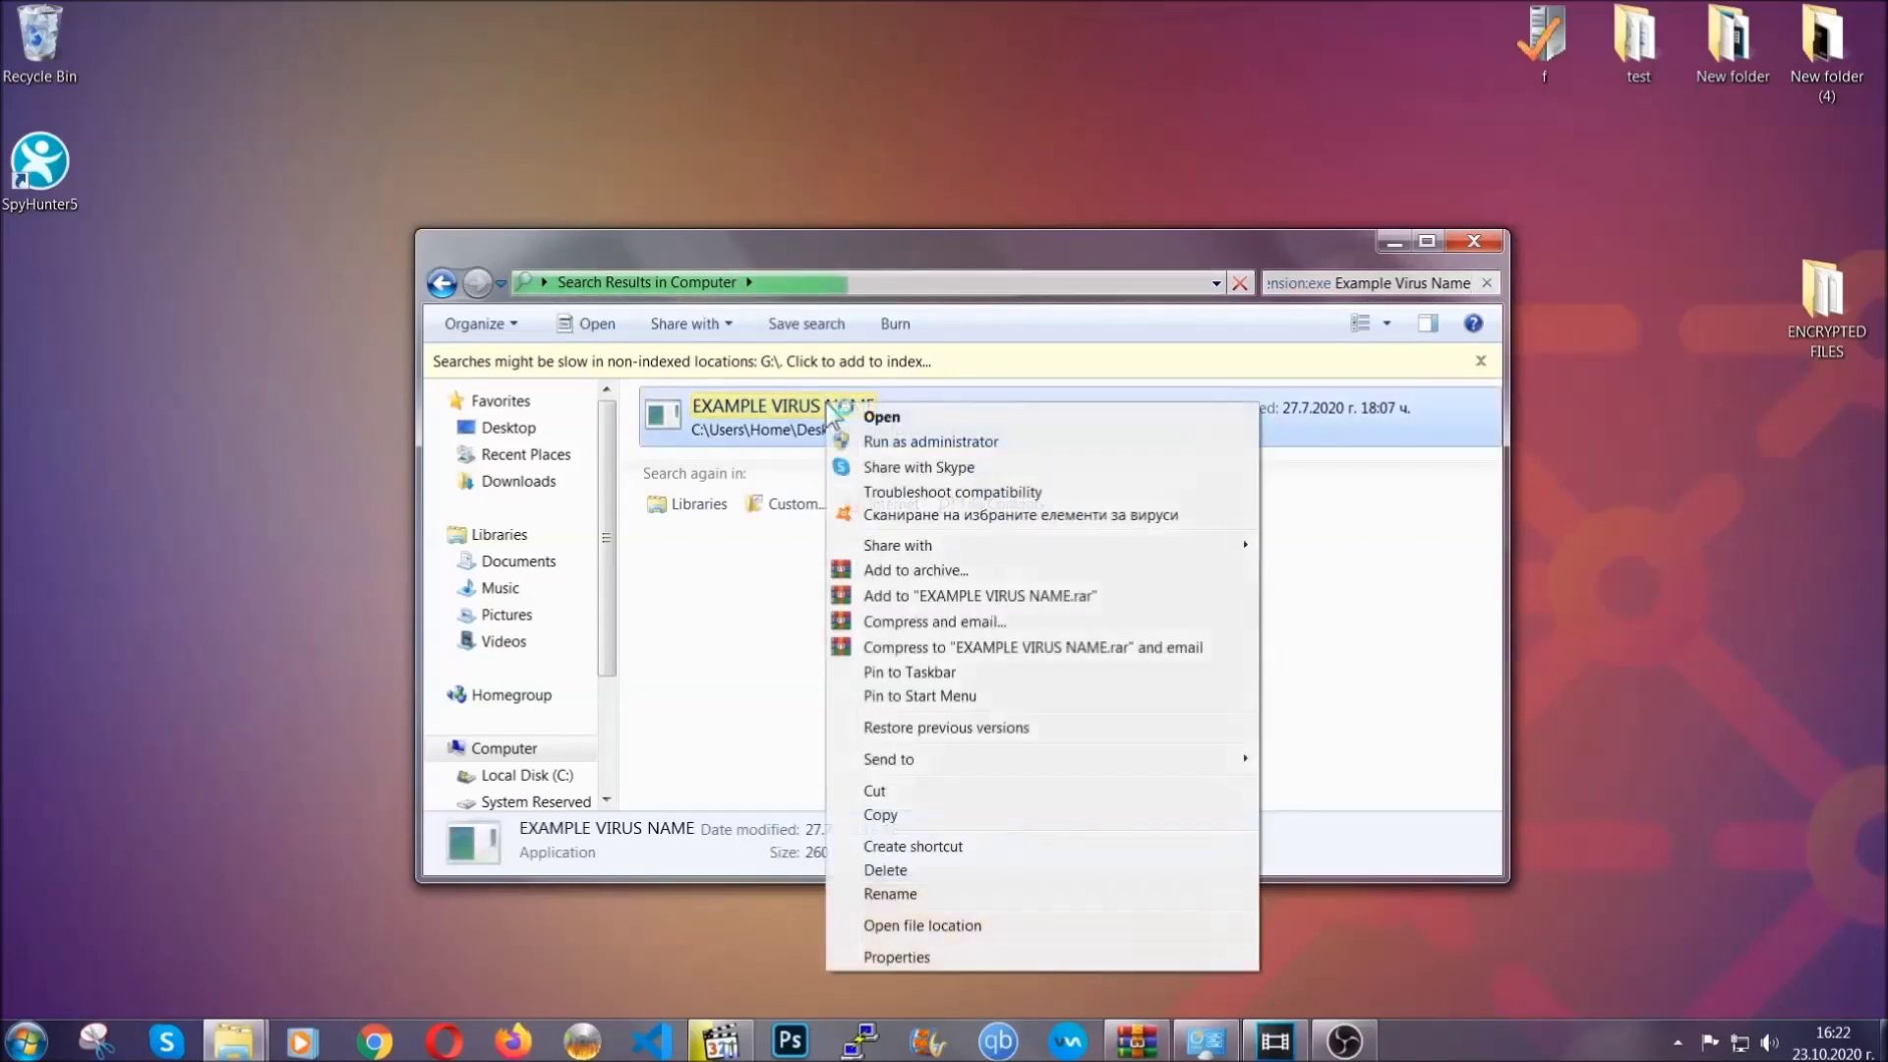
click(910, 870)
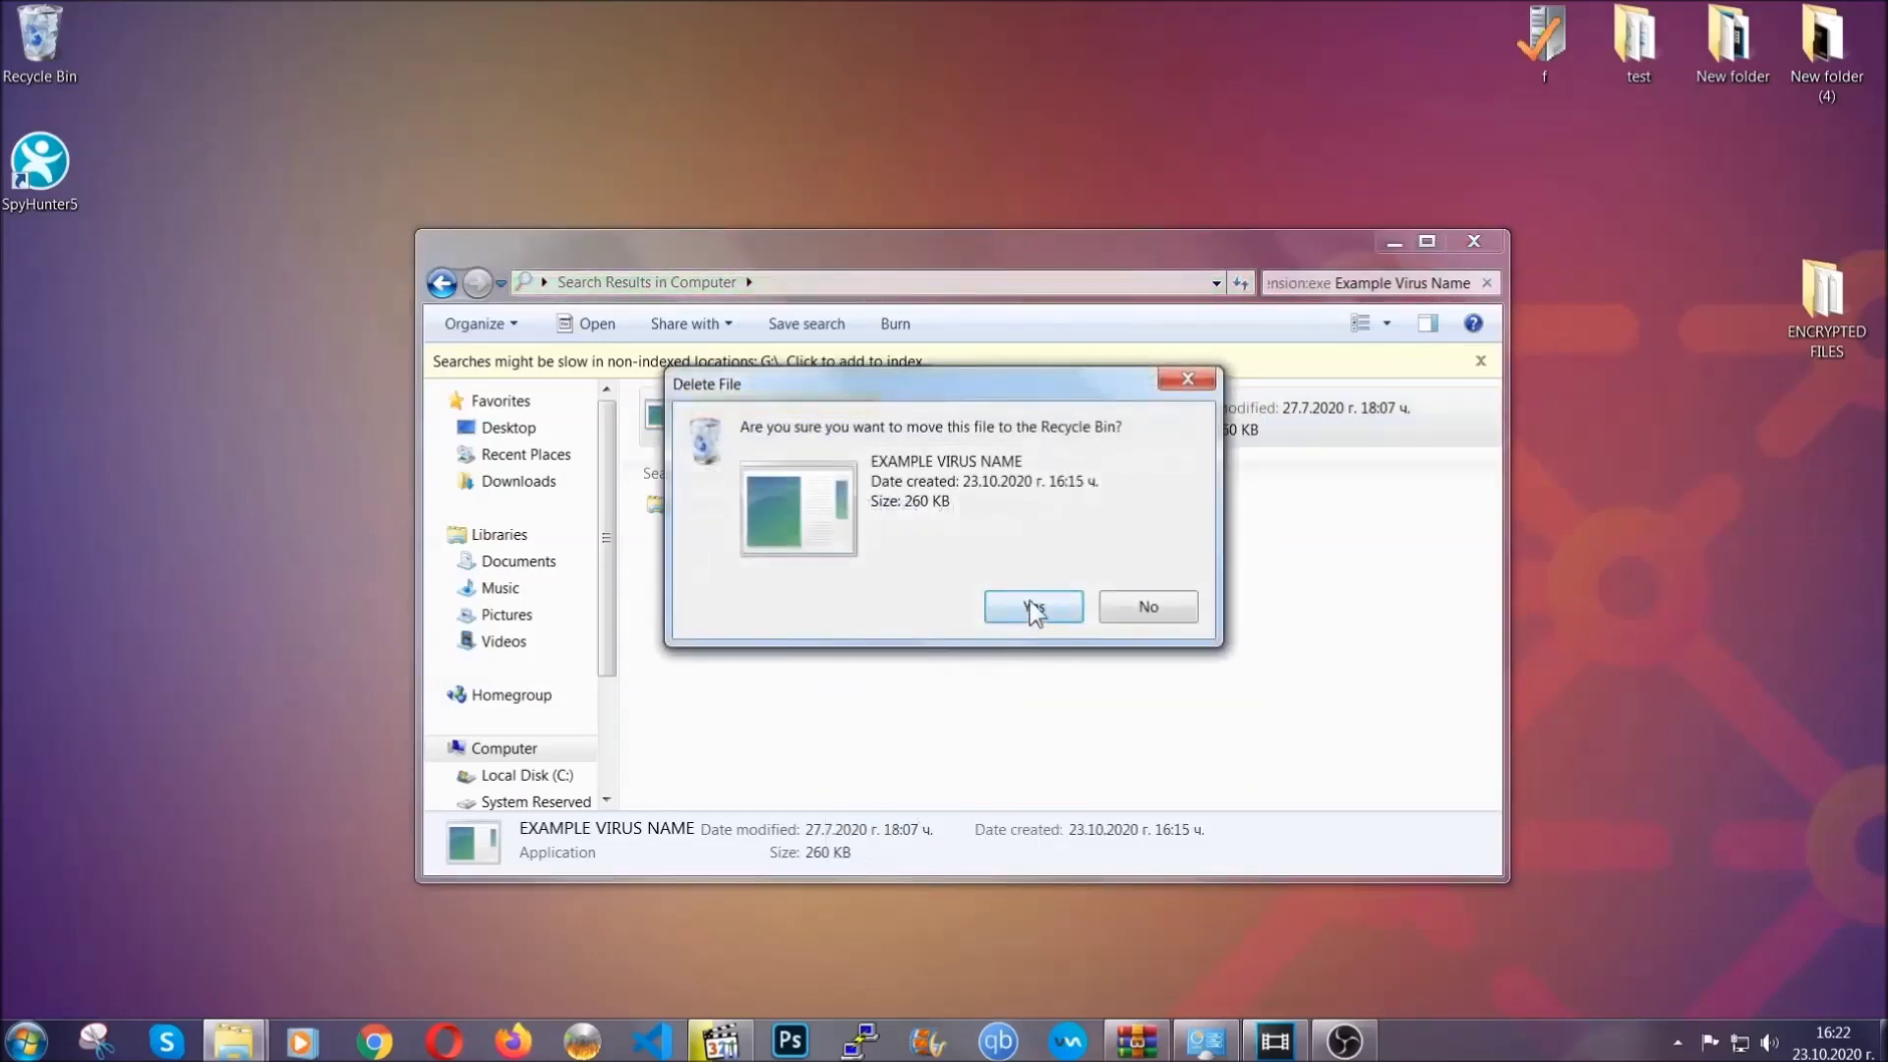
click(1032, 608)
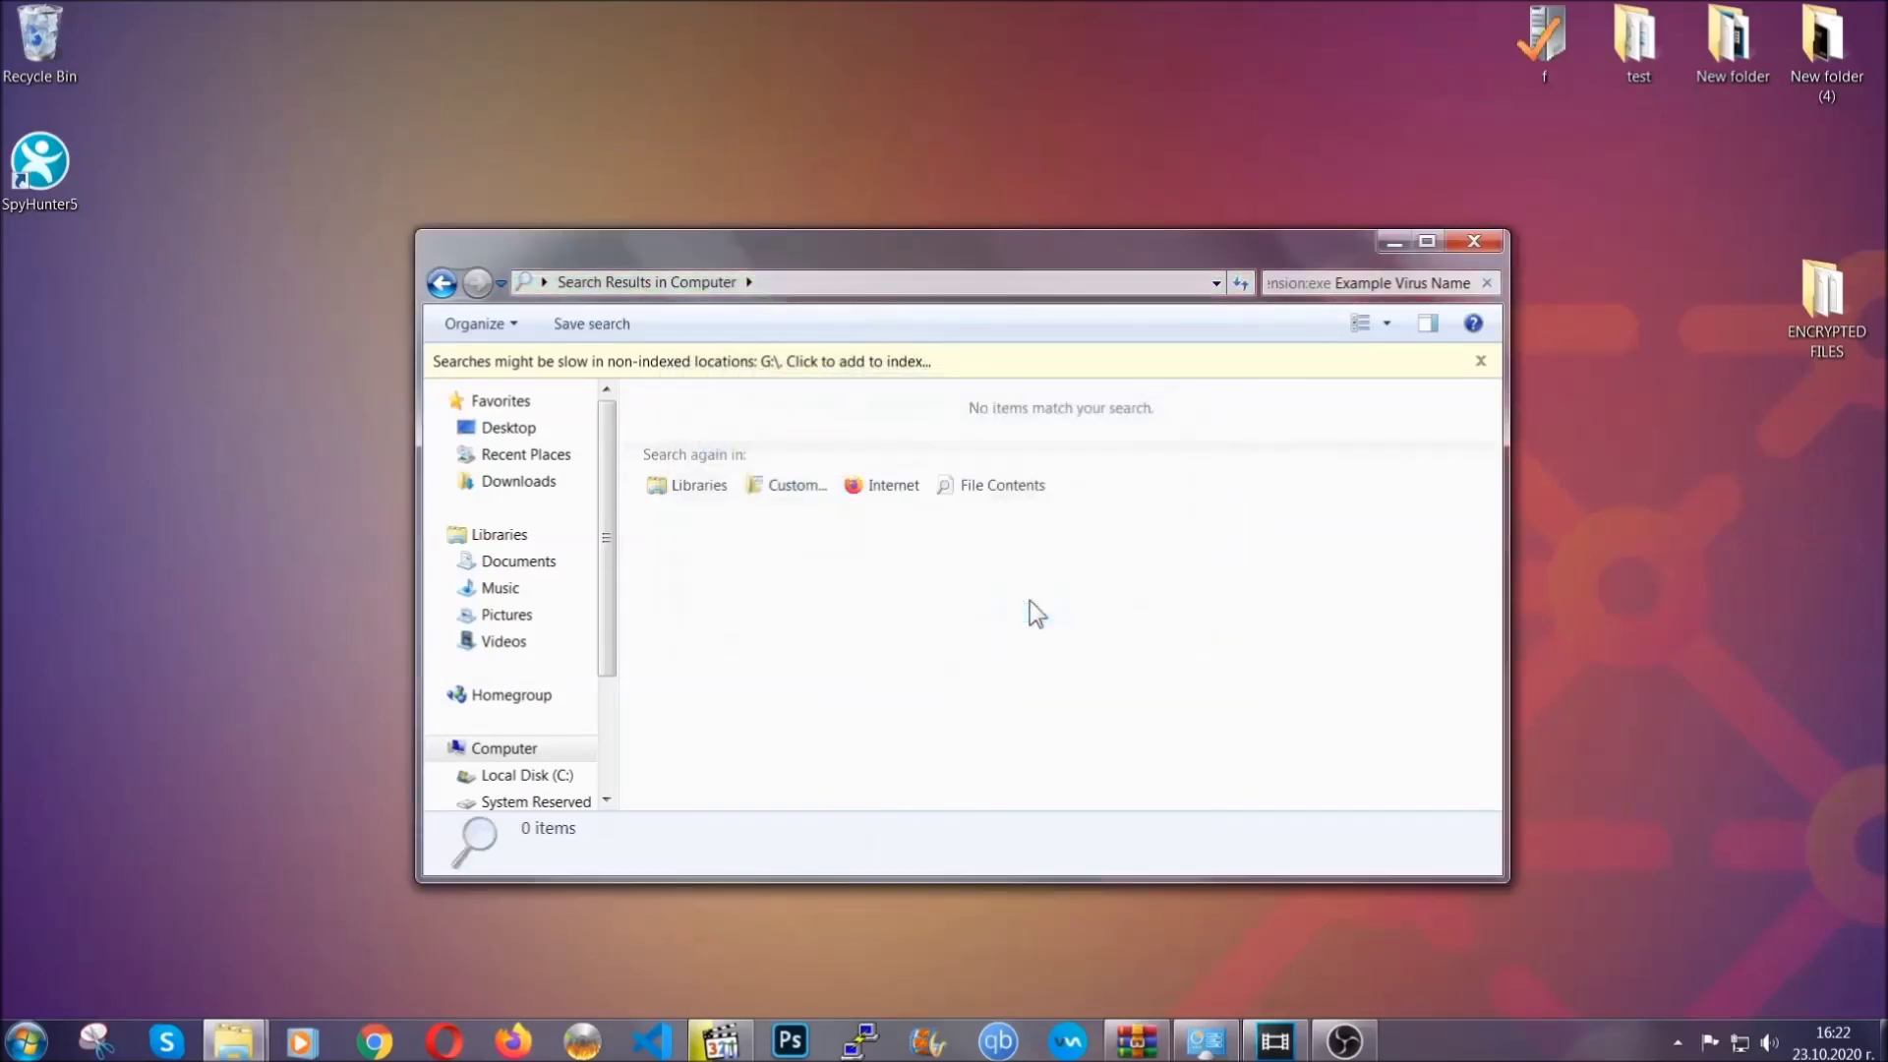
click(1474, 241)
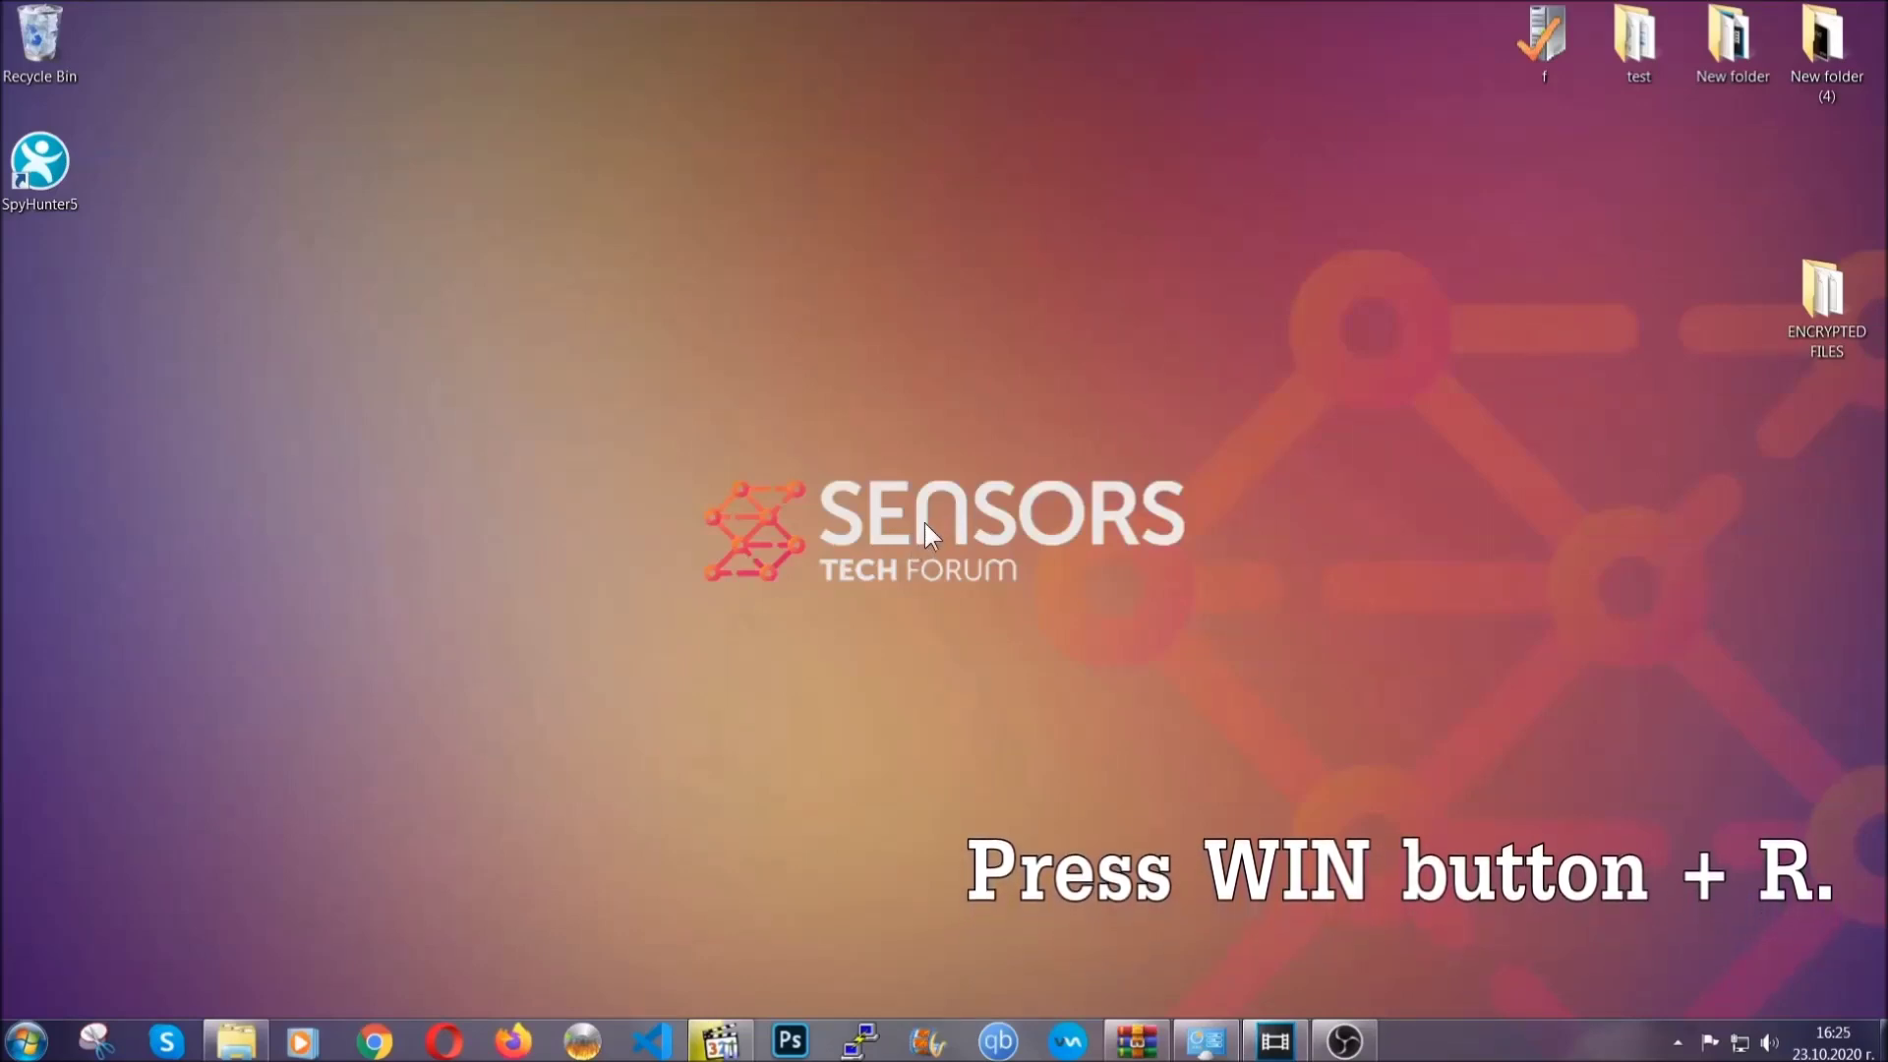
Run REGEDIT from the Win+R Run box, replacing the prefilled cmd
key(super+r)
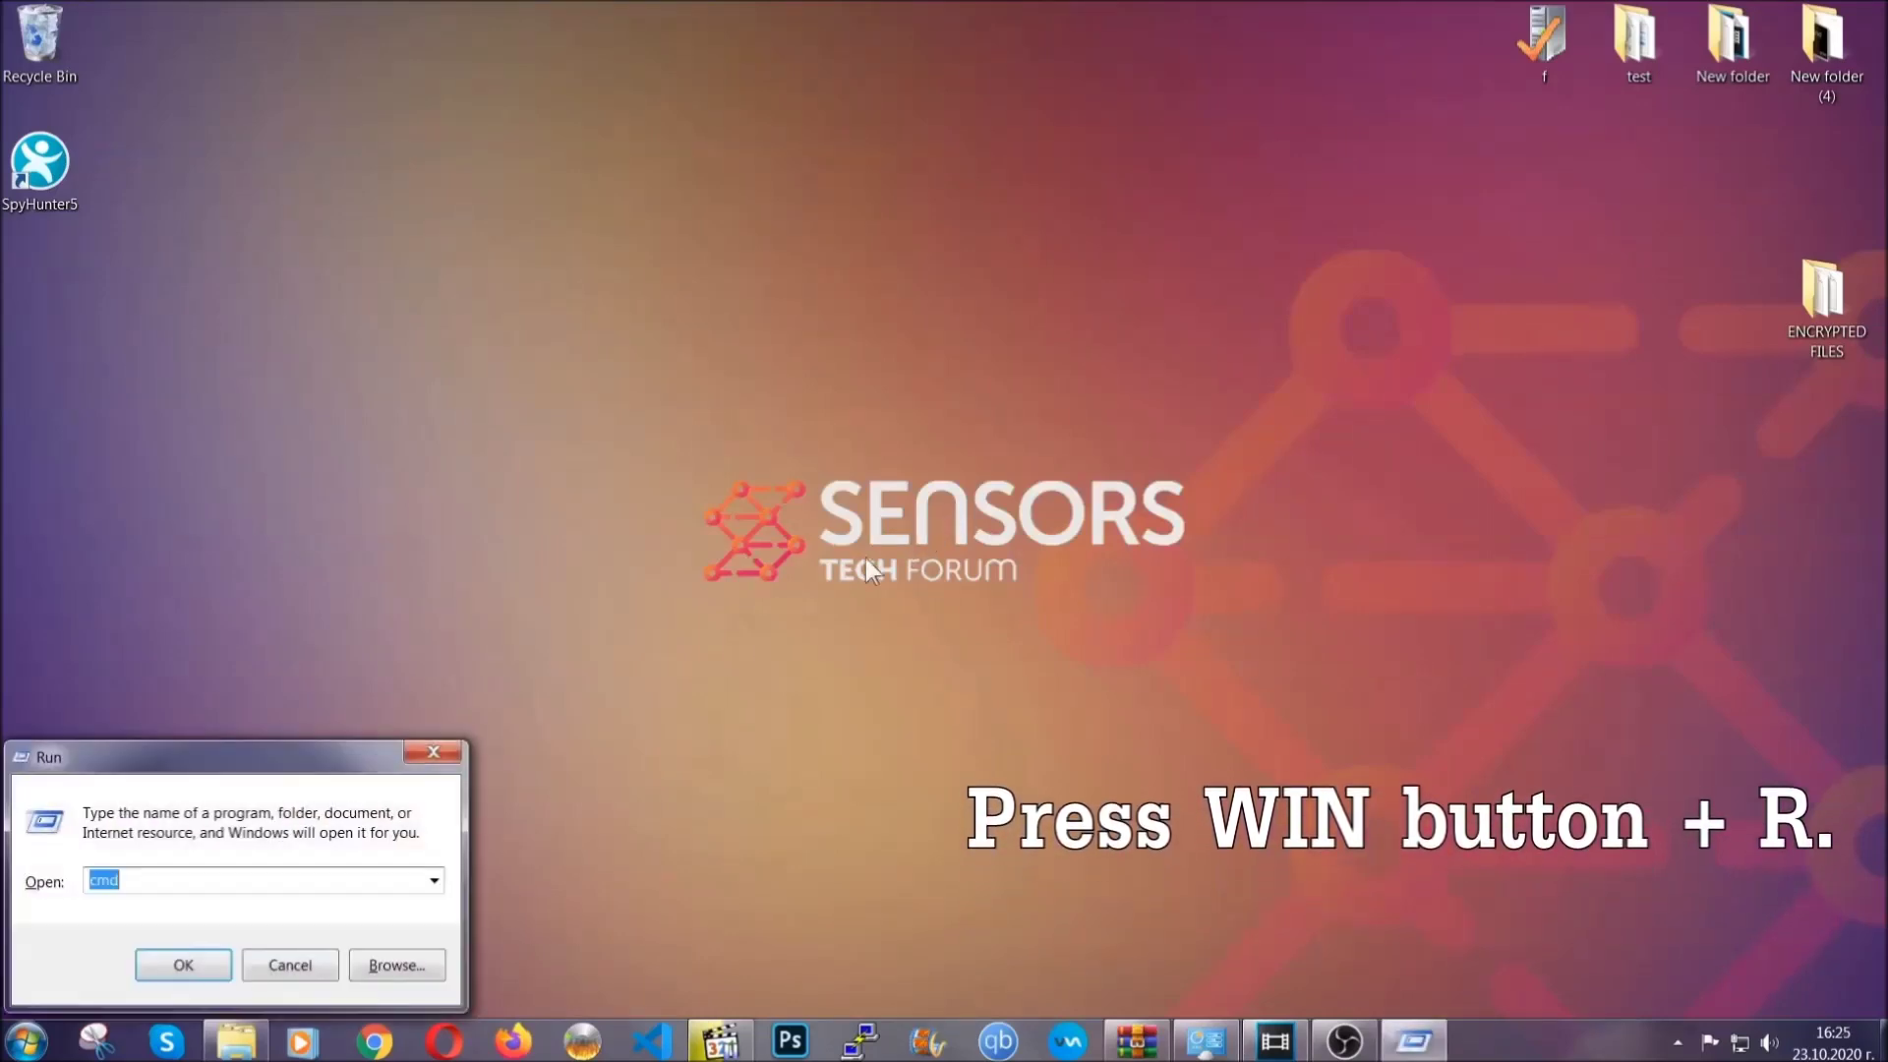
click(232, 899)
drag(177, 893, 23, 888)
text(REGEDIT)
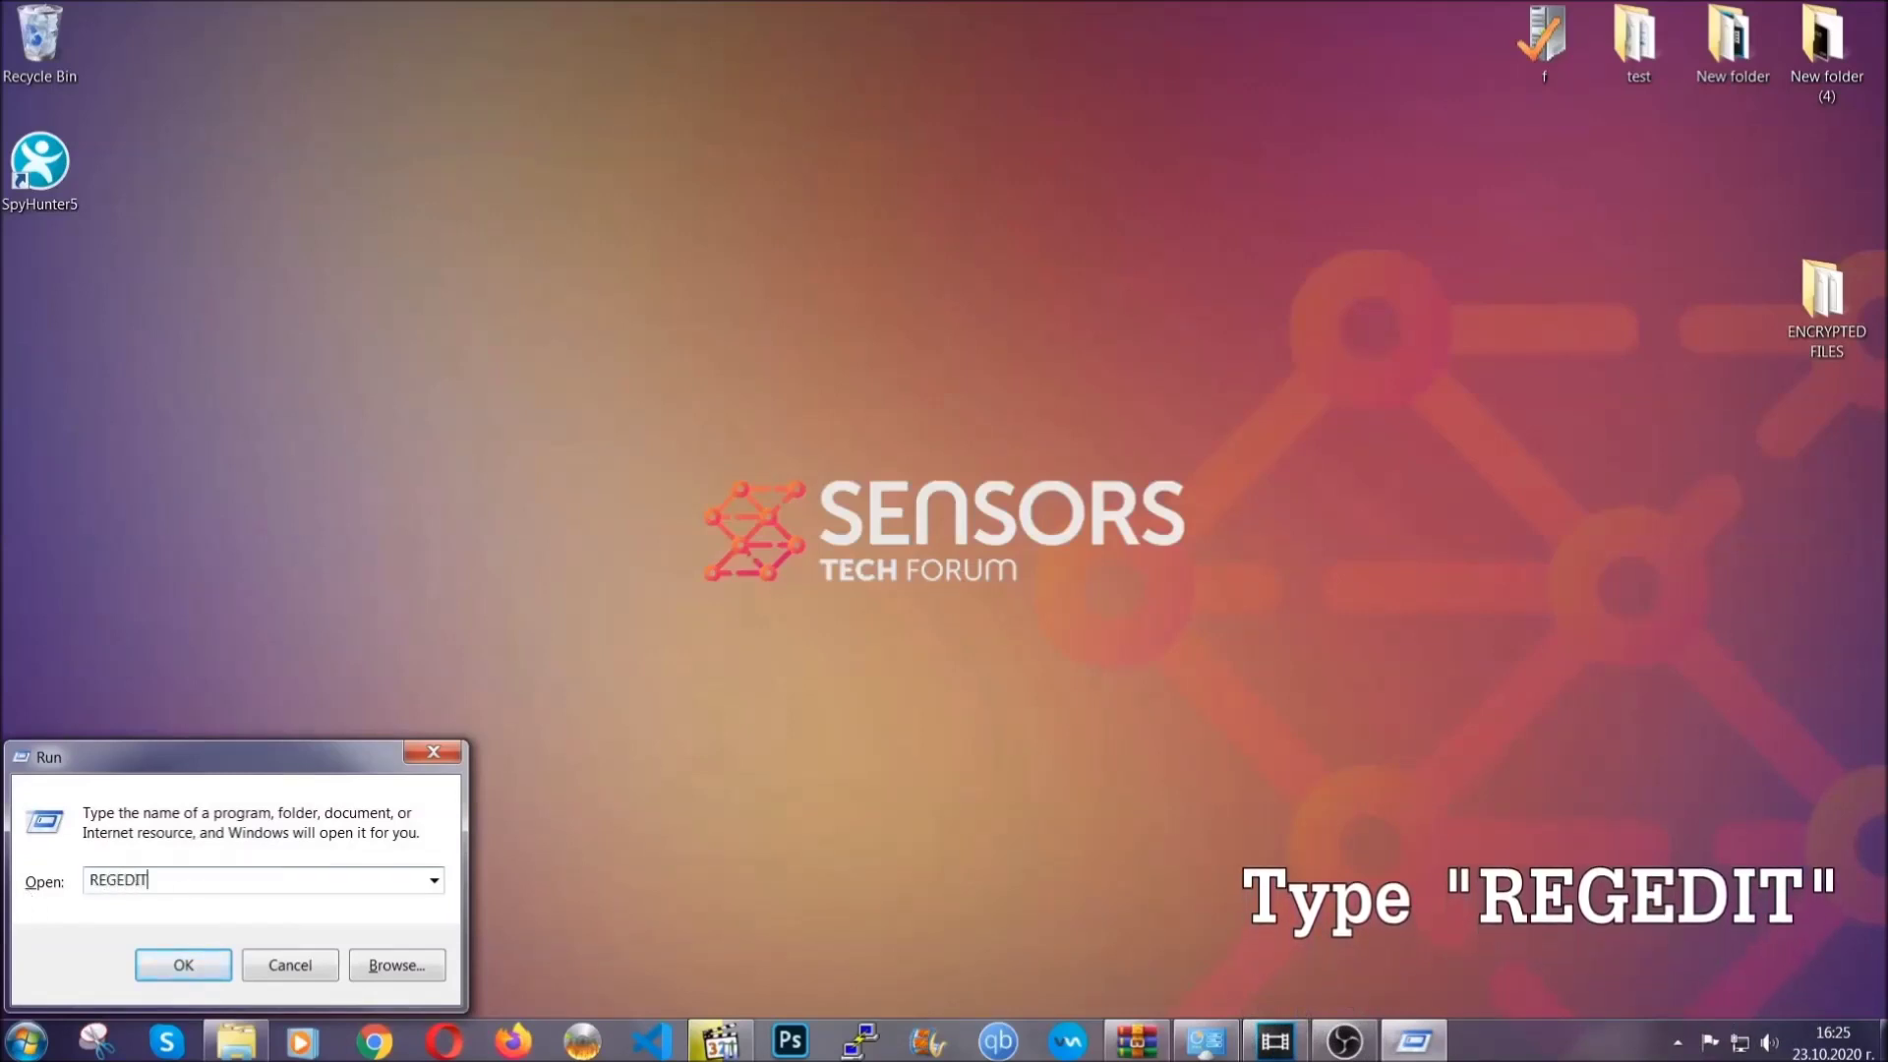
click(162, 960)
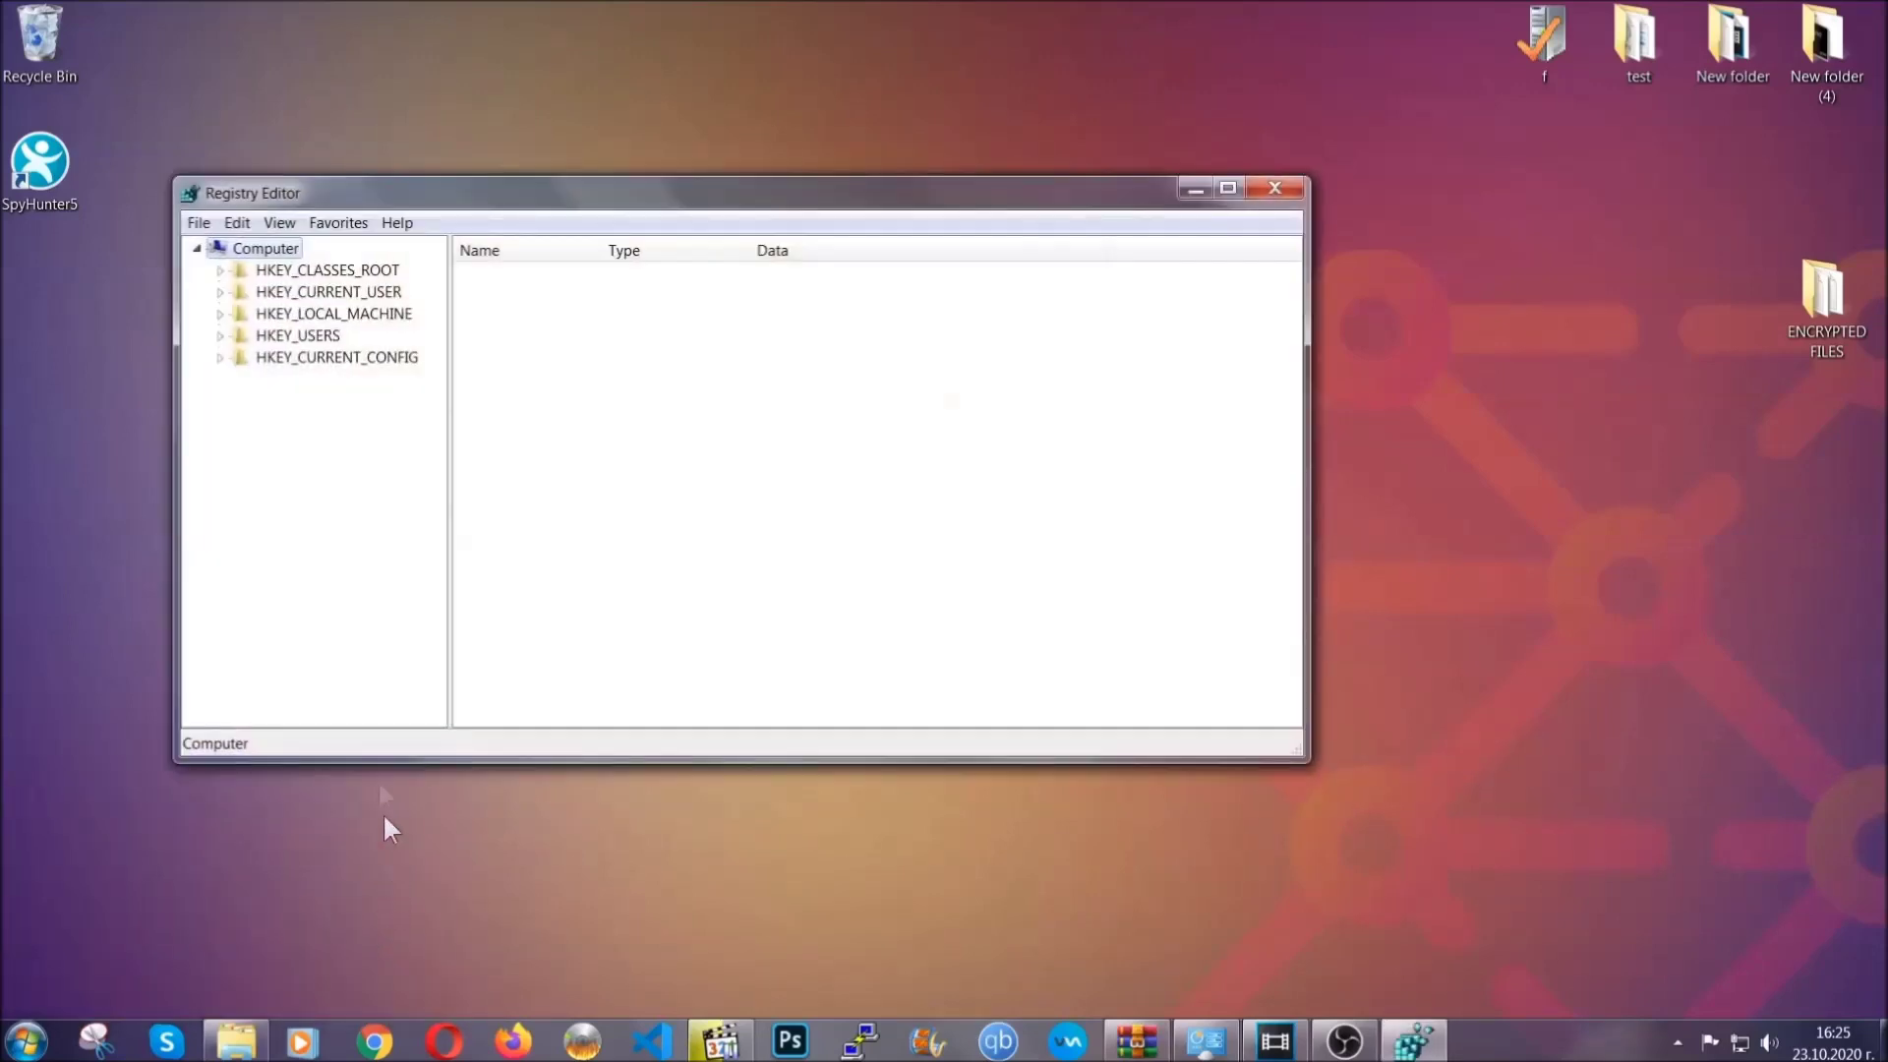
Export the whole registry via File > Export to BACKUP.reg on the Desktop
click(199, 224)
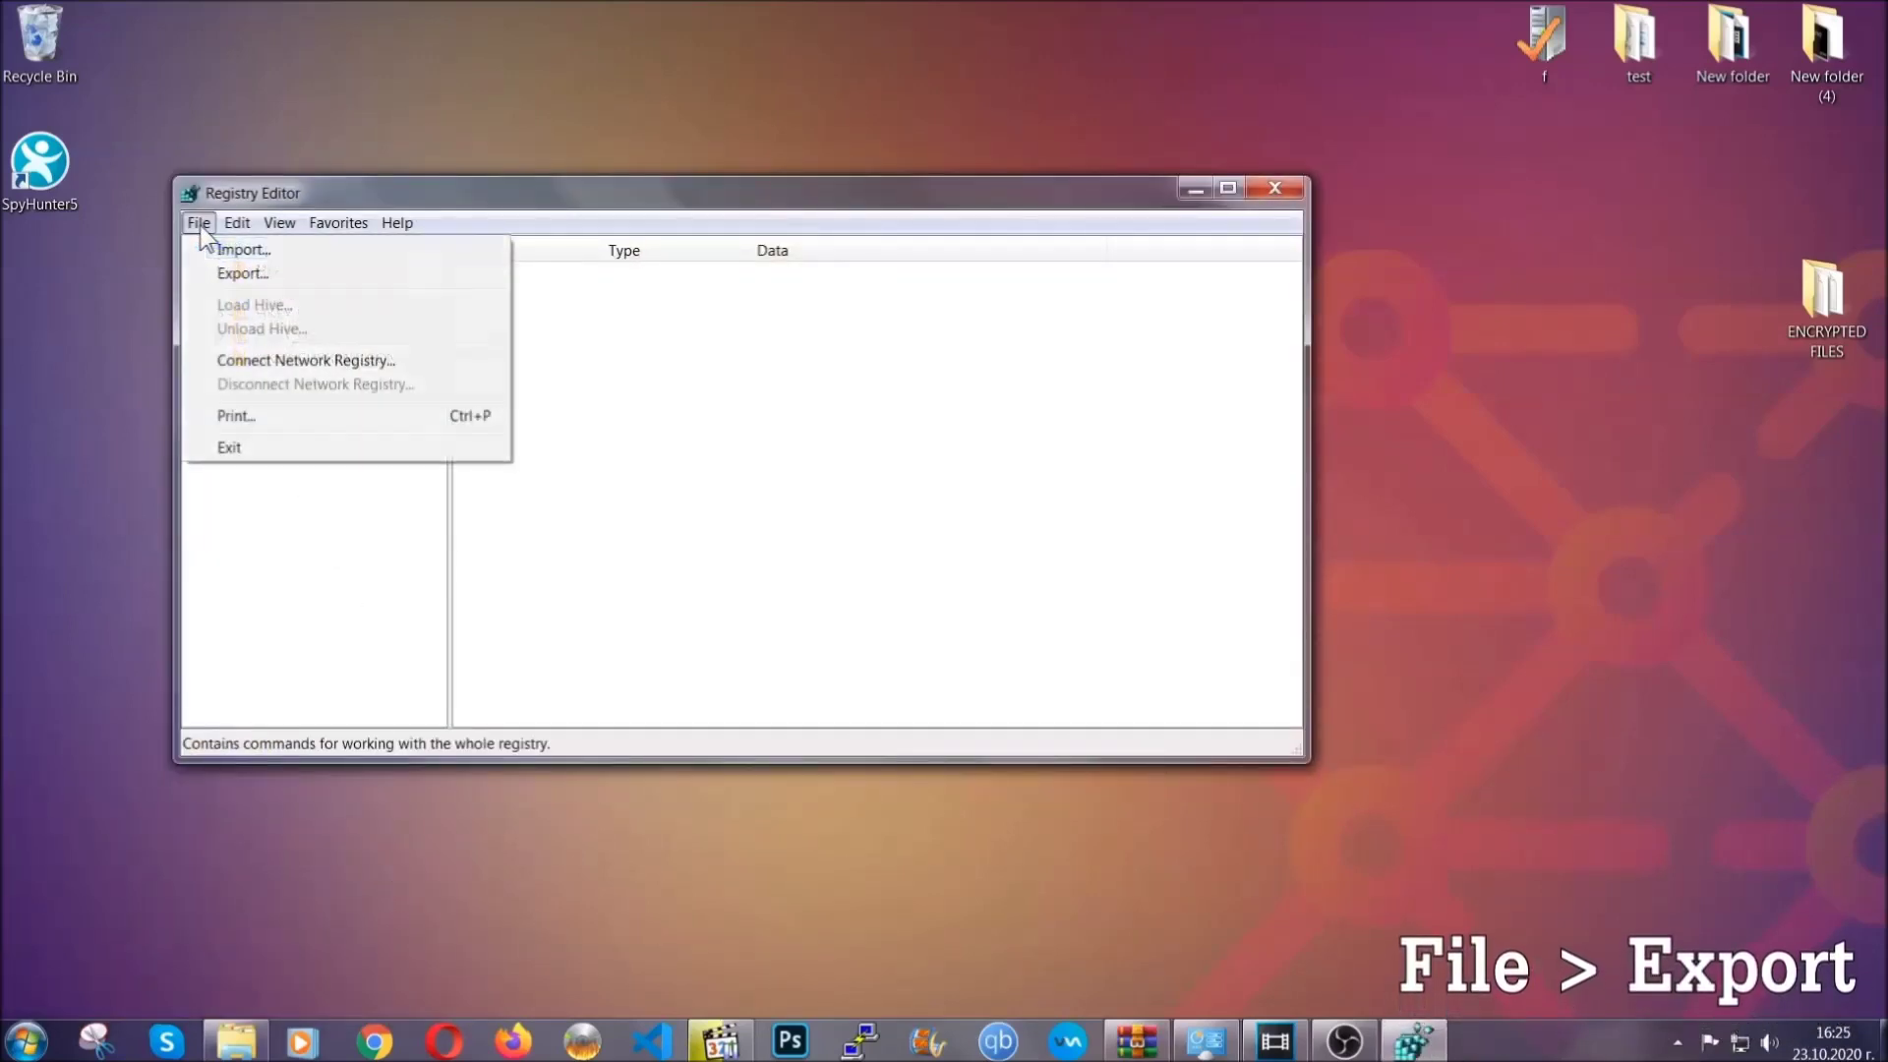
click(245, 272)
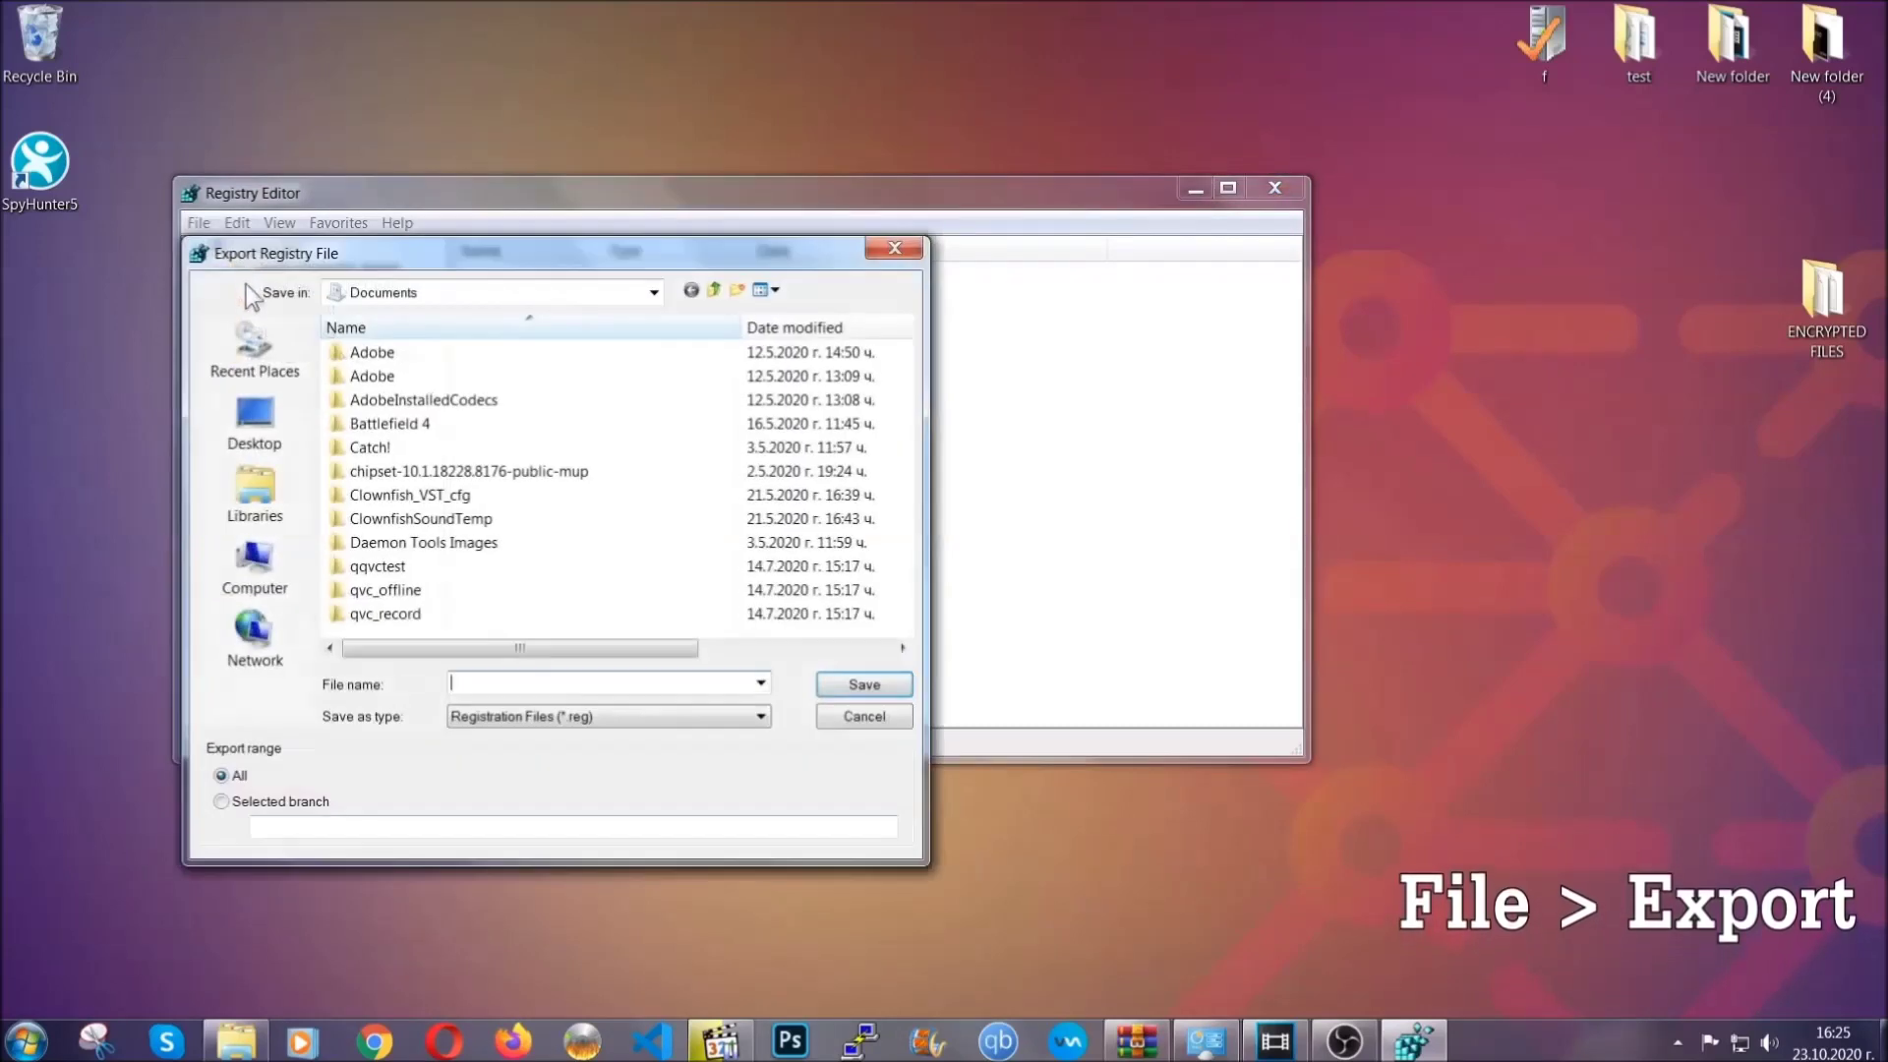
click(251, 418)
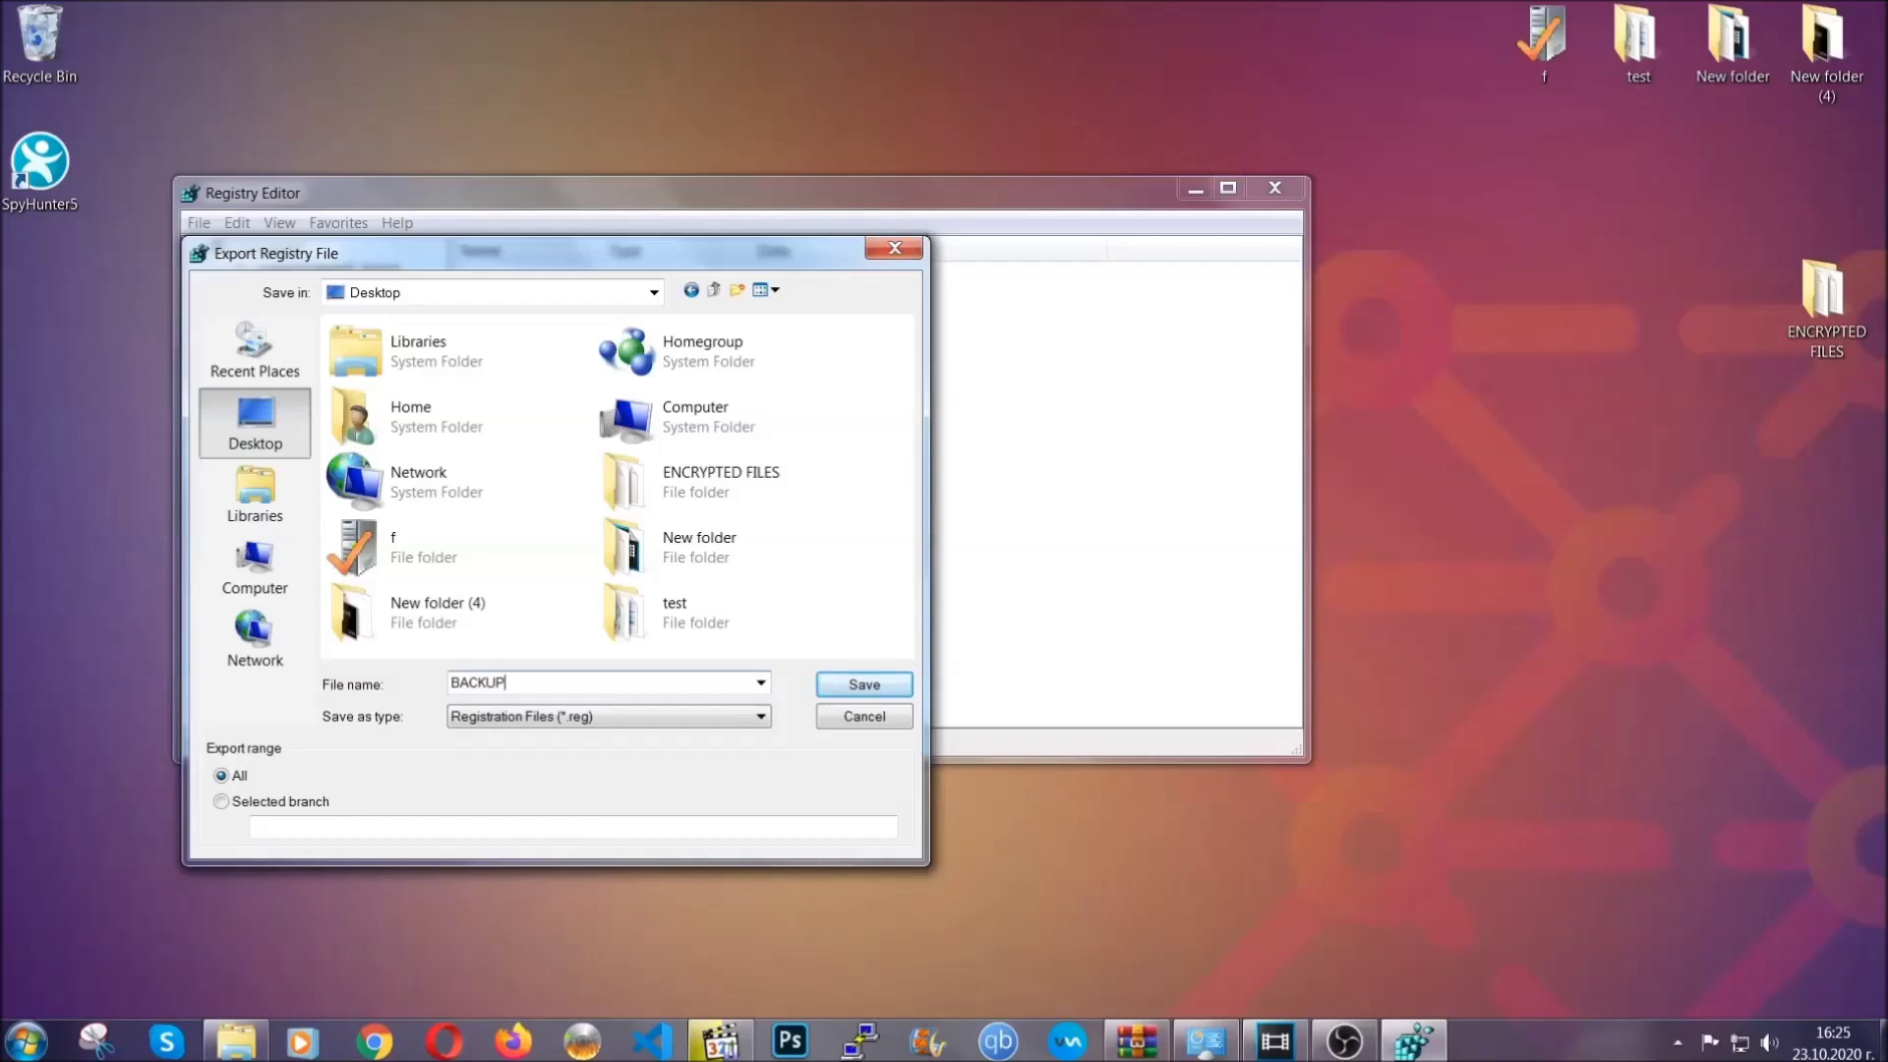
click(851, 687)
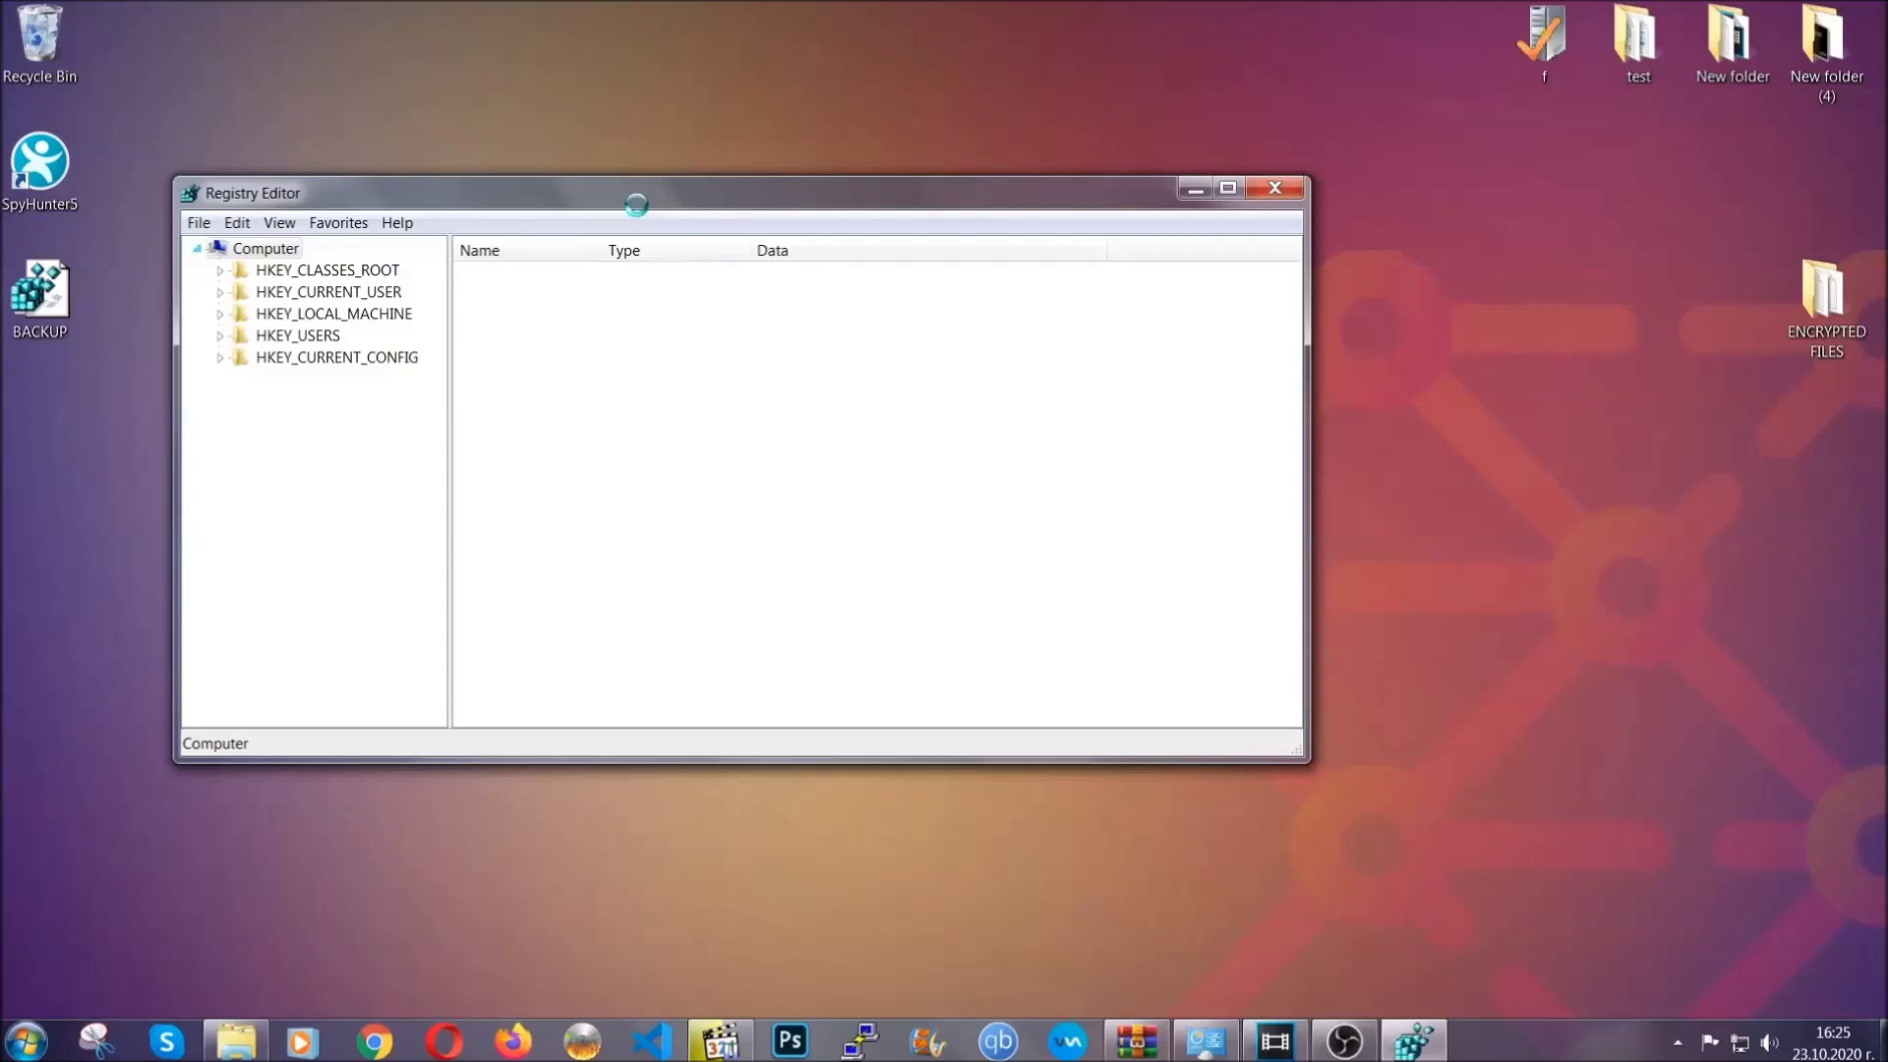
drag(636, 206, 823, 266)
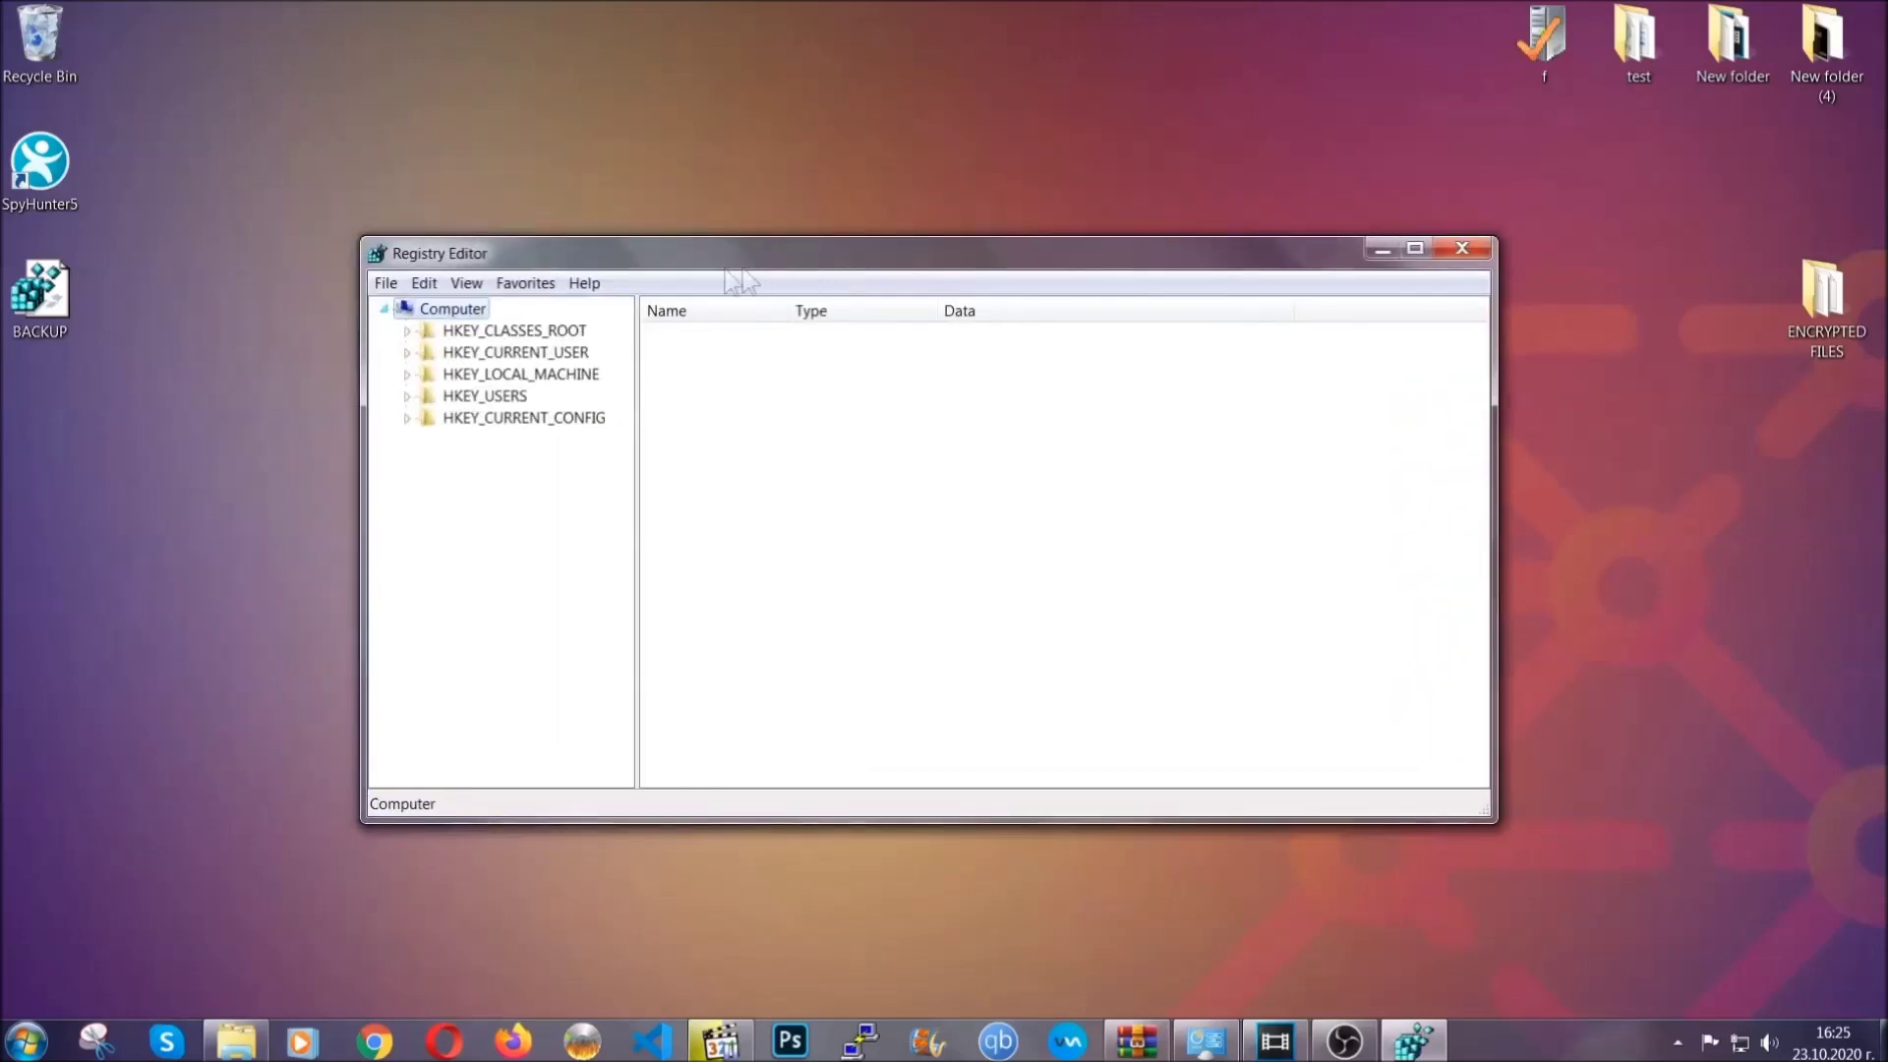
Find the RunOnce key with Ctrl+F, then select the neighbouring Run key listing THE VIRUS
click(385, 285)
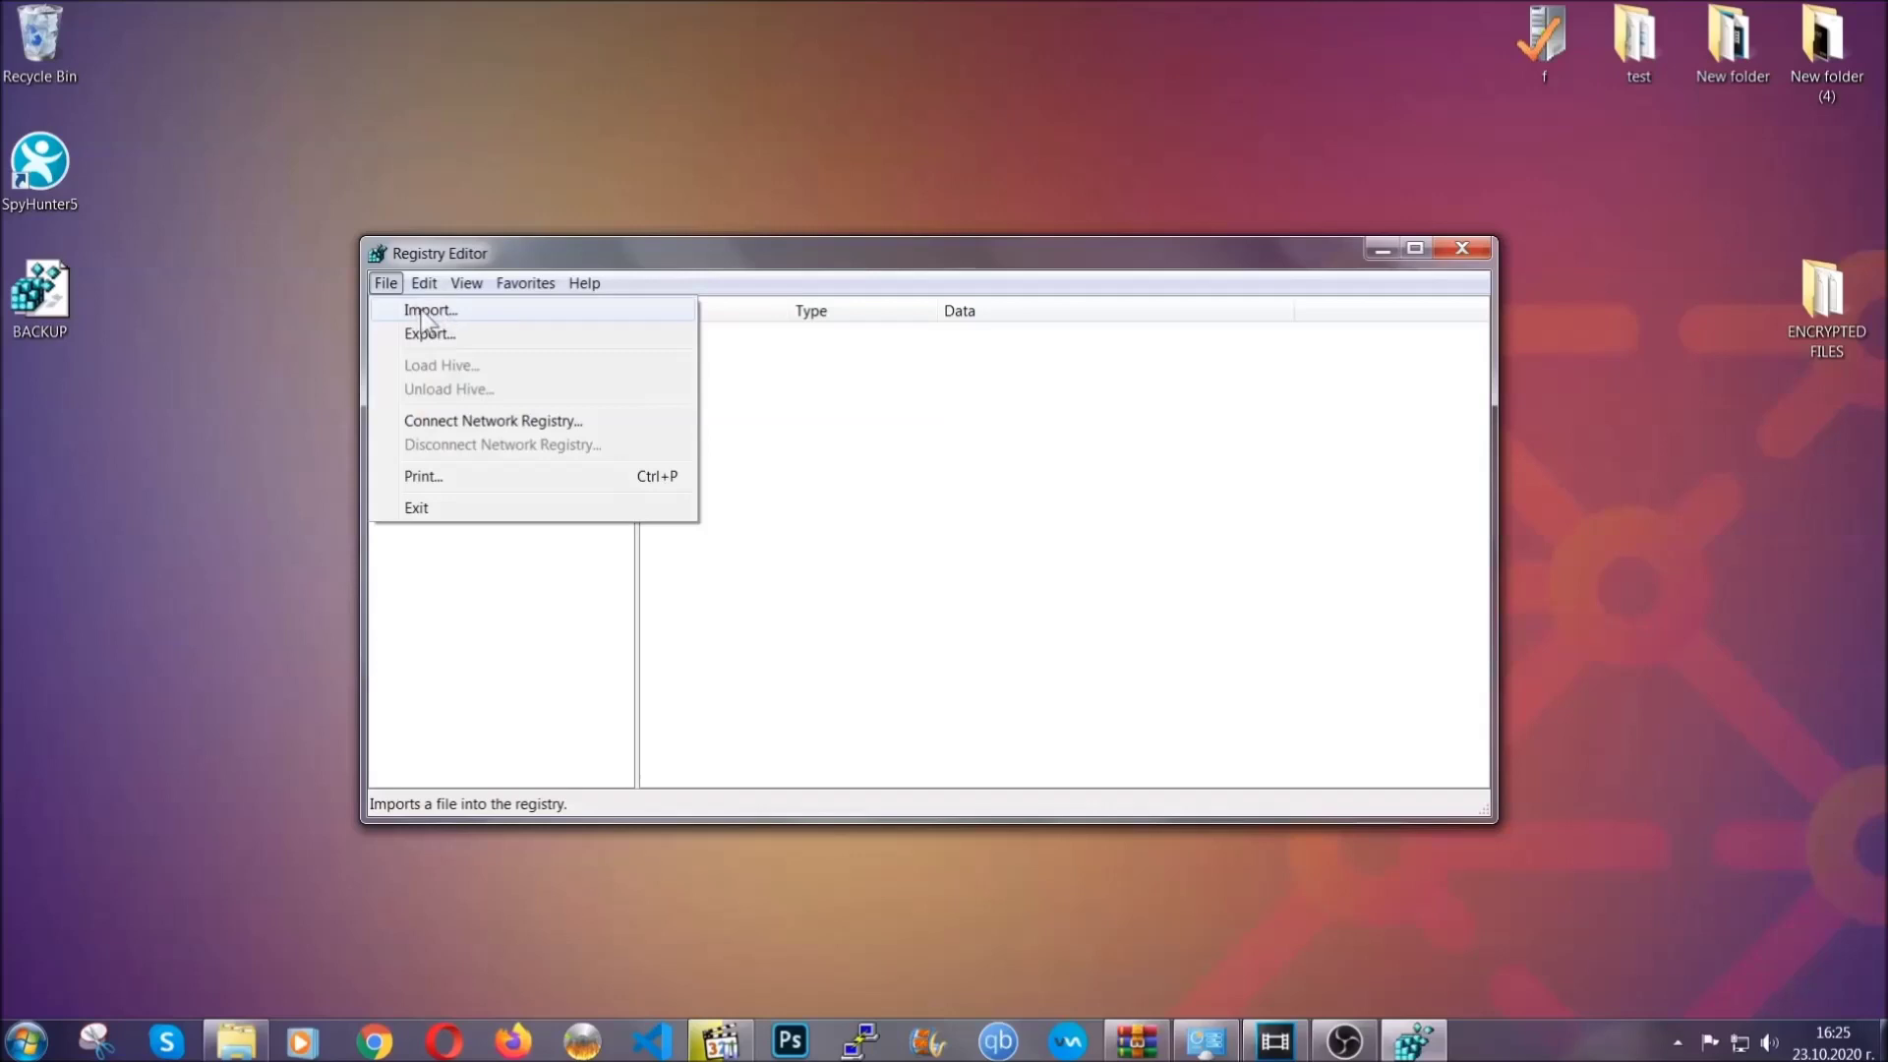
click(387, 285)
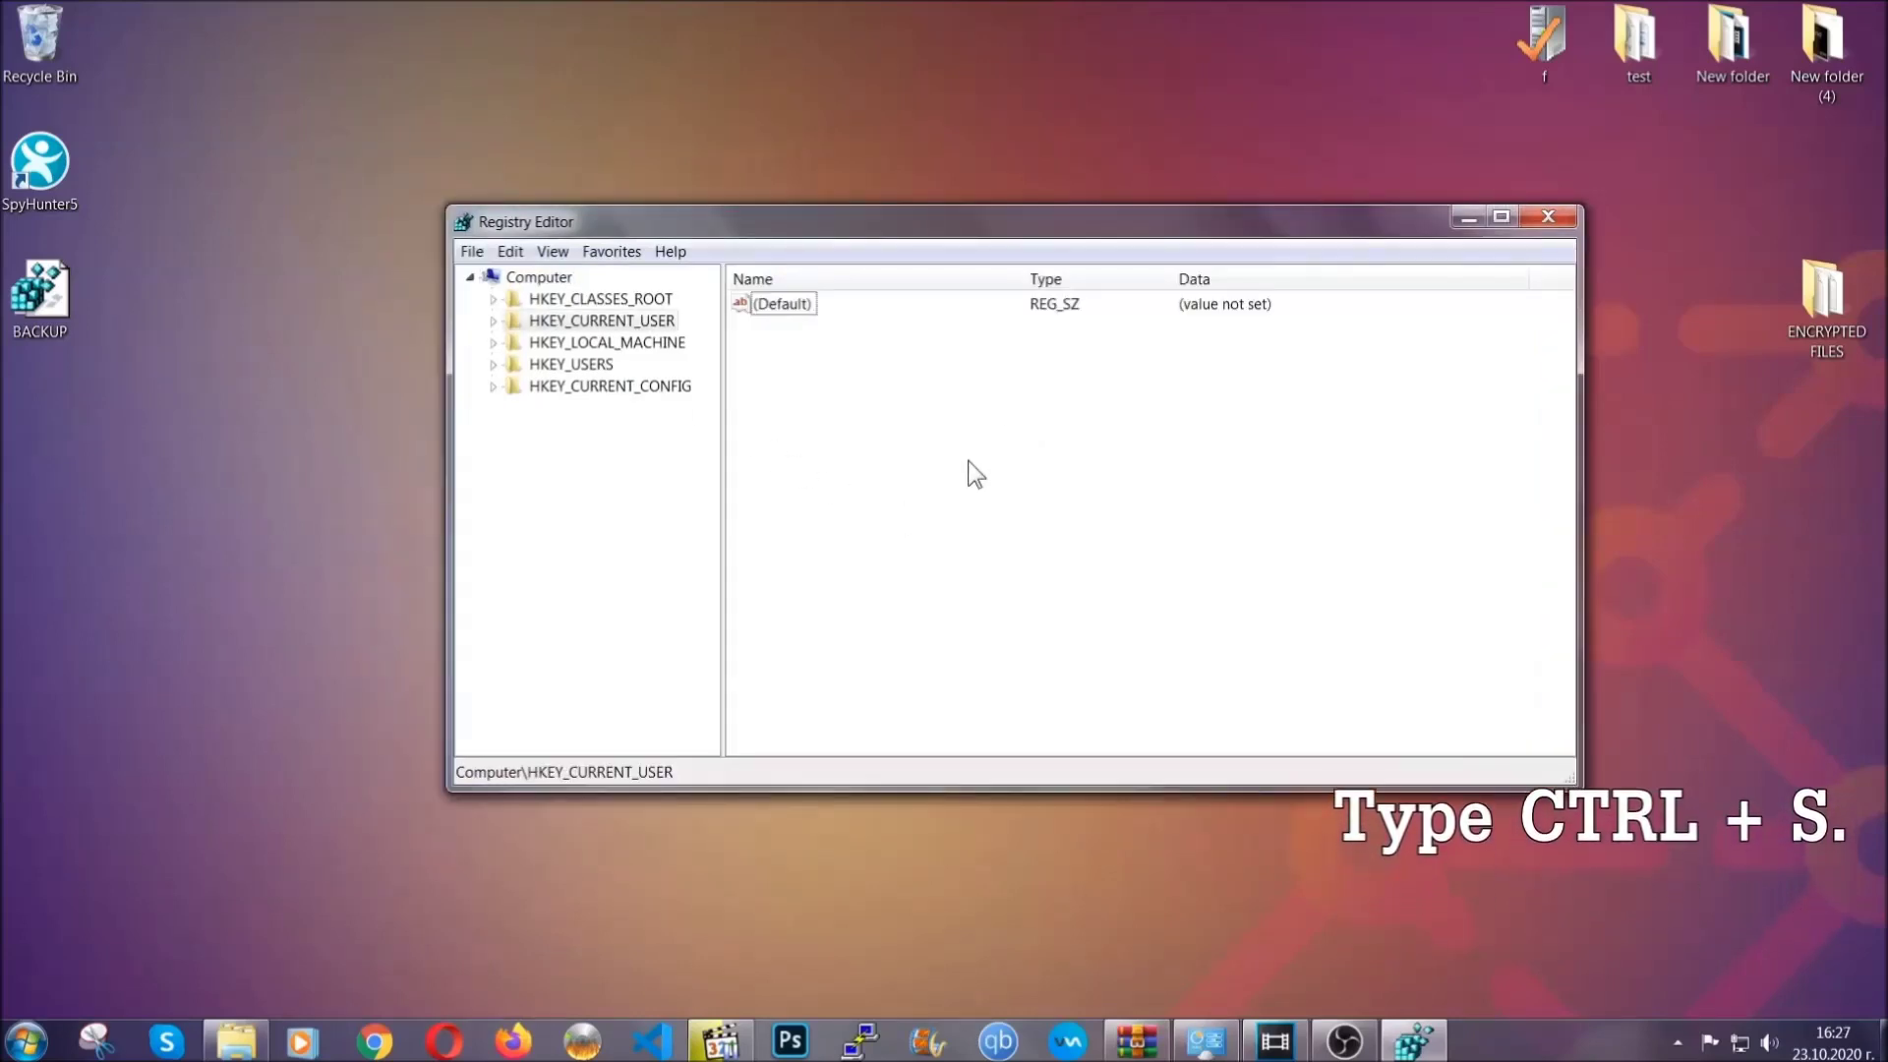
key(ctrl+f)
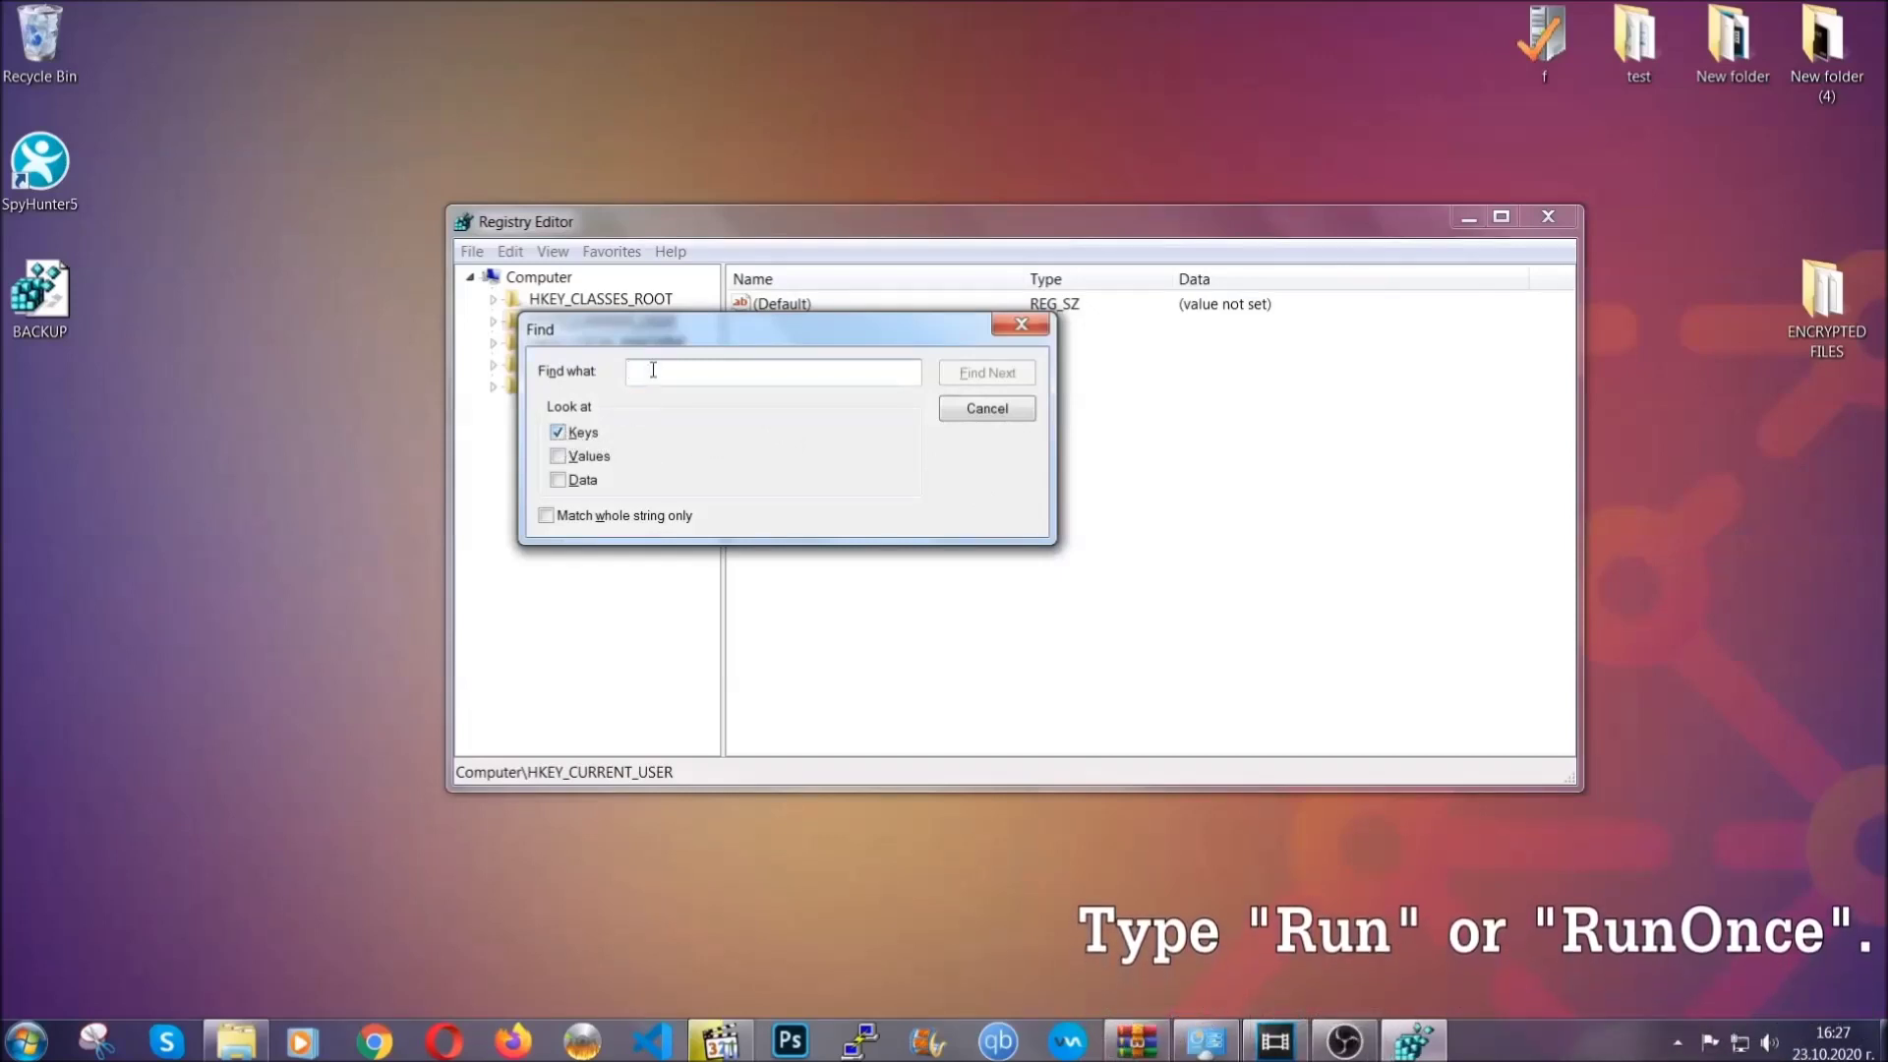
text(RunO)
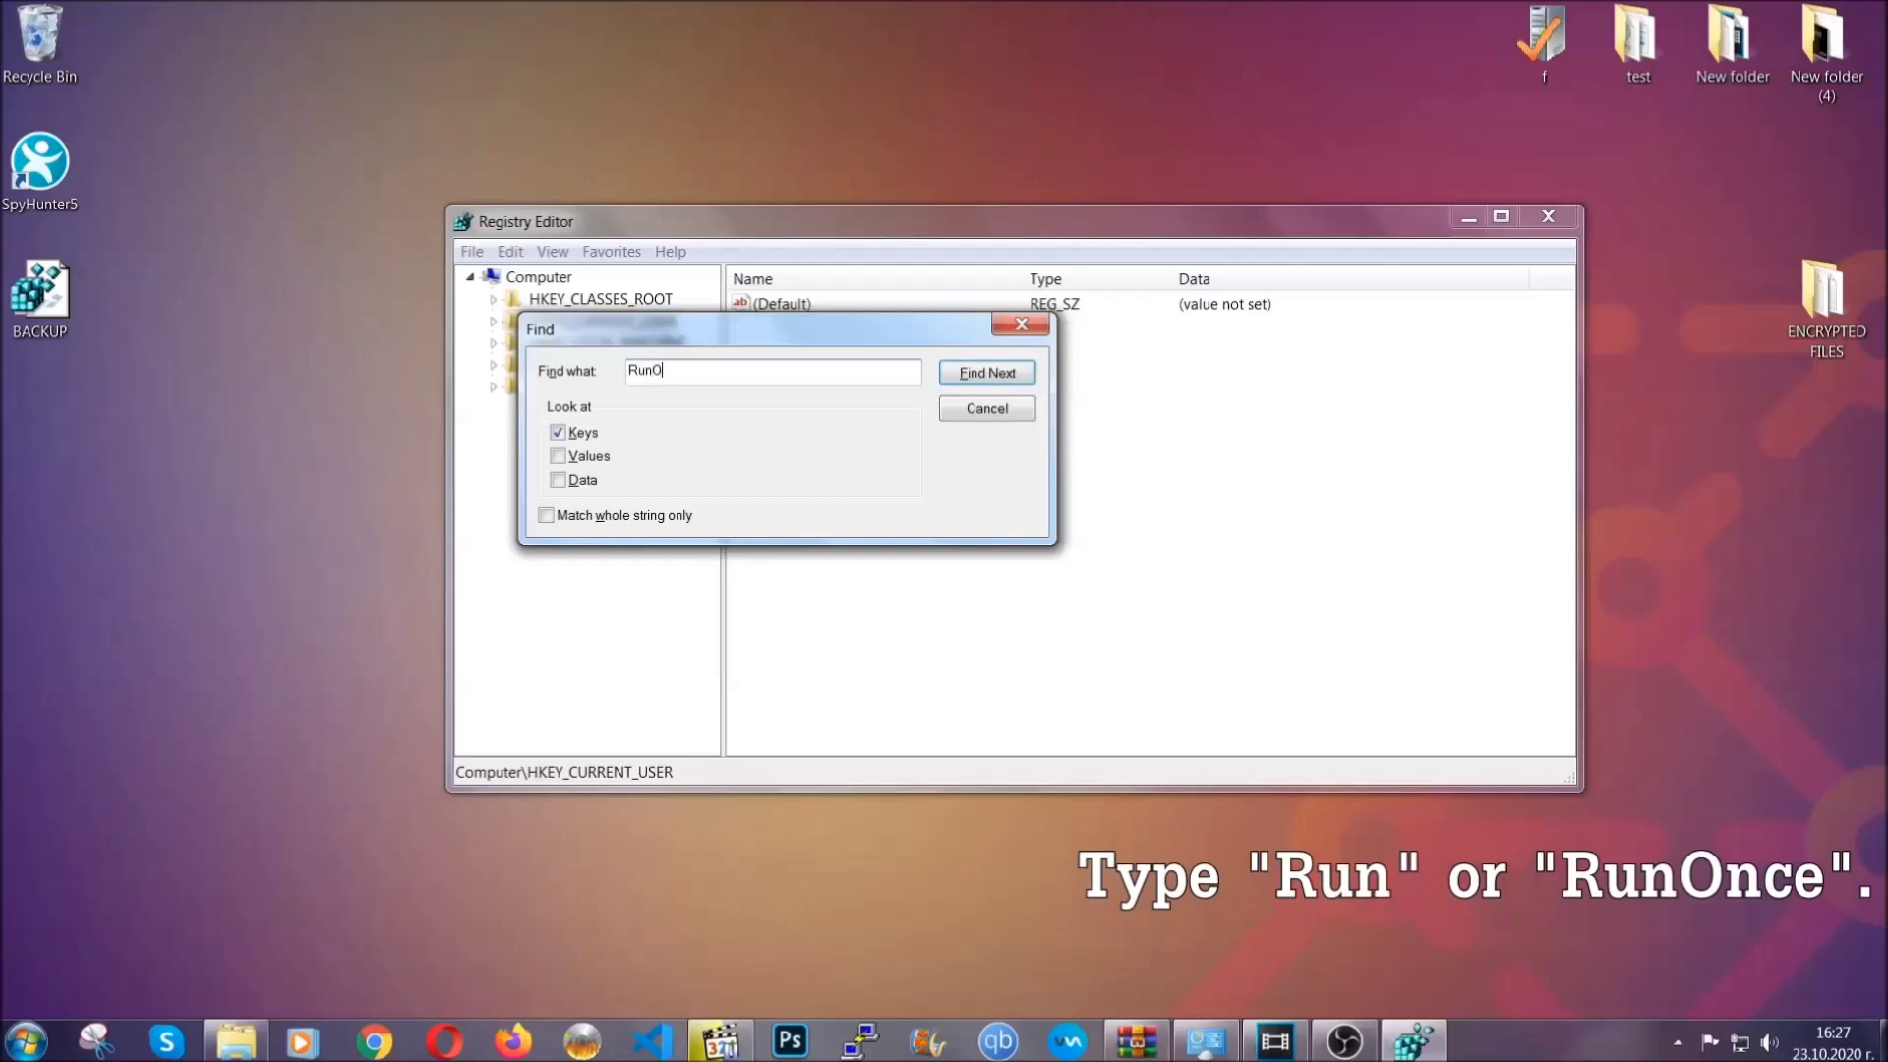
text(nce)
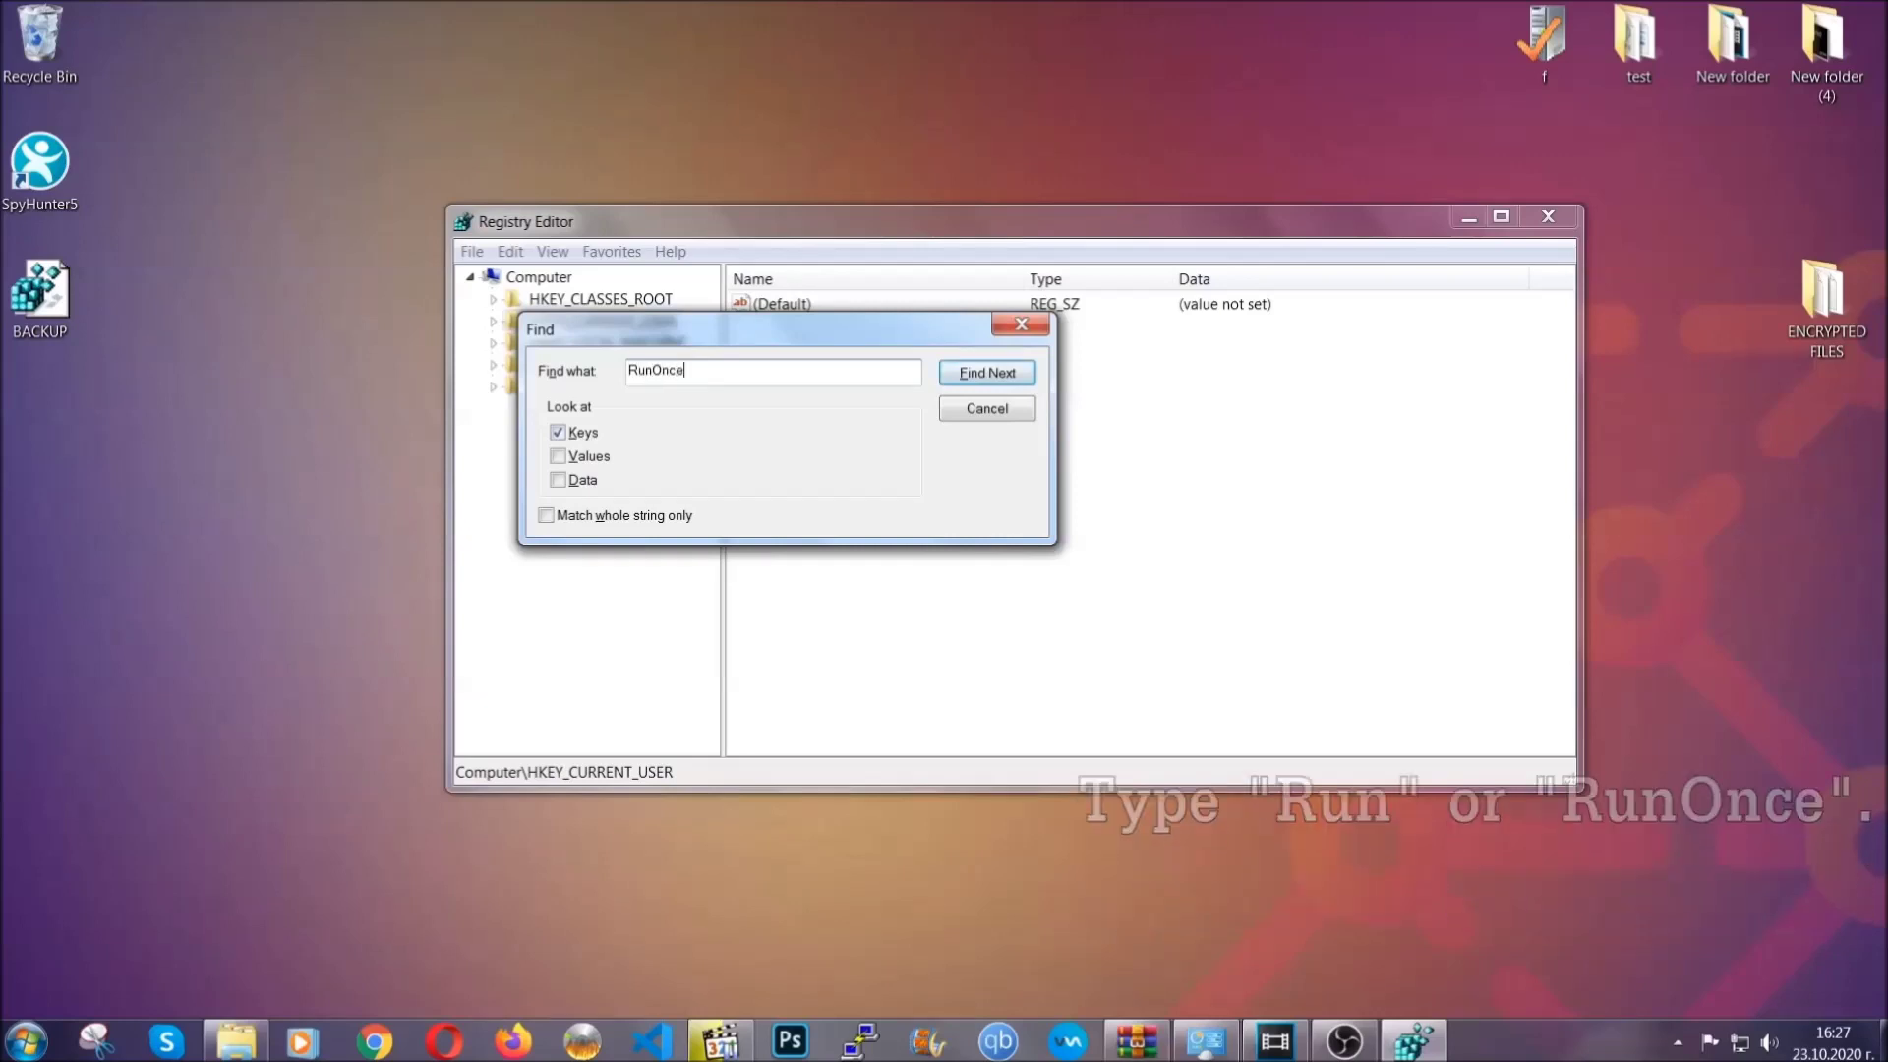
click(1008, 380)
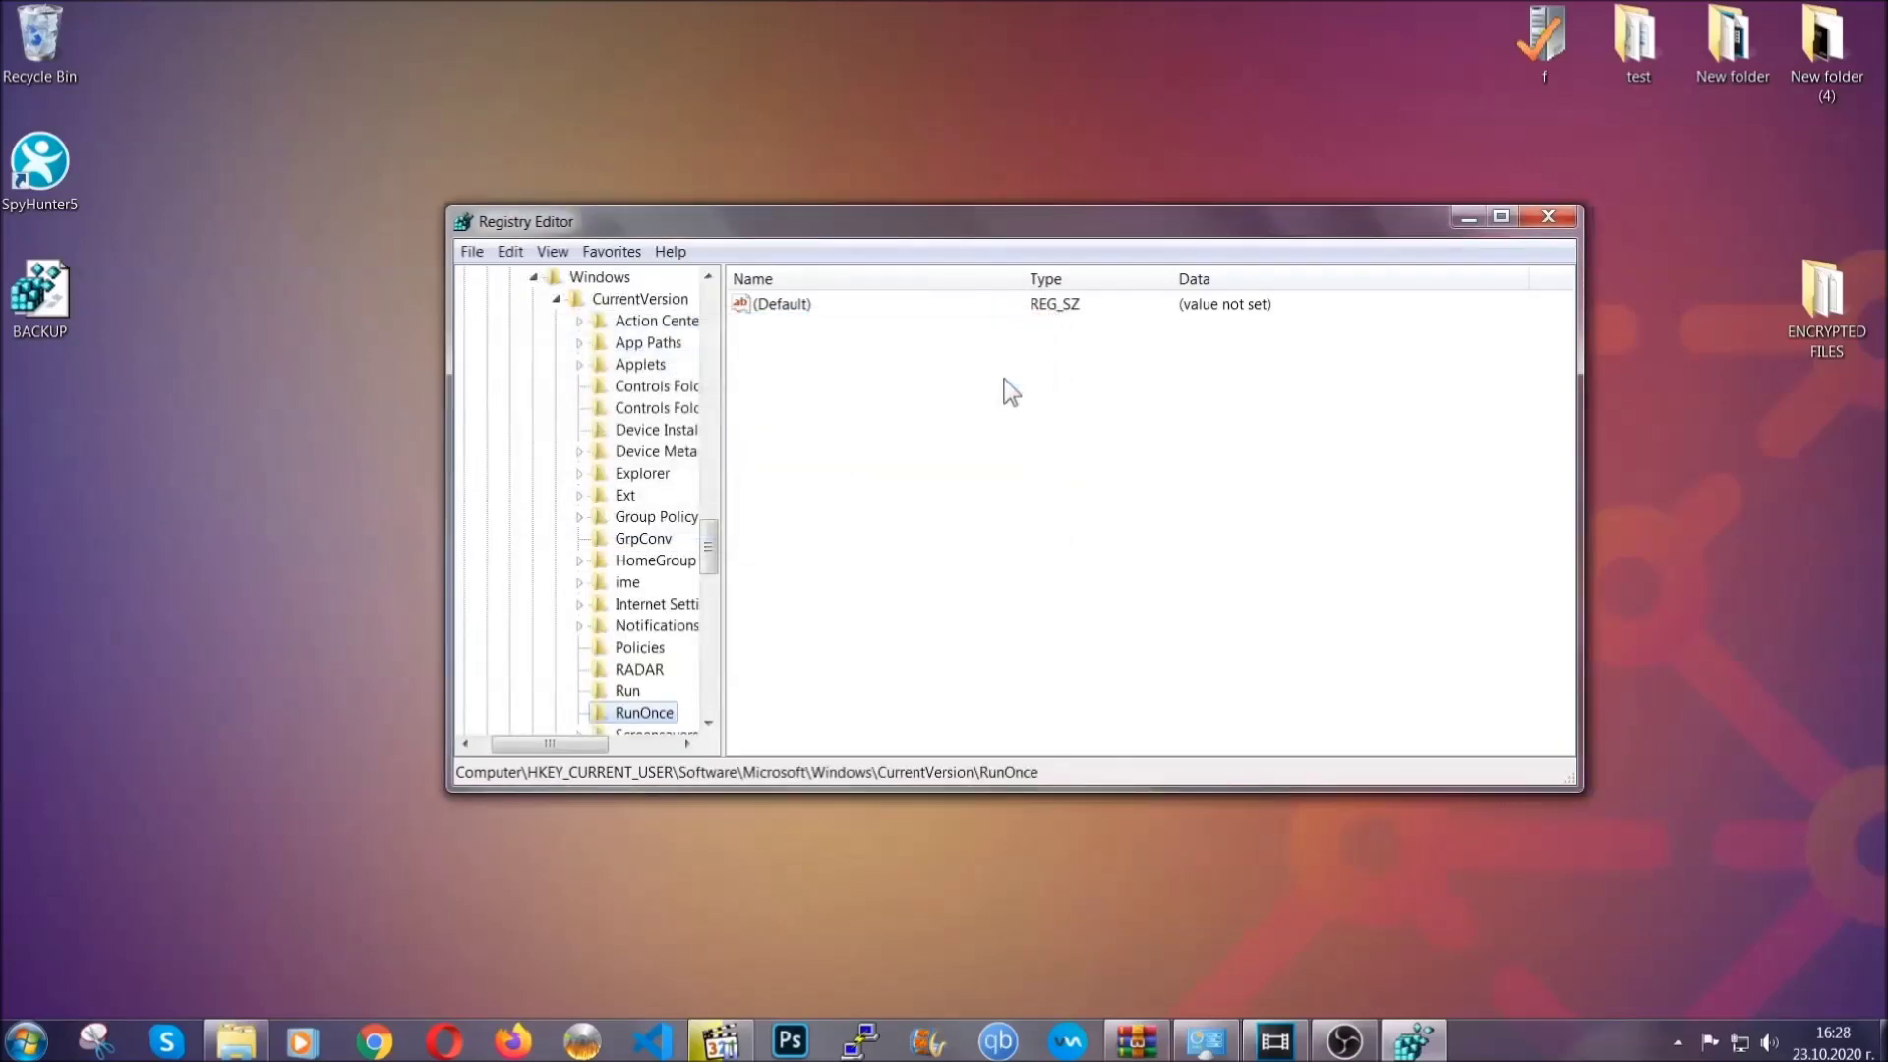
drag(709, 542, 710, 565)
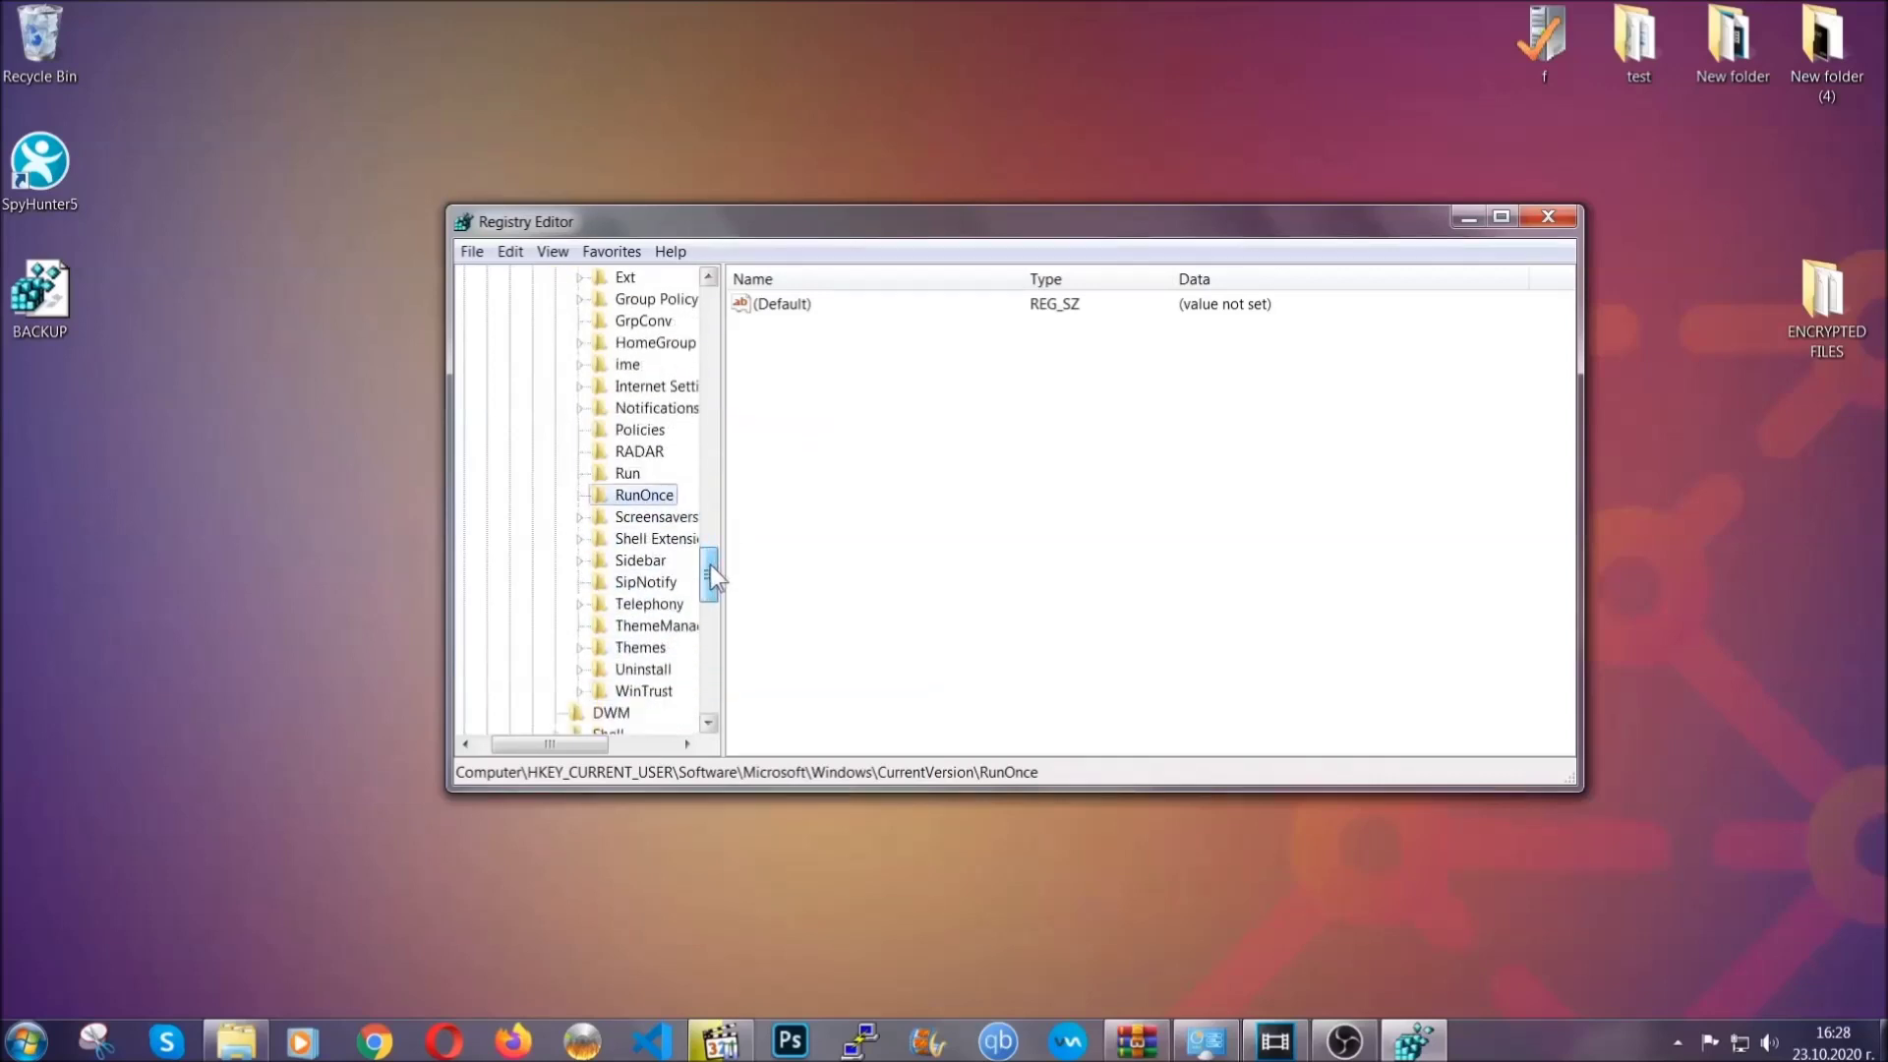
click(634, 475)
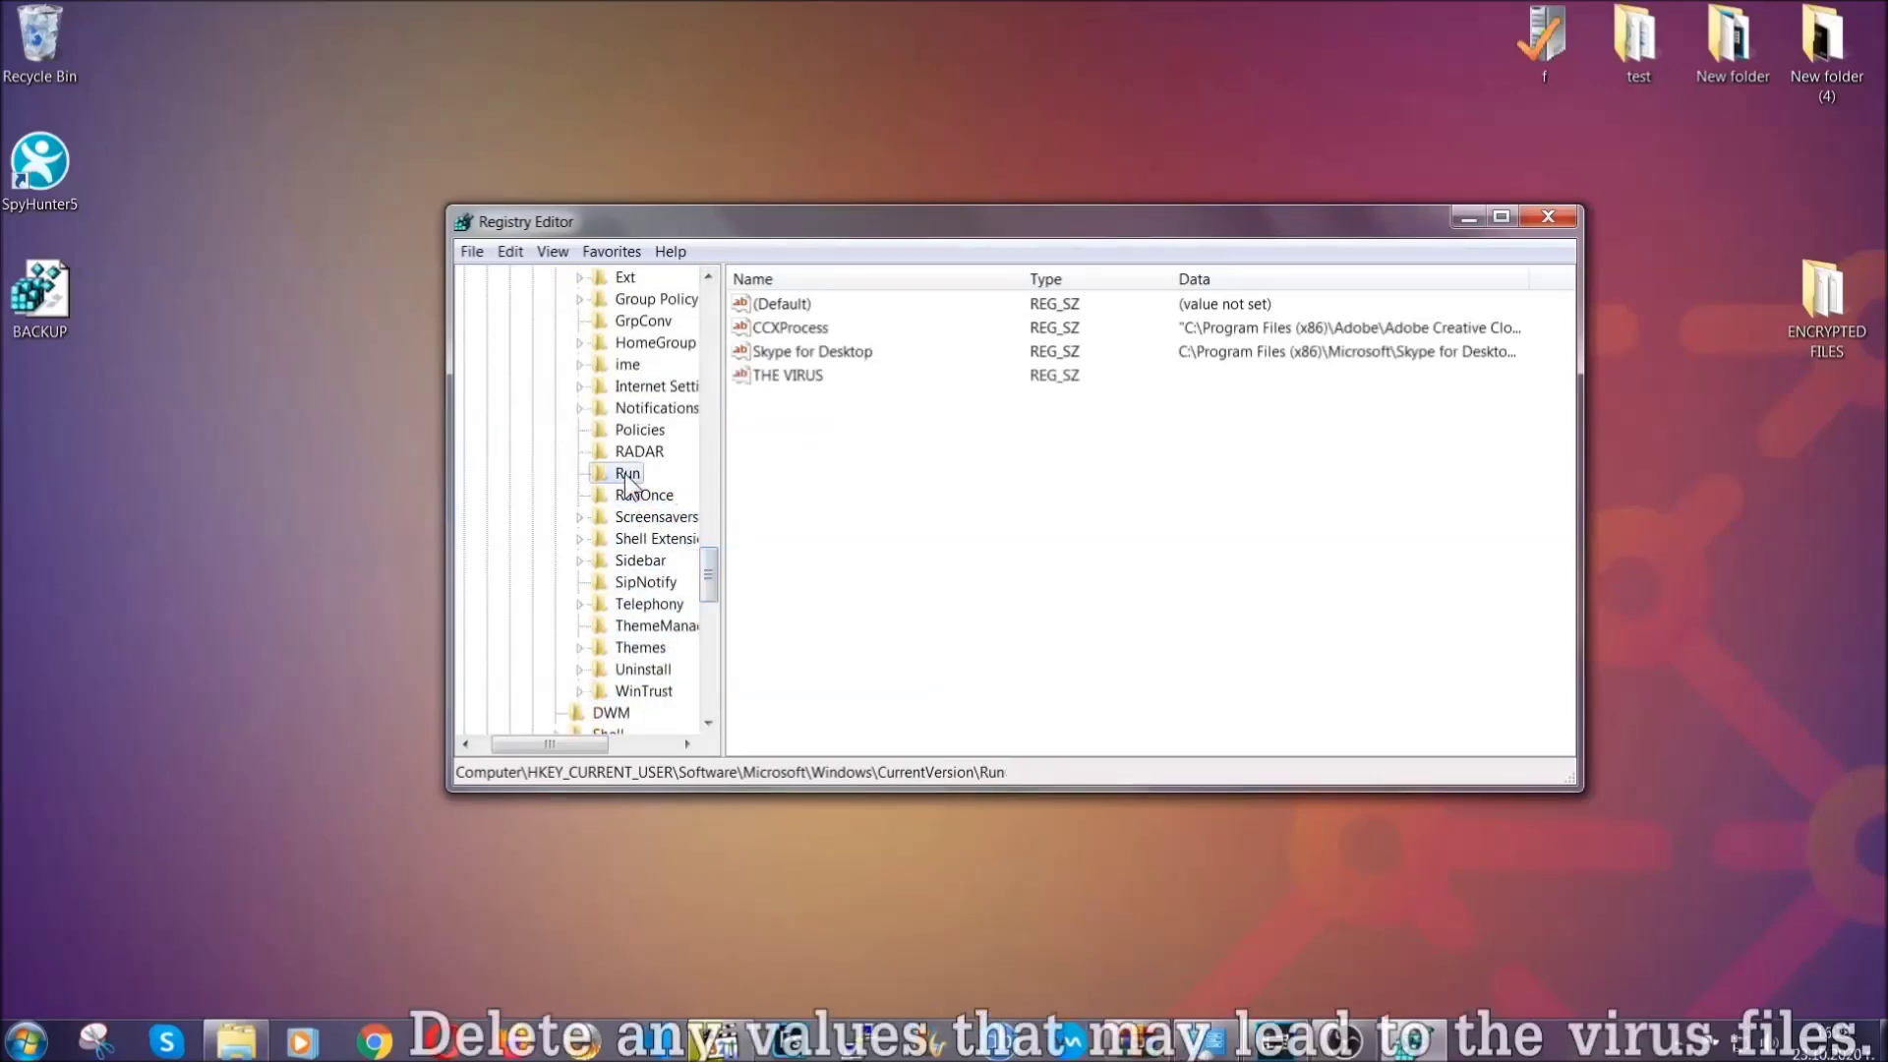
Delete the THE VIRUS value from the Run key and confirm the deletion
right_click(775, 380)
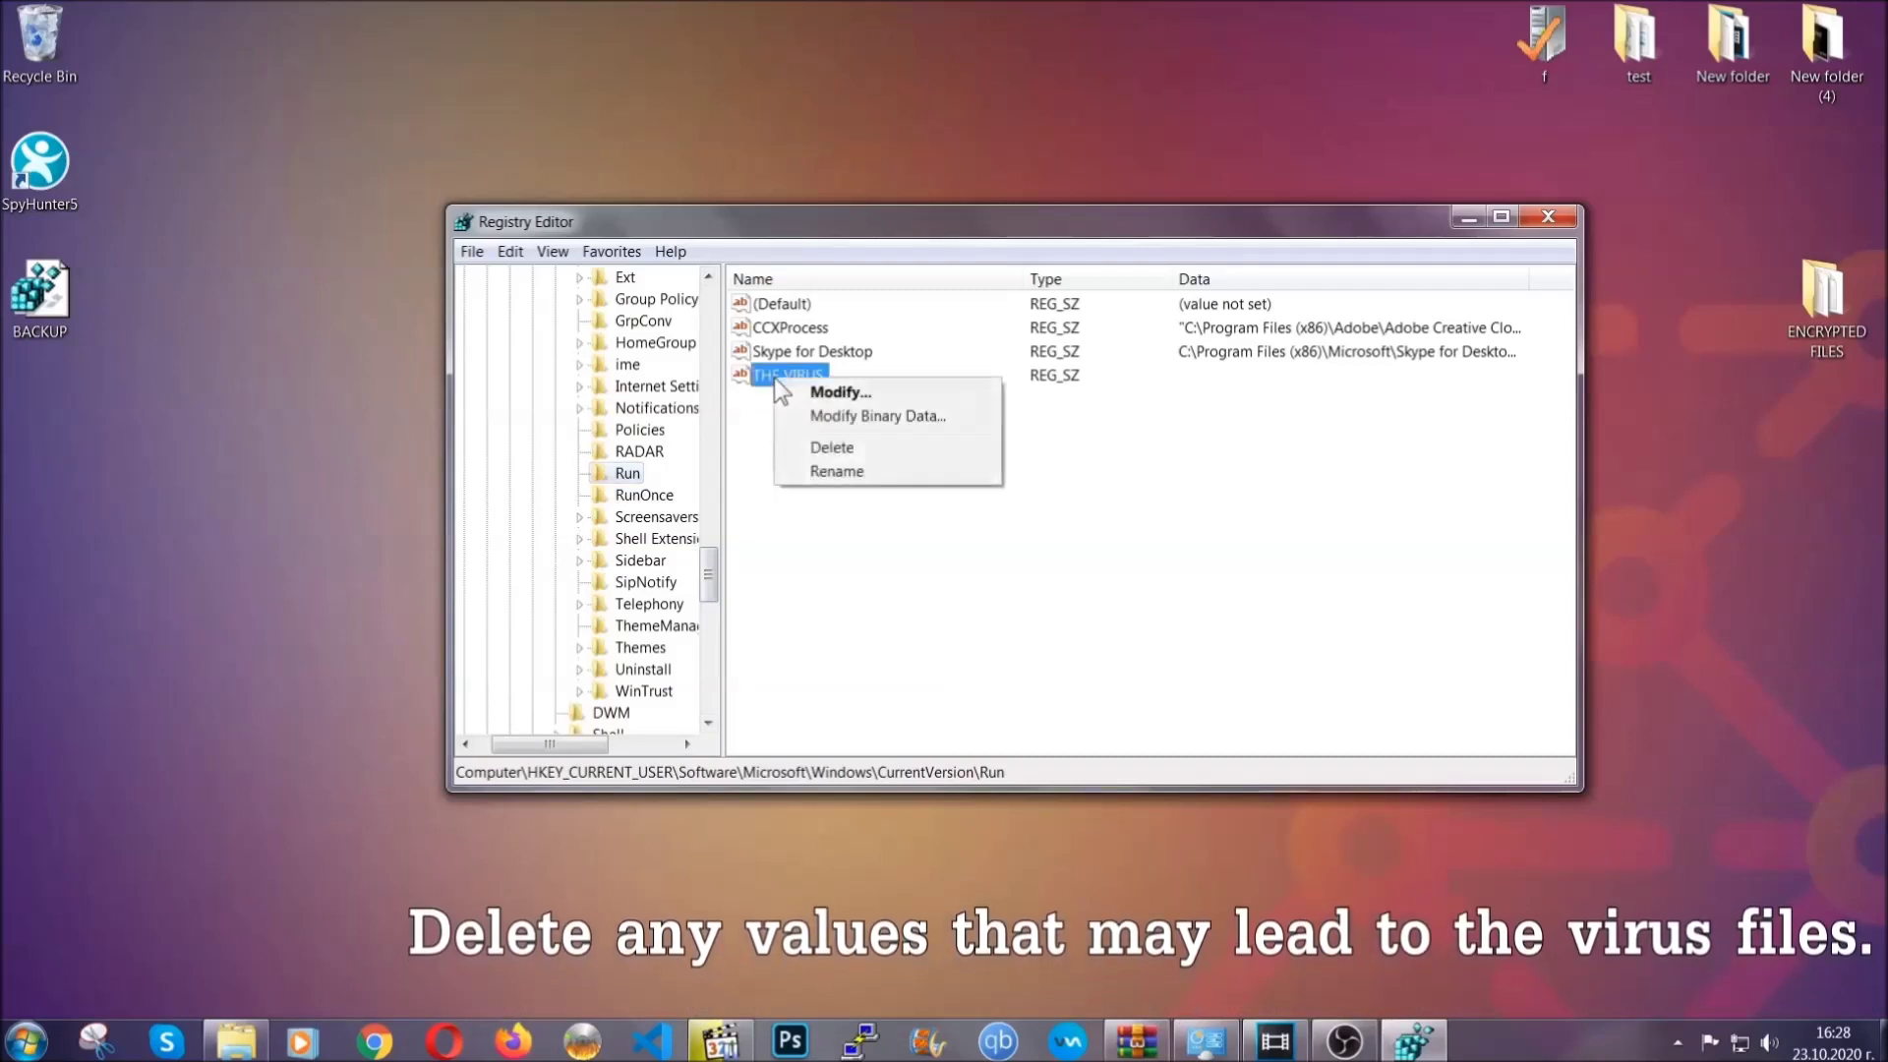
click(822, 450)
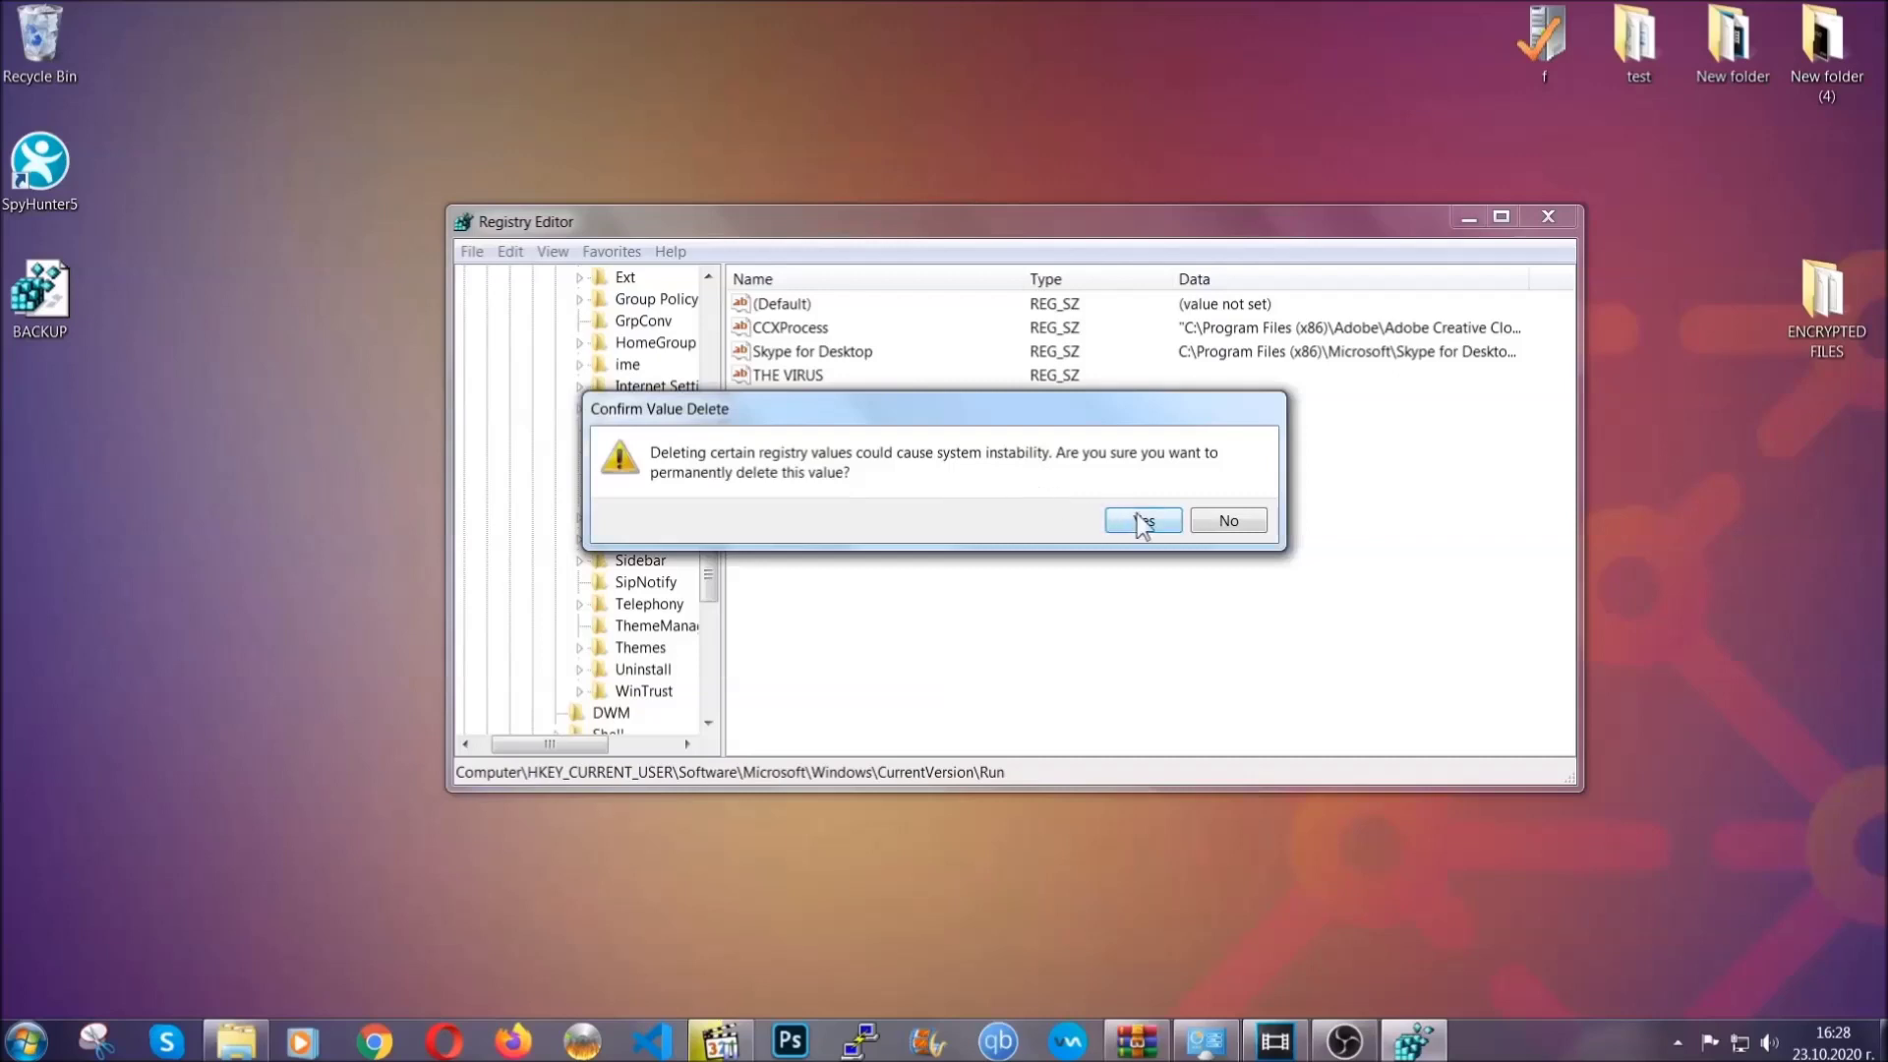
click(1142, 522)
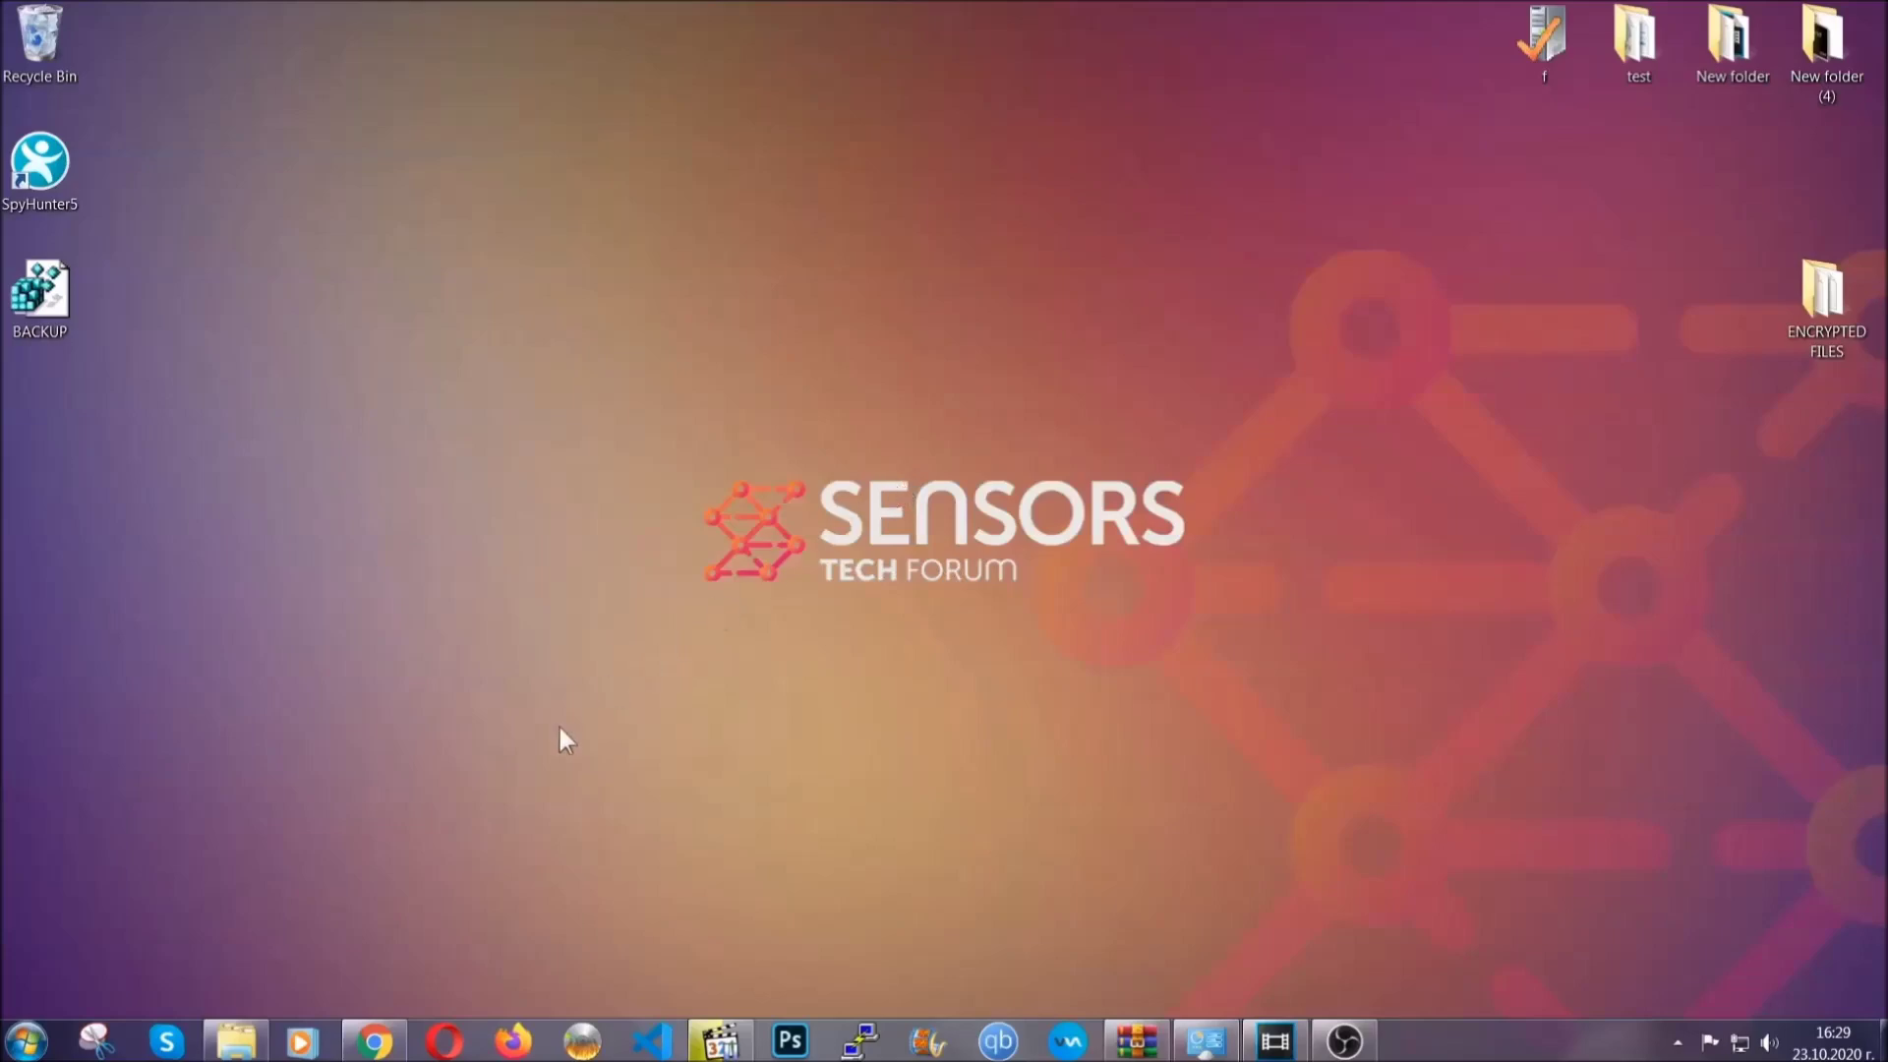
Bring the SensorsTechForum ransomware recovery article forward in Chrome and highlight its web address
click(374, 1042)
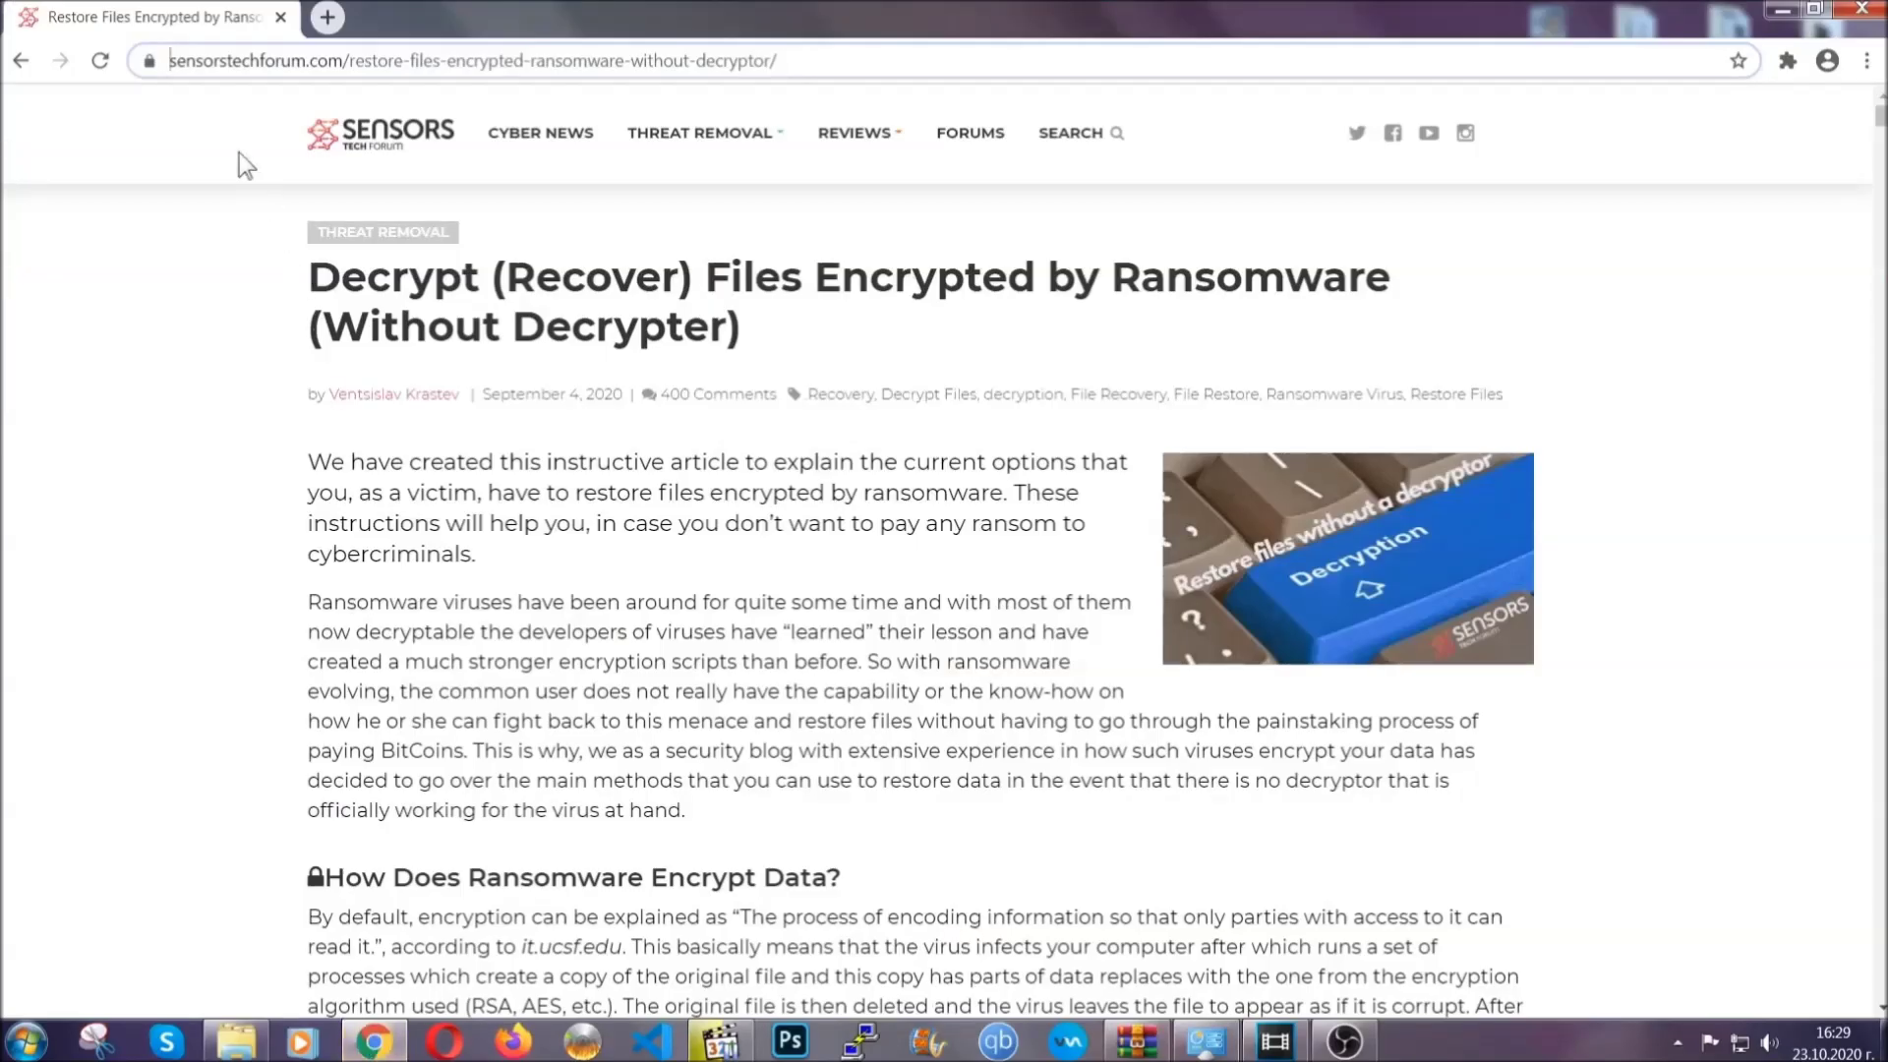
drag(171, 60, 851, 70)
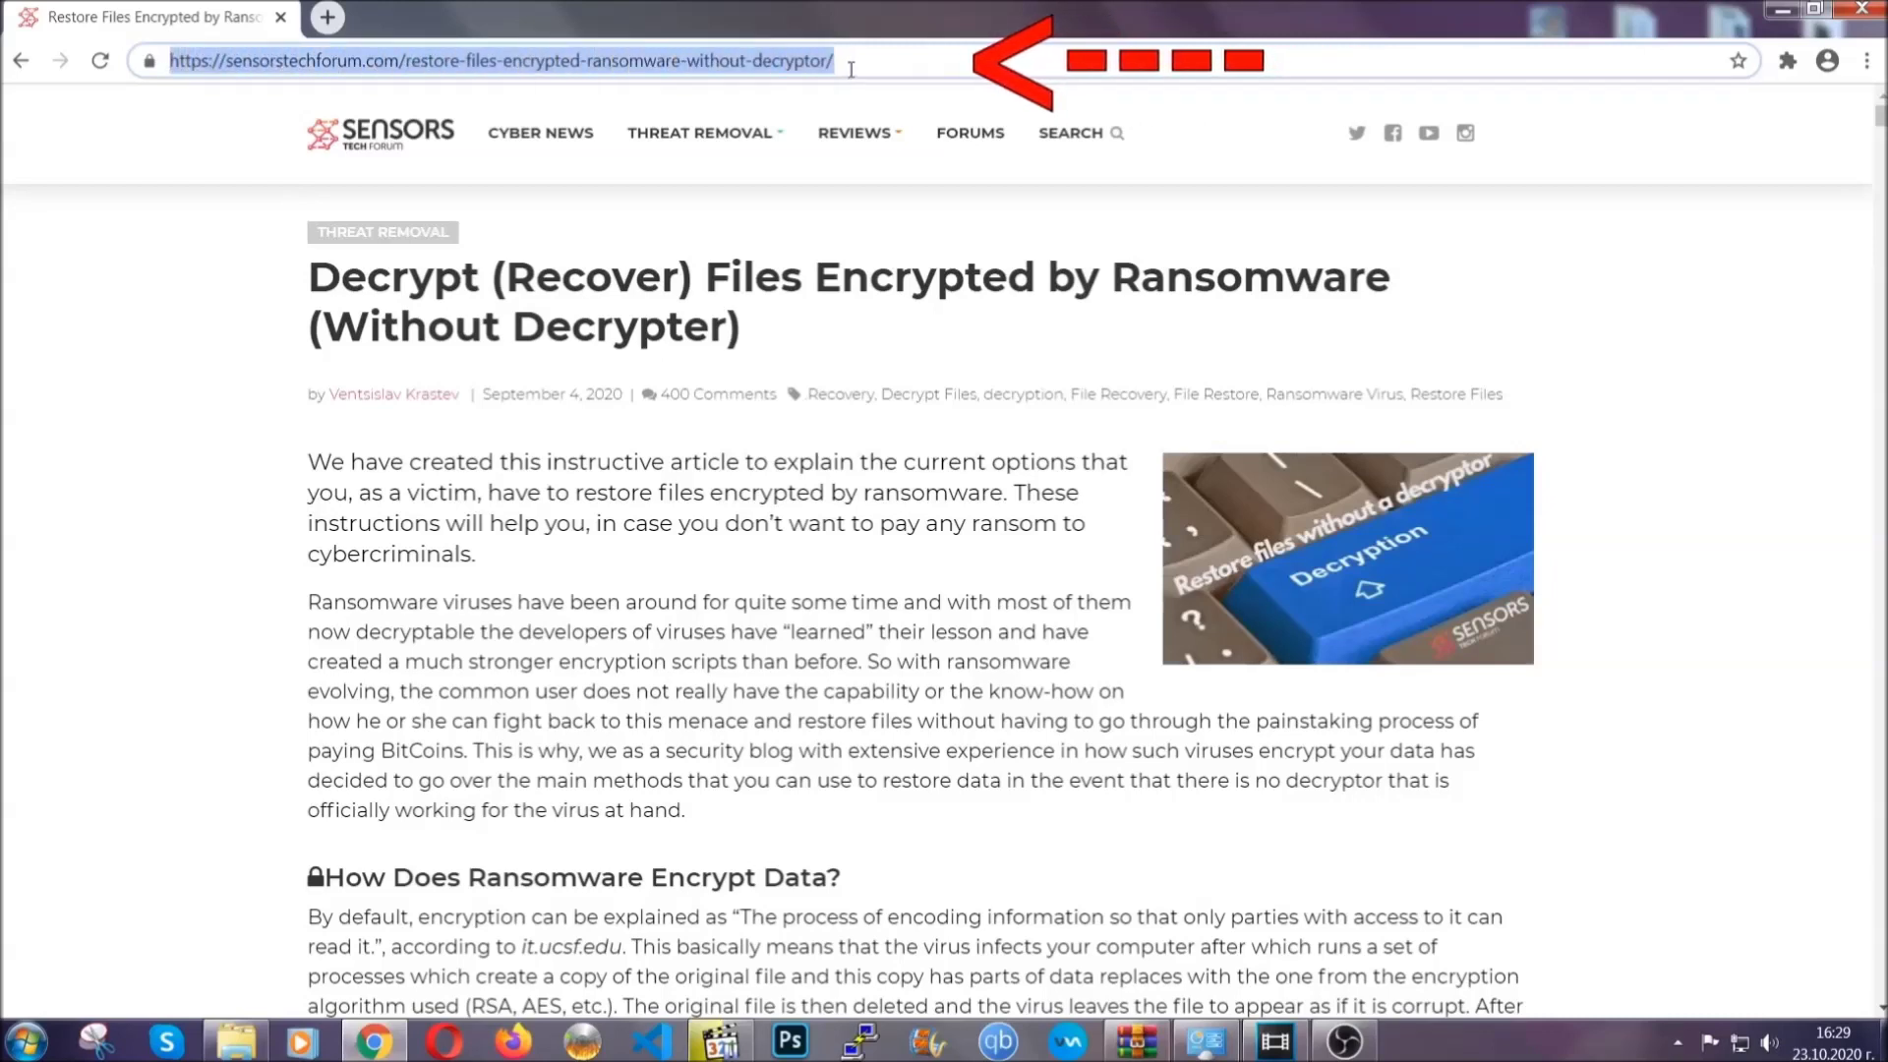
mouse_move(853, 192)
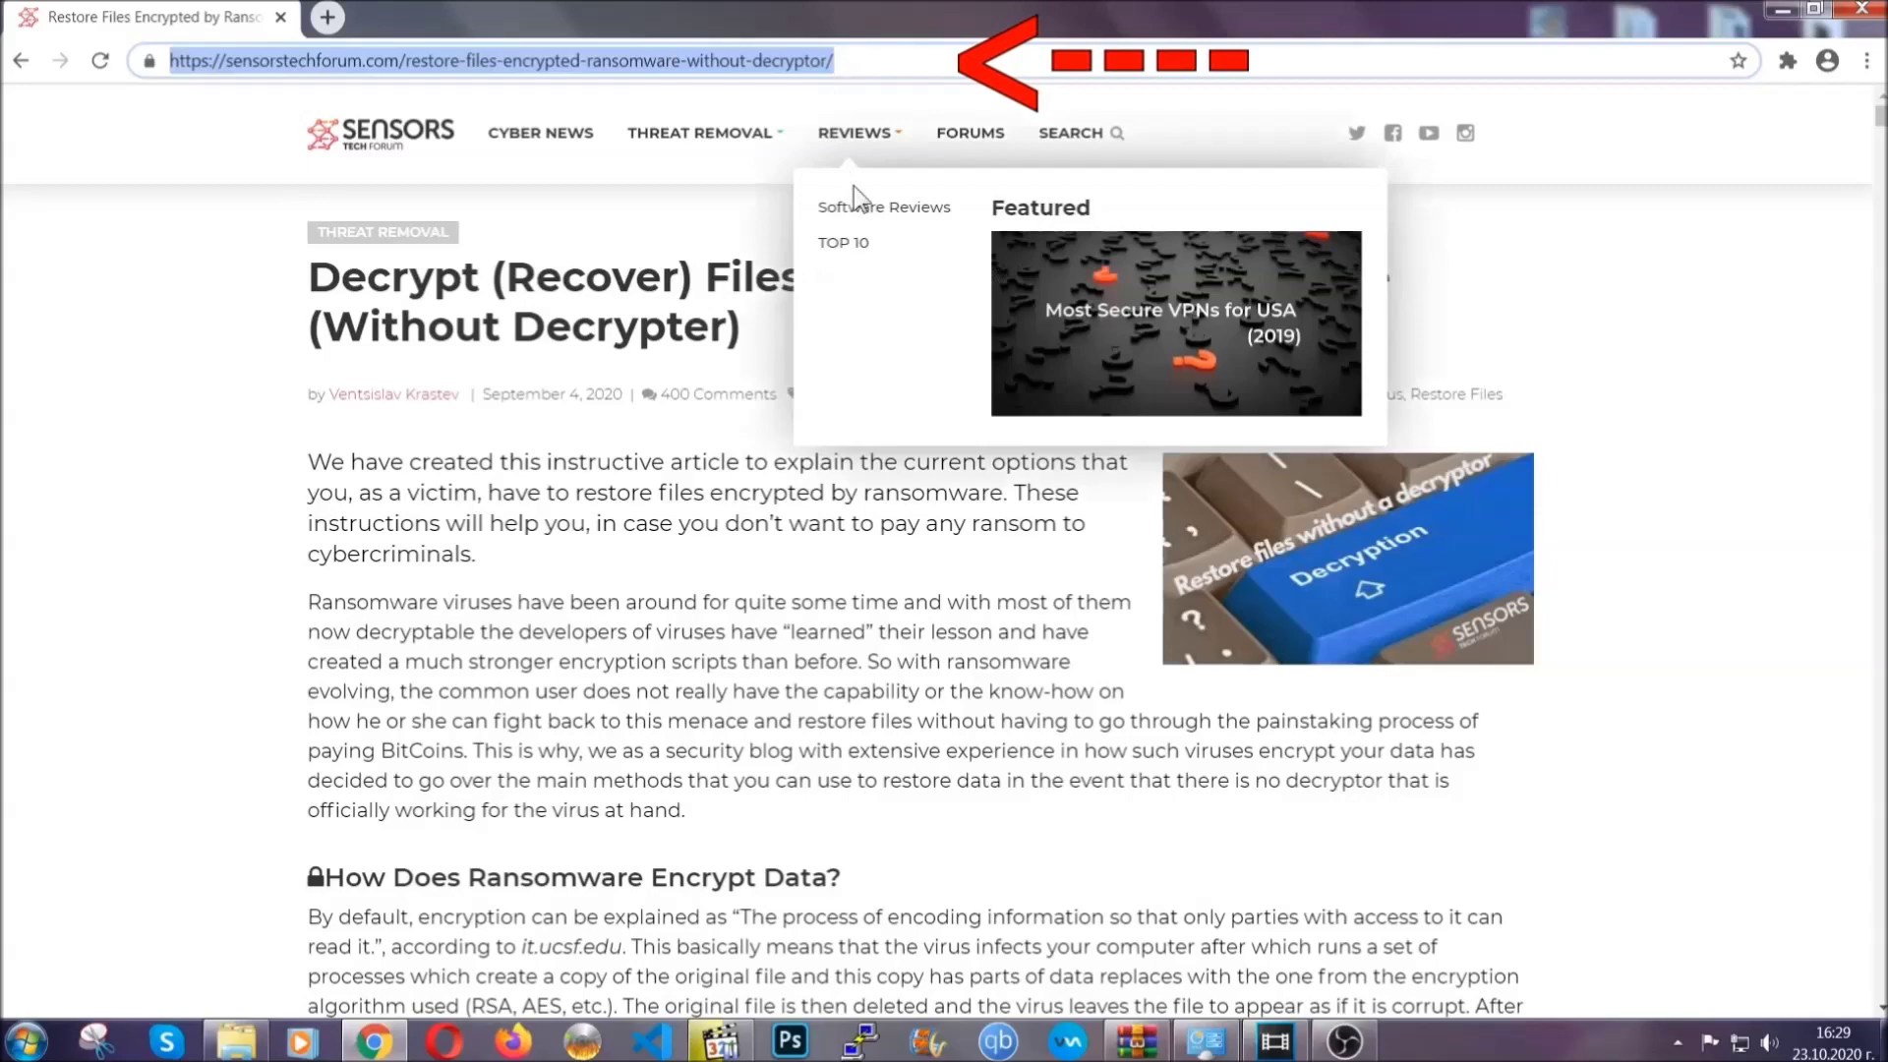
Scroll to the method list and expand Method 2, Restore Data via Windows Backup
scroll(970, 537, down, 5)
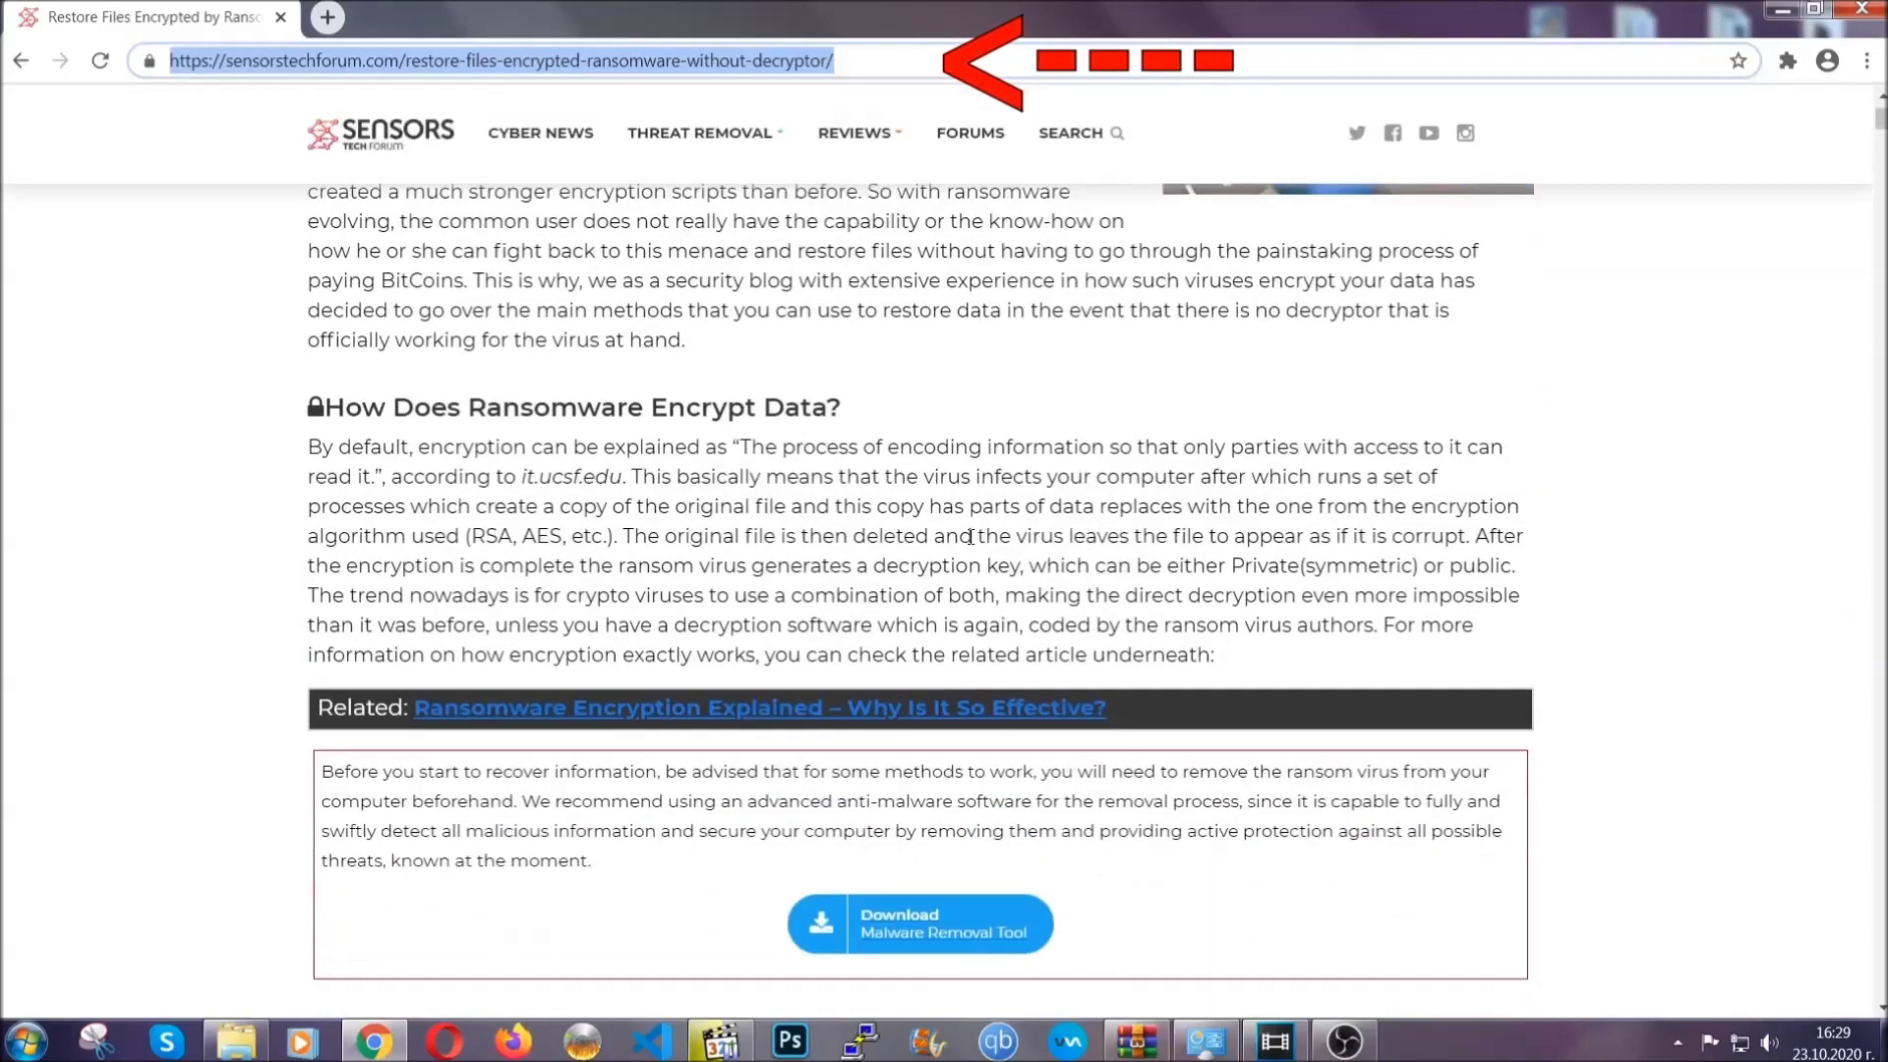
scroll(970, 536, down, 6)
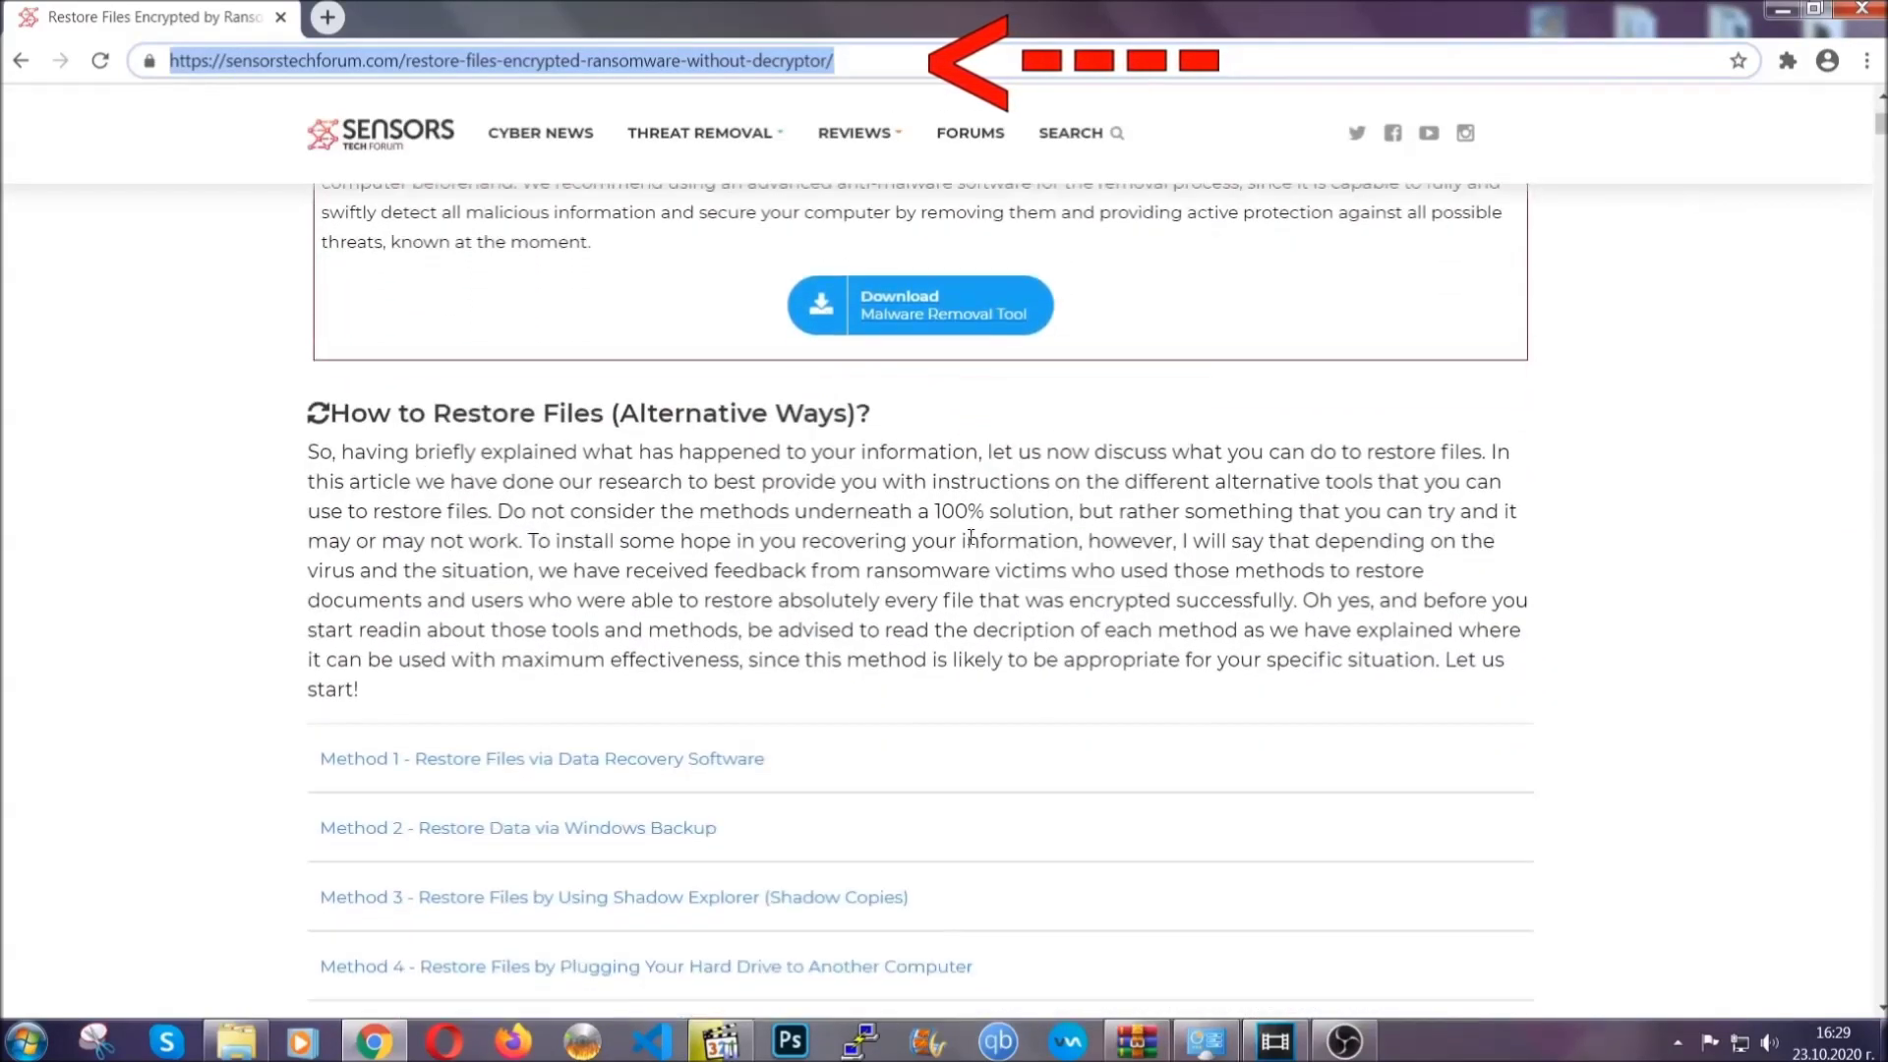
scroll(970, 537, down, 1)
scroll(973, 541, down, 2)
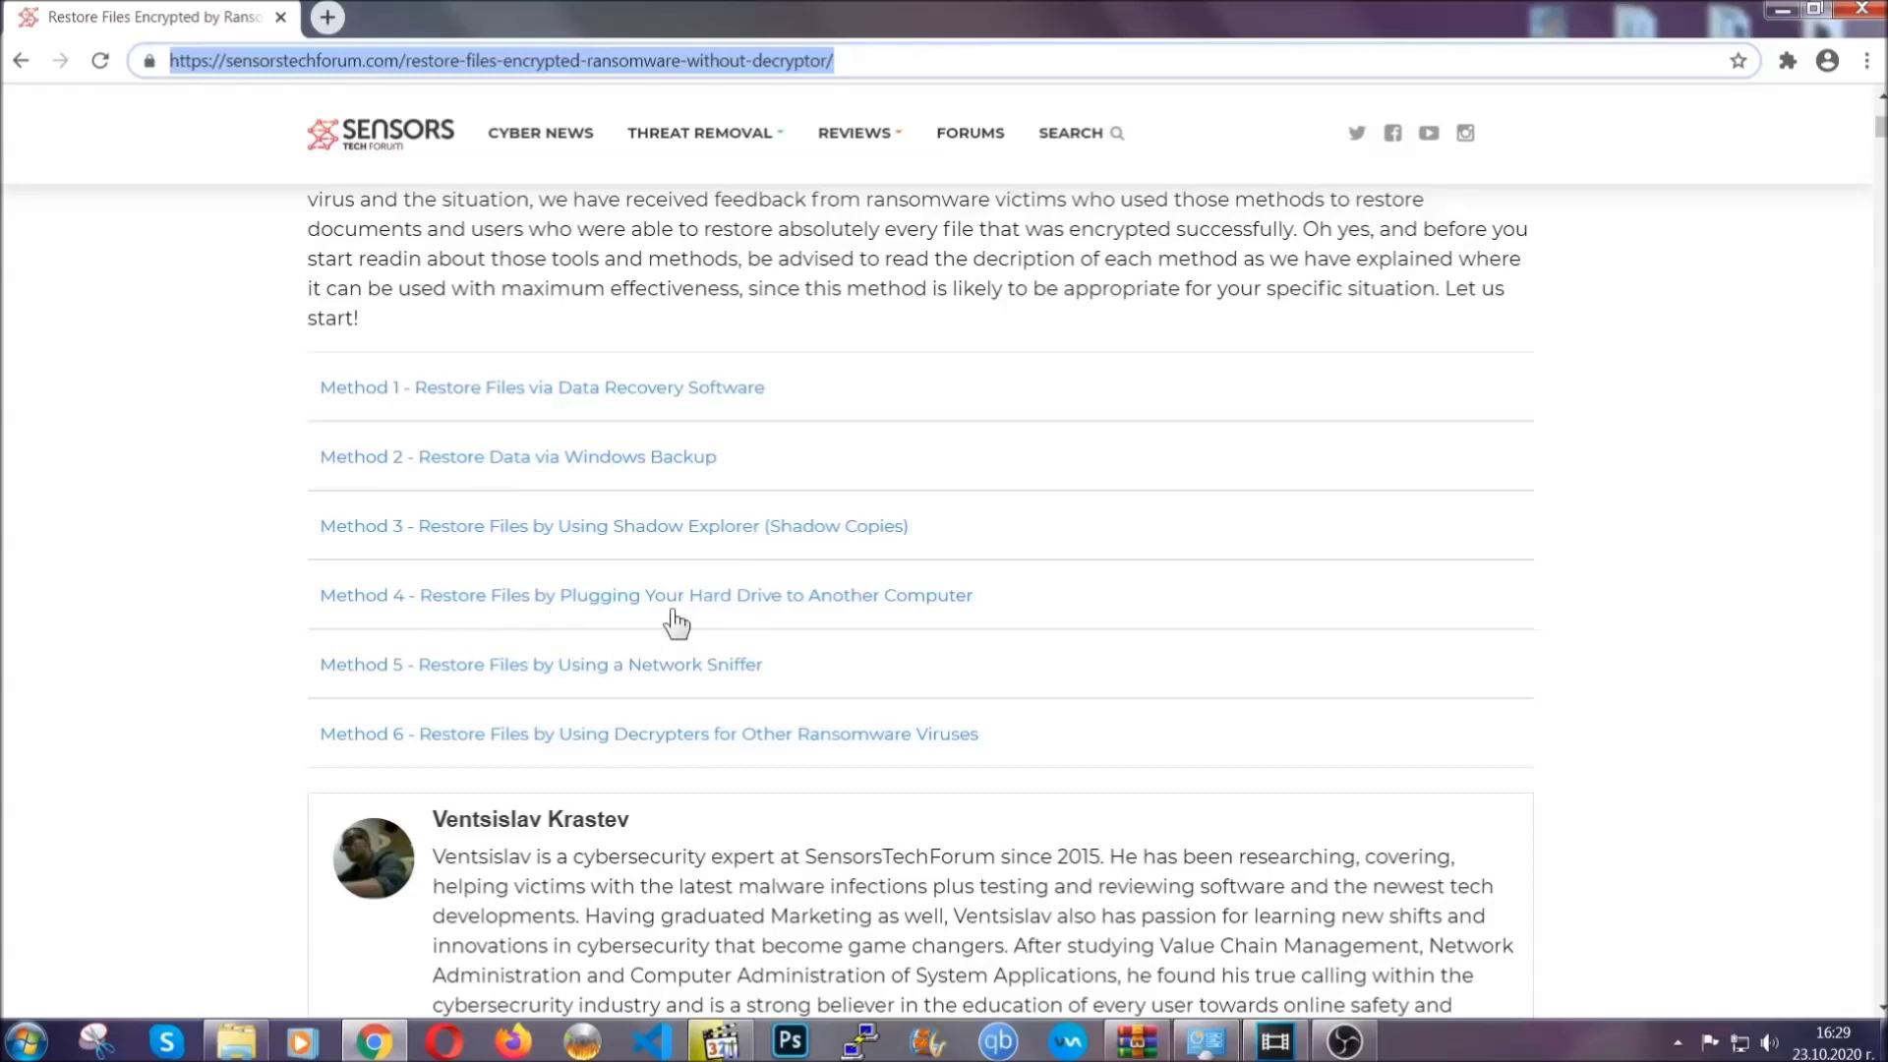
click(588, 455)
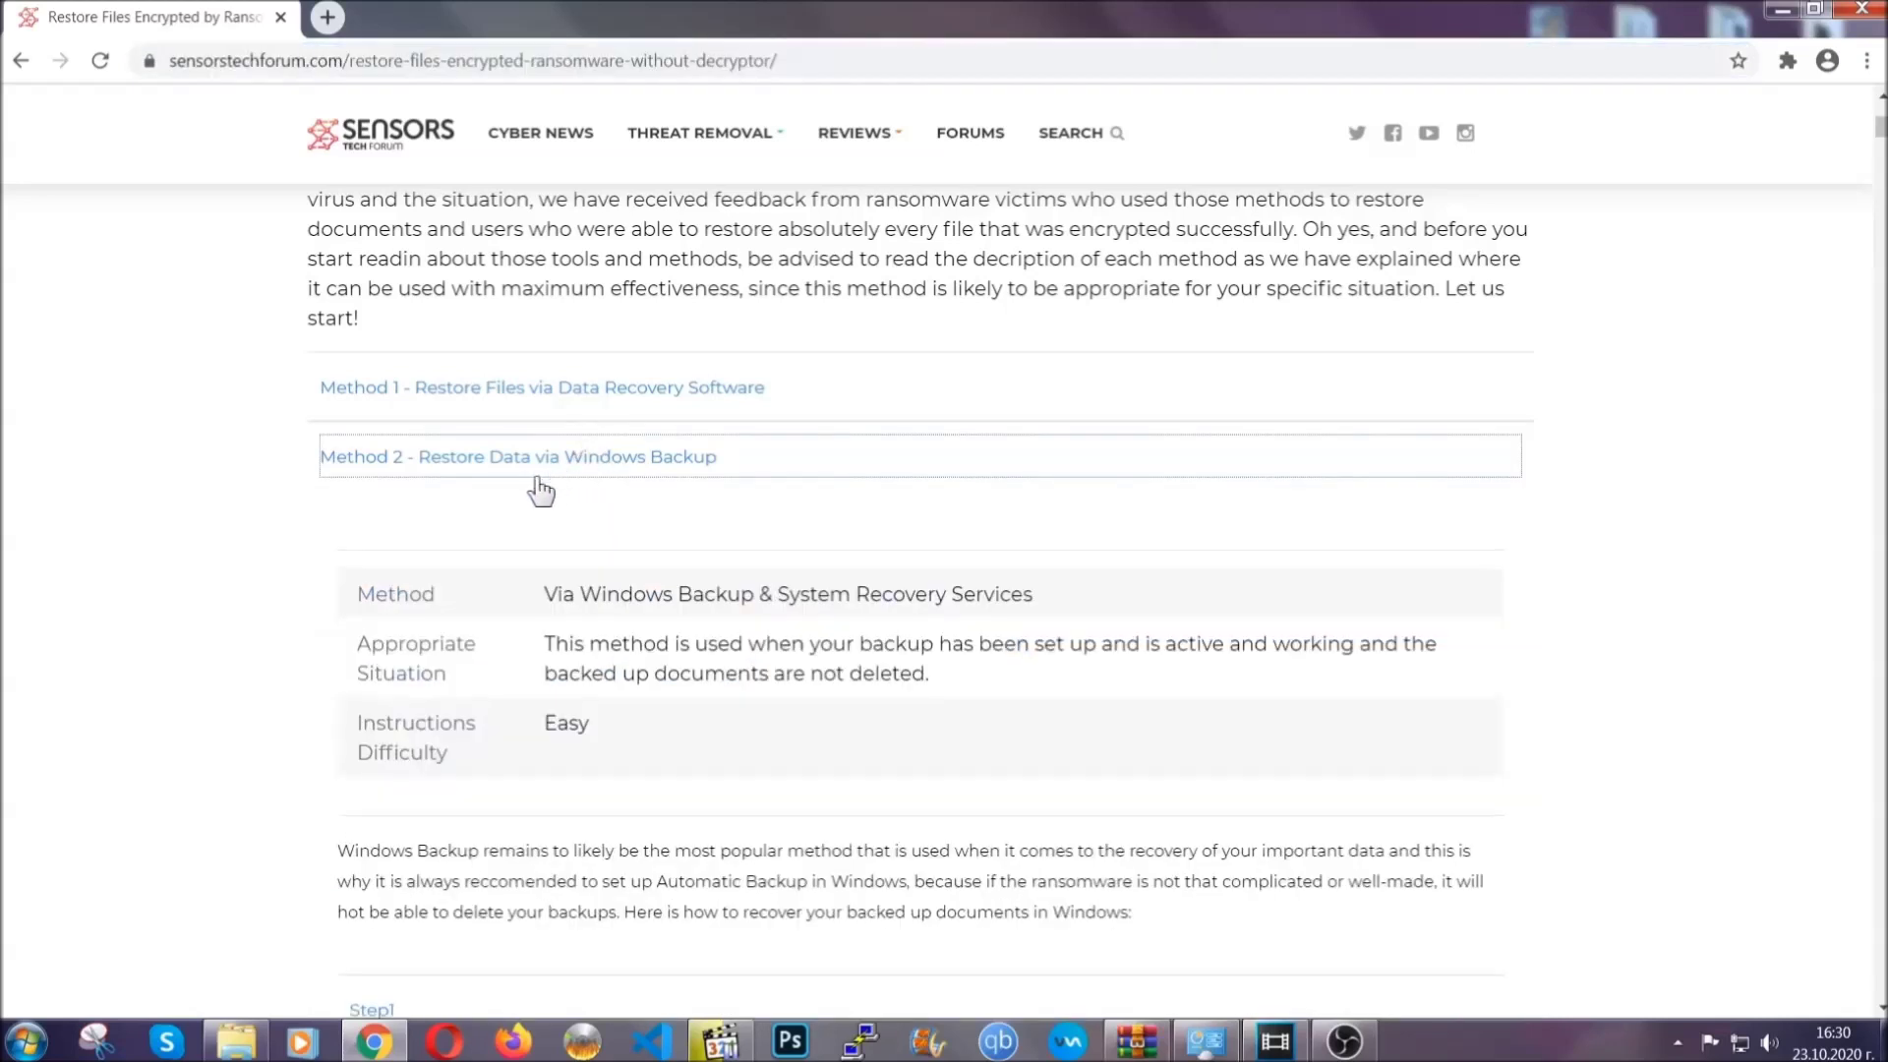
Expand the Step1, Step2 and Step3 instructions of the Windows Backup method
drag(563, 563, 664, 734)
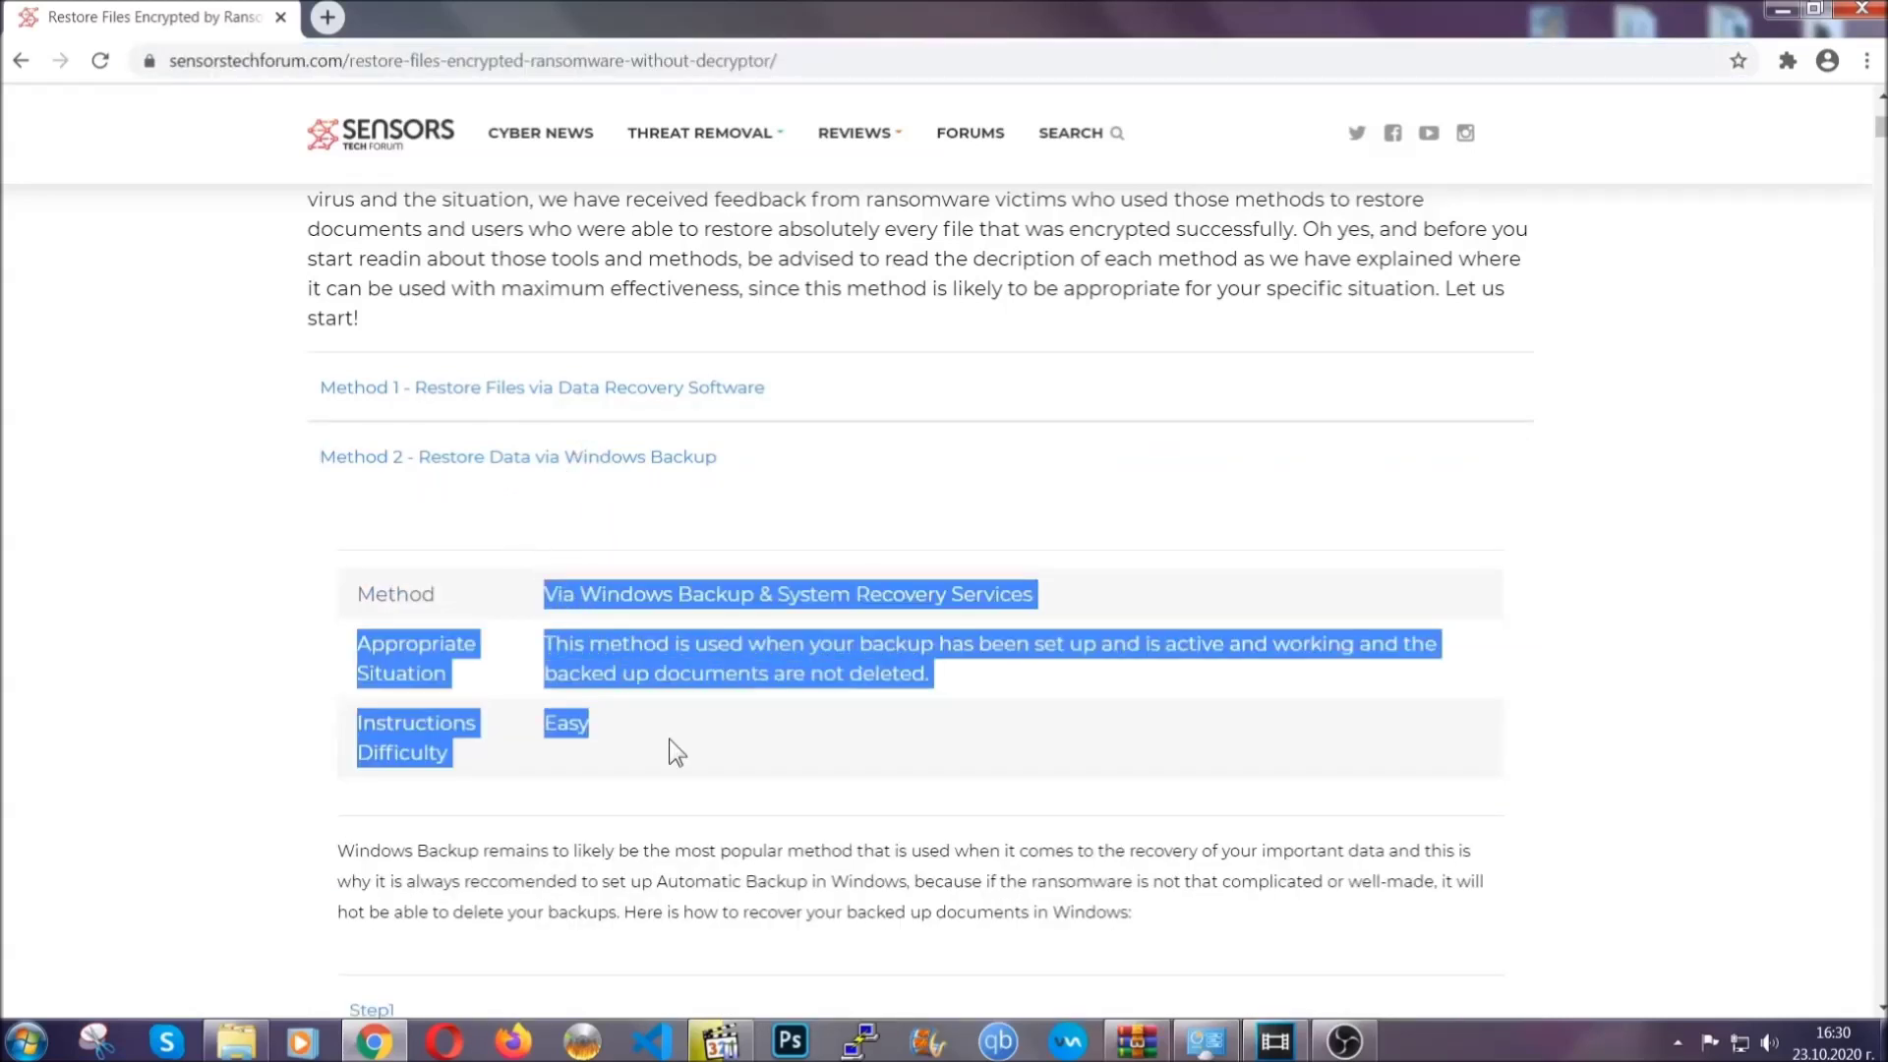
click(669, 739)
scroll(674, 733, down, 4)
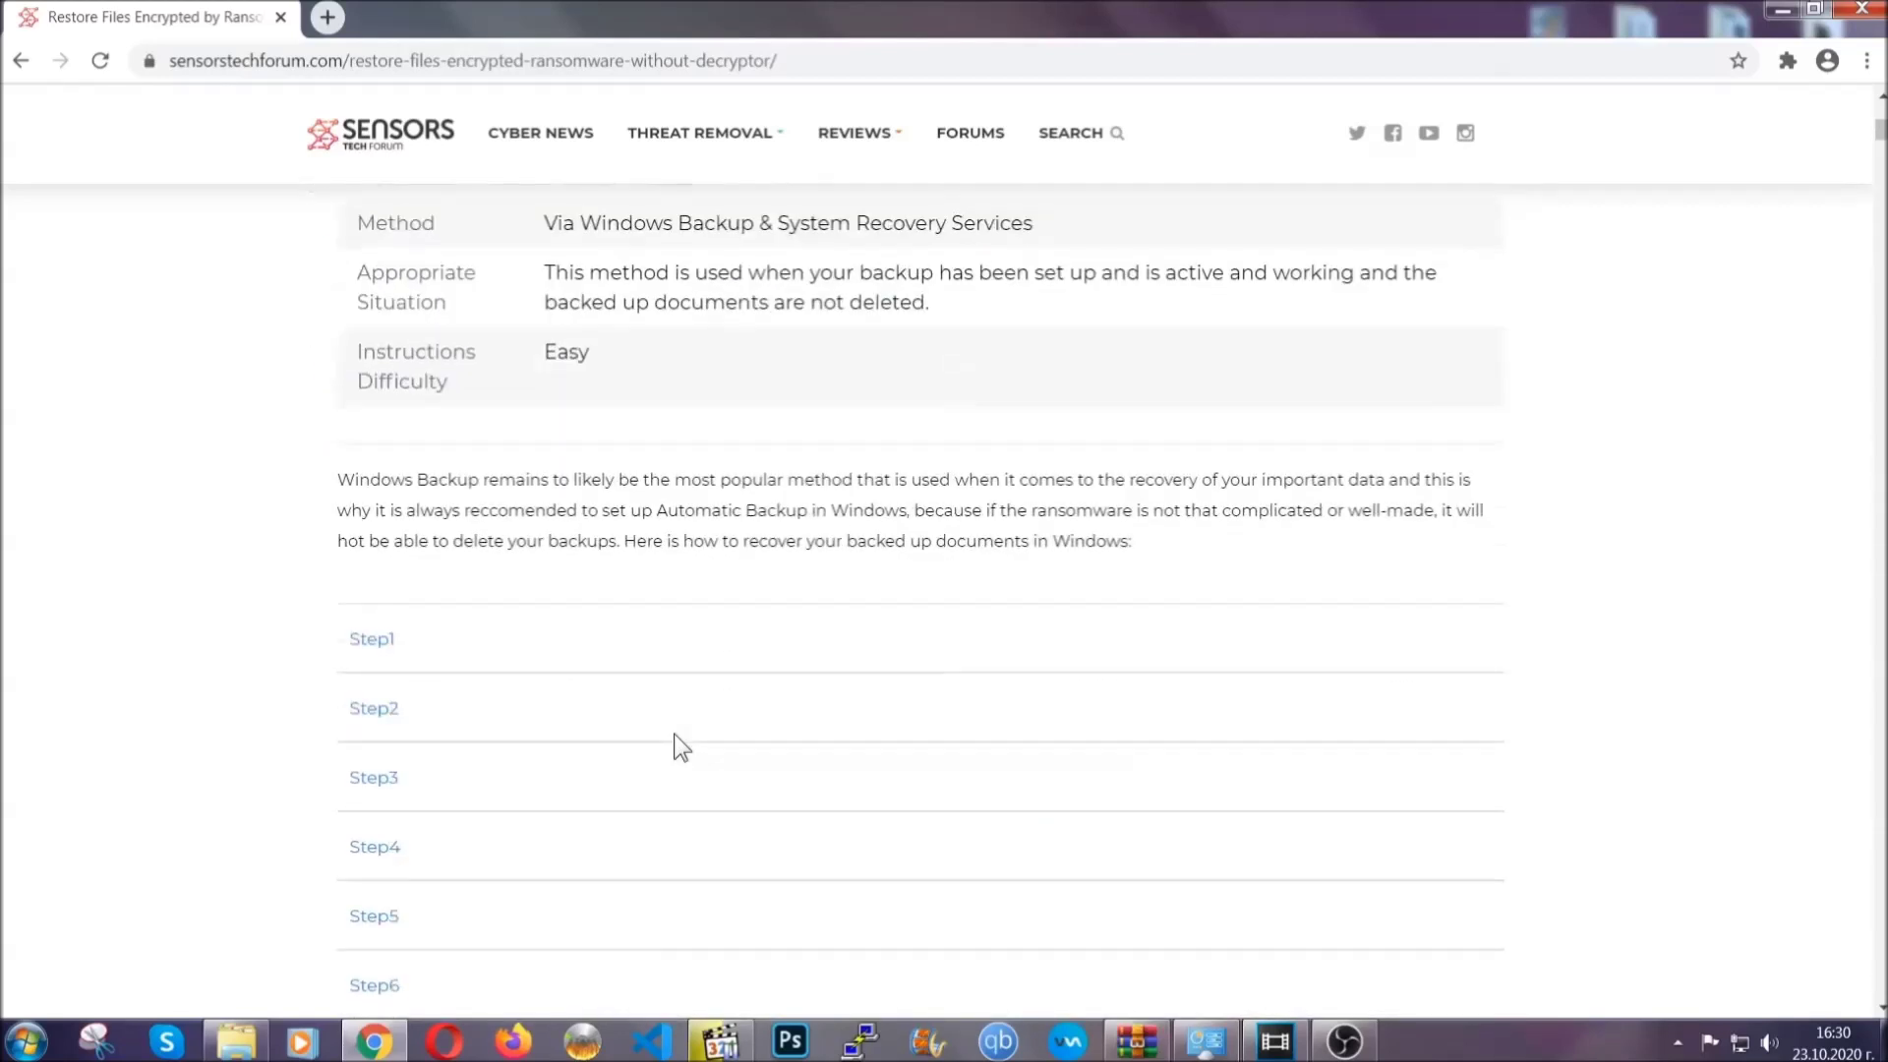
scroll(674, 733, down, 1)
click(391, 516)
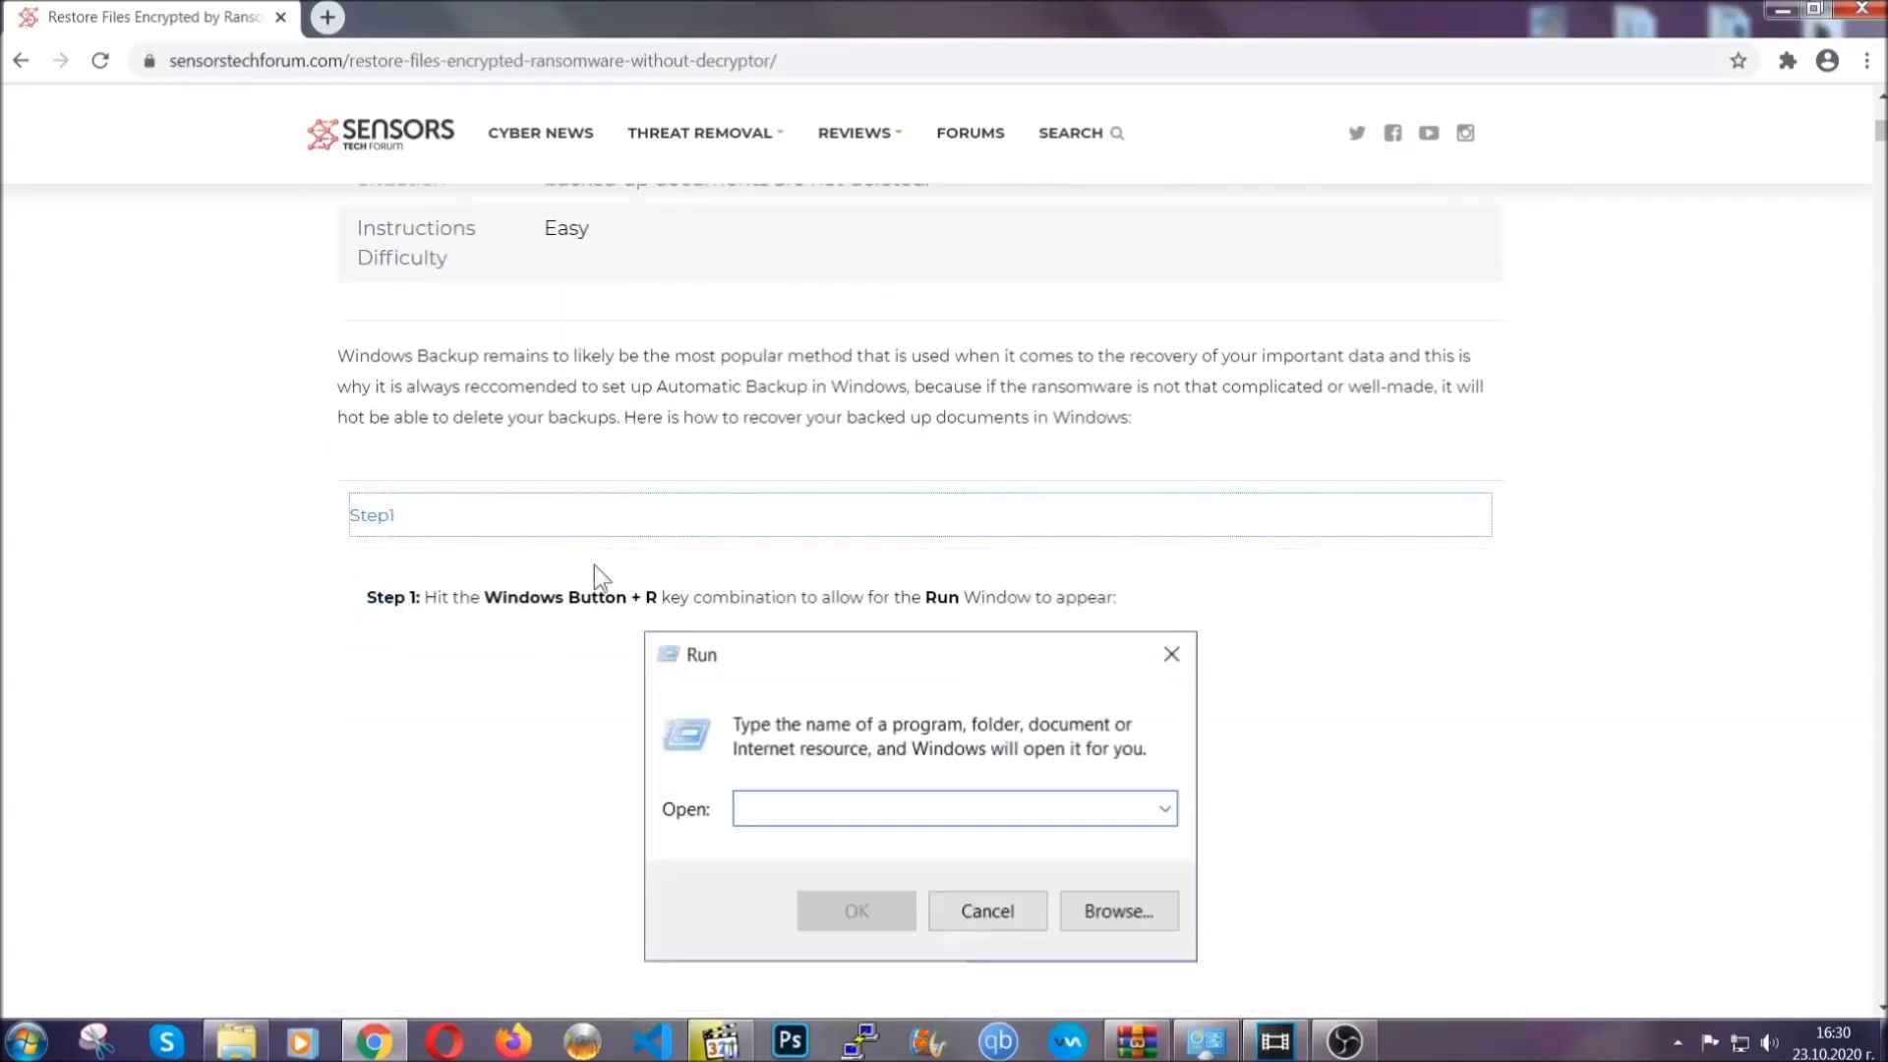
scroll(885, 612, down, 5)
click(442, 612)
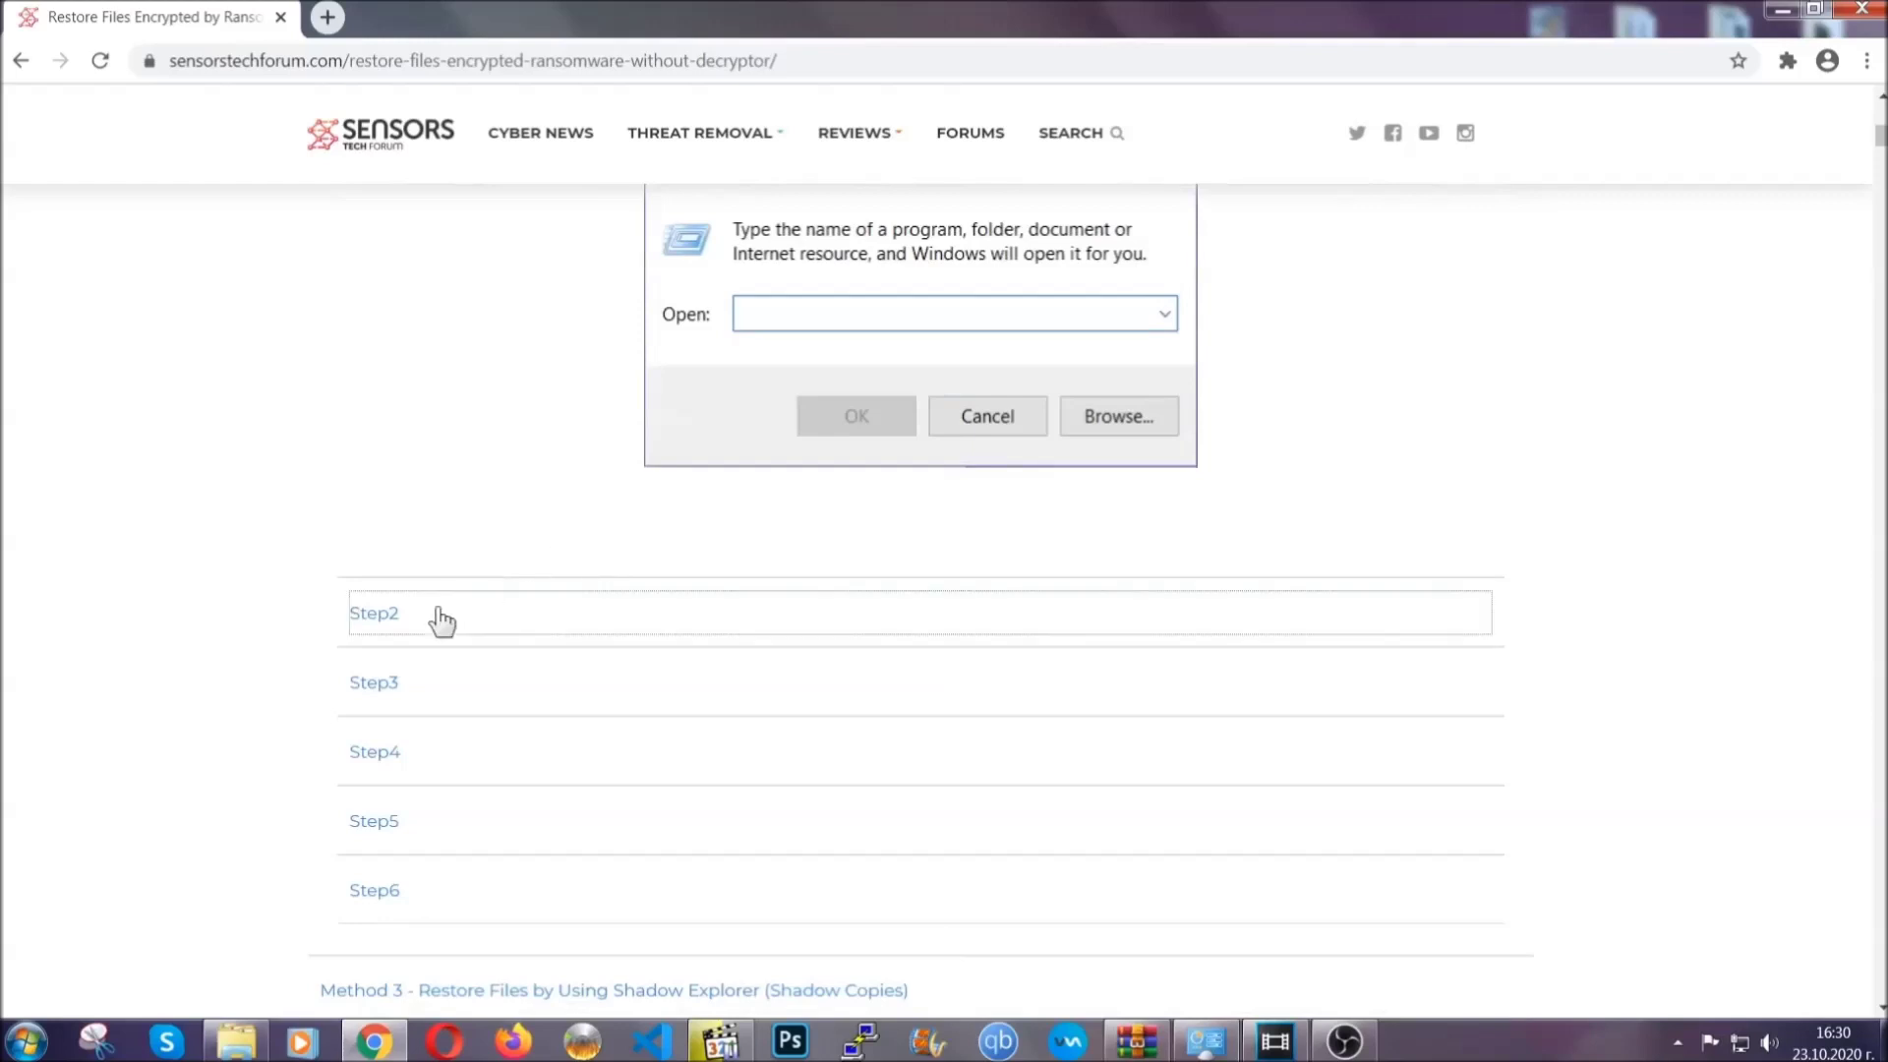
scroll(784, 624, down, 5)
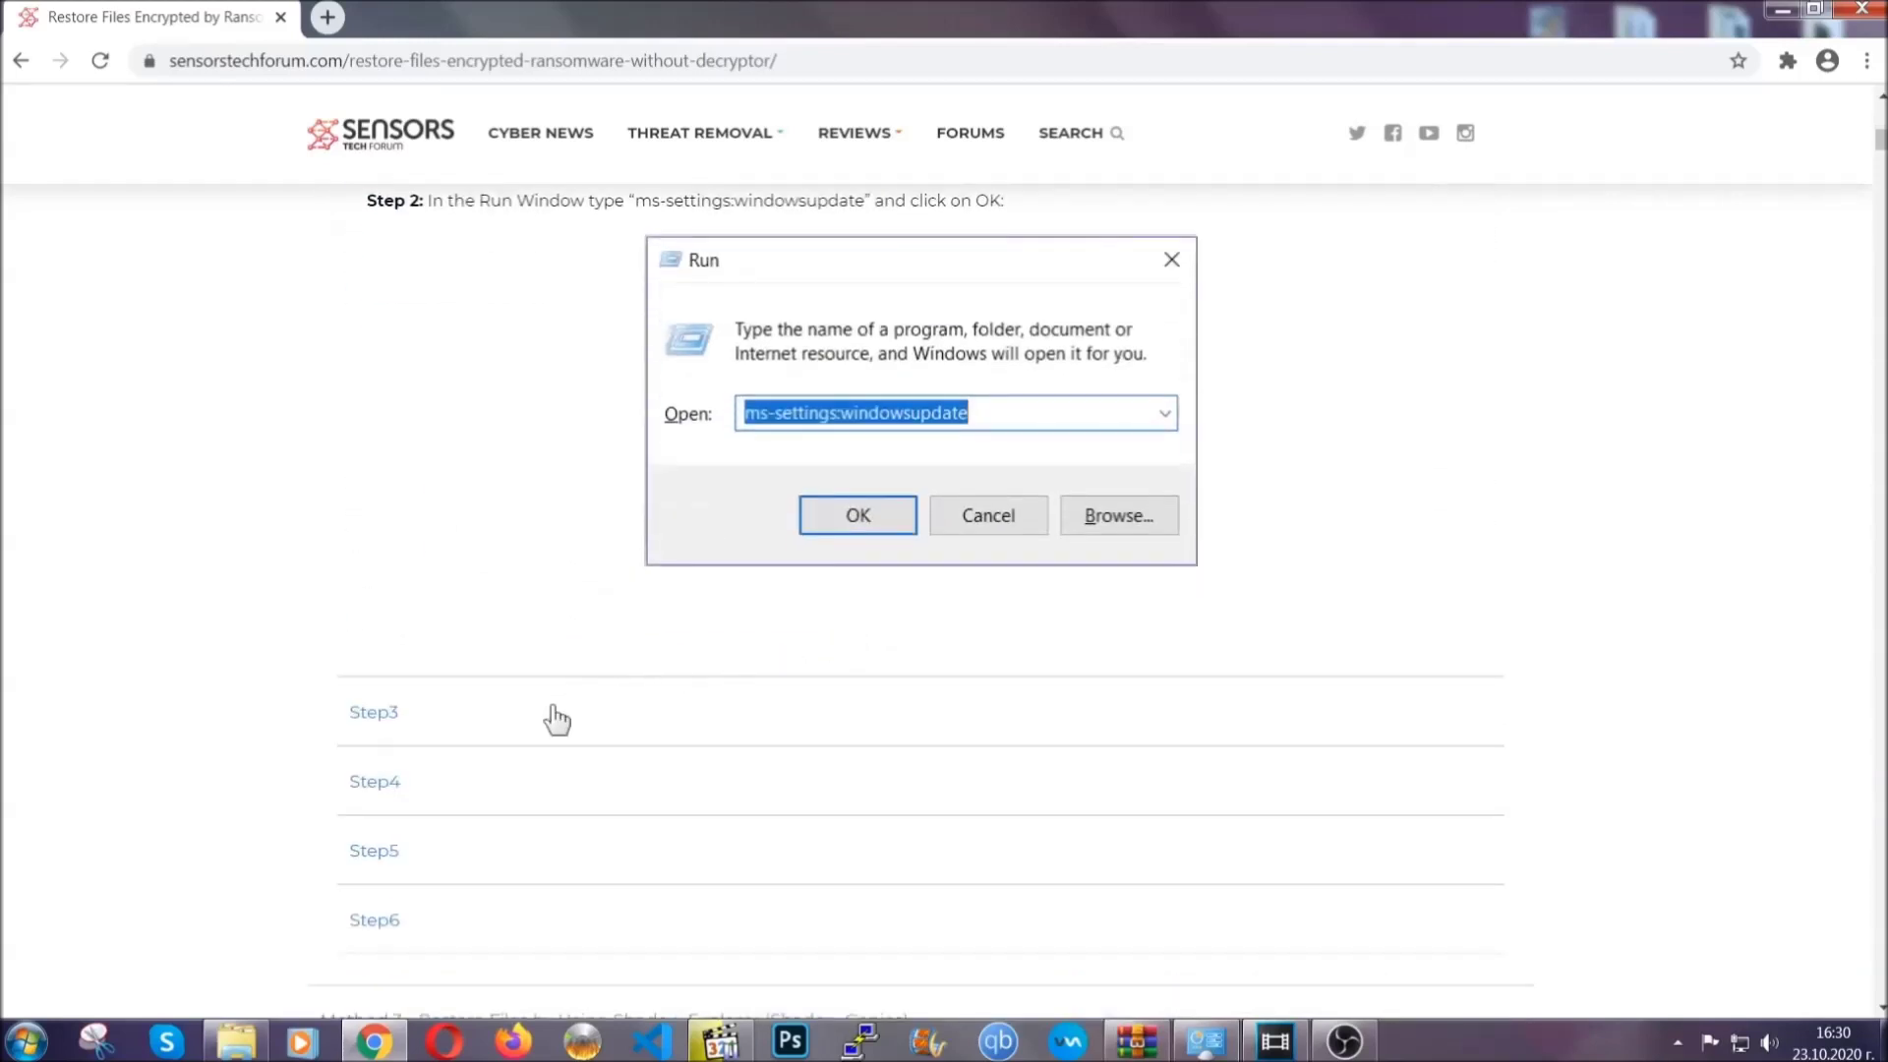
click(557, 717)
Read through the expanded steps, scroll back up, and minimize Chrome to reveal the desktop
scroll(835, 675, down, 4)
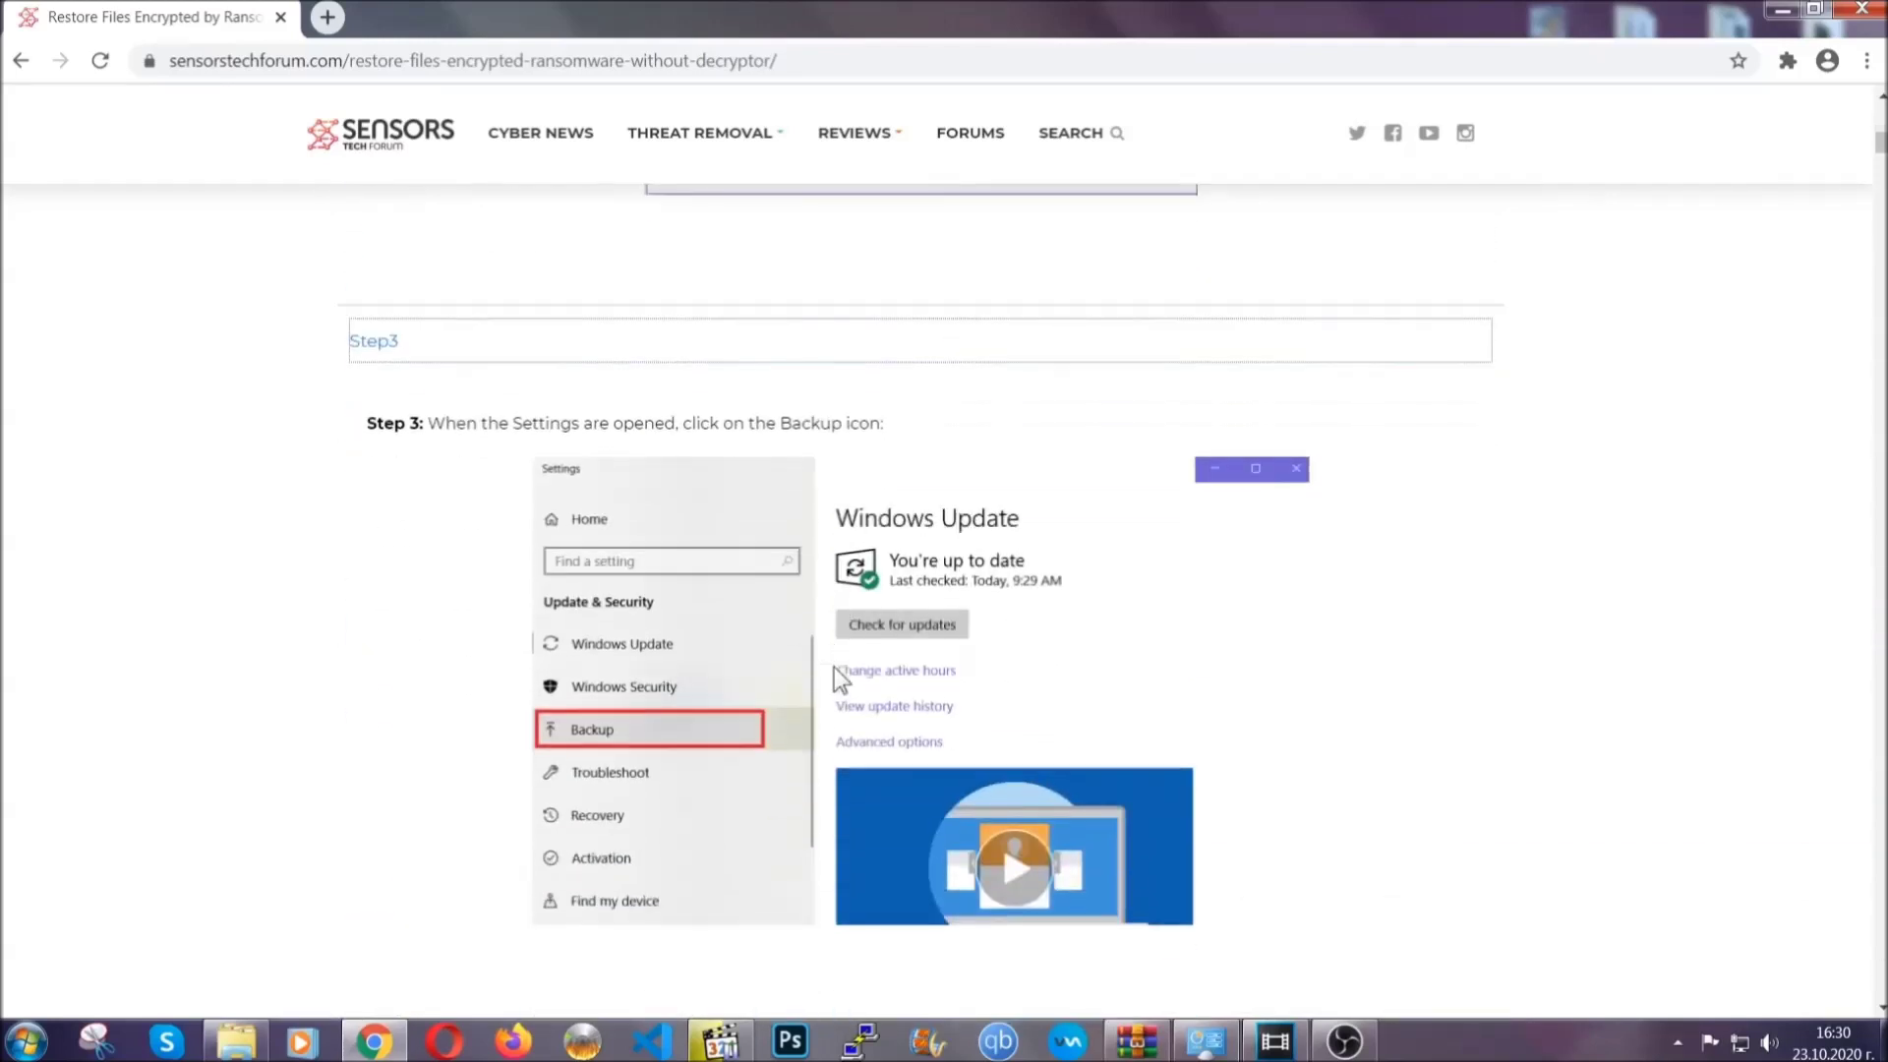
scroll(834, 668, down, 3)
scroll(829, 673, down, 2)
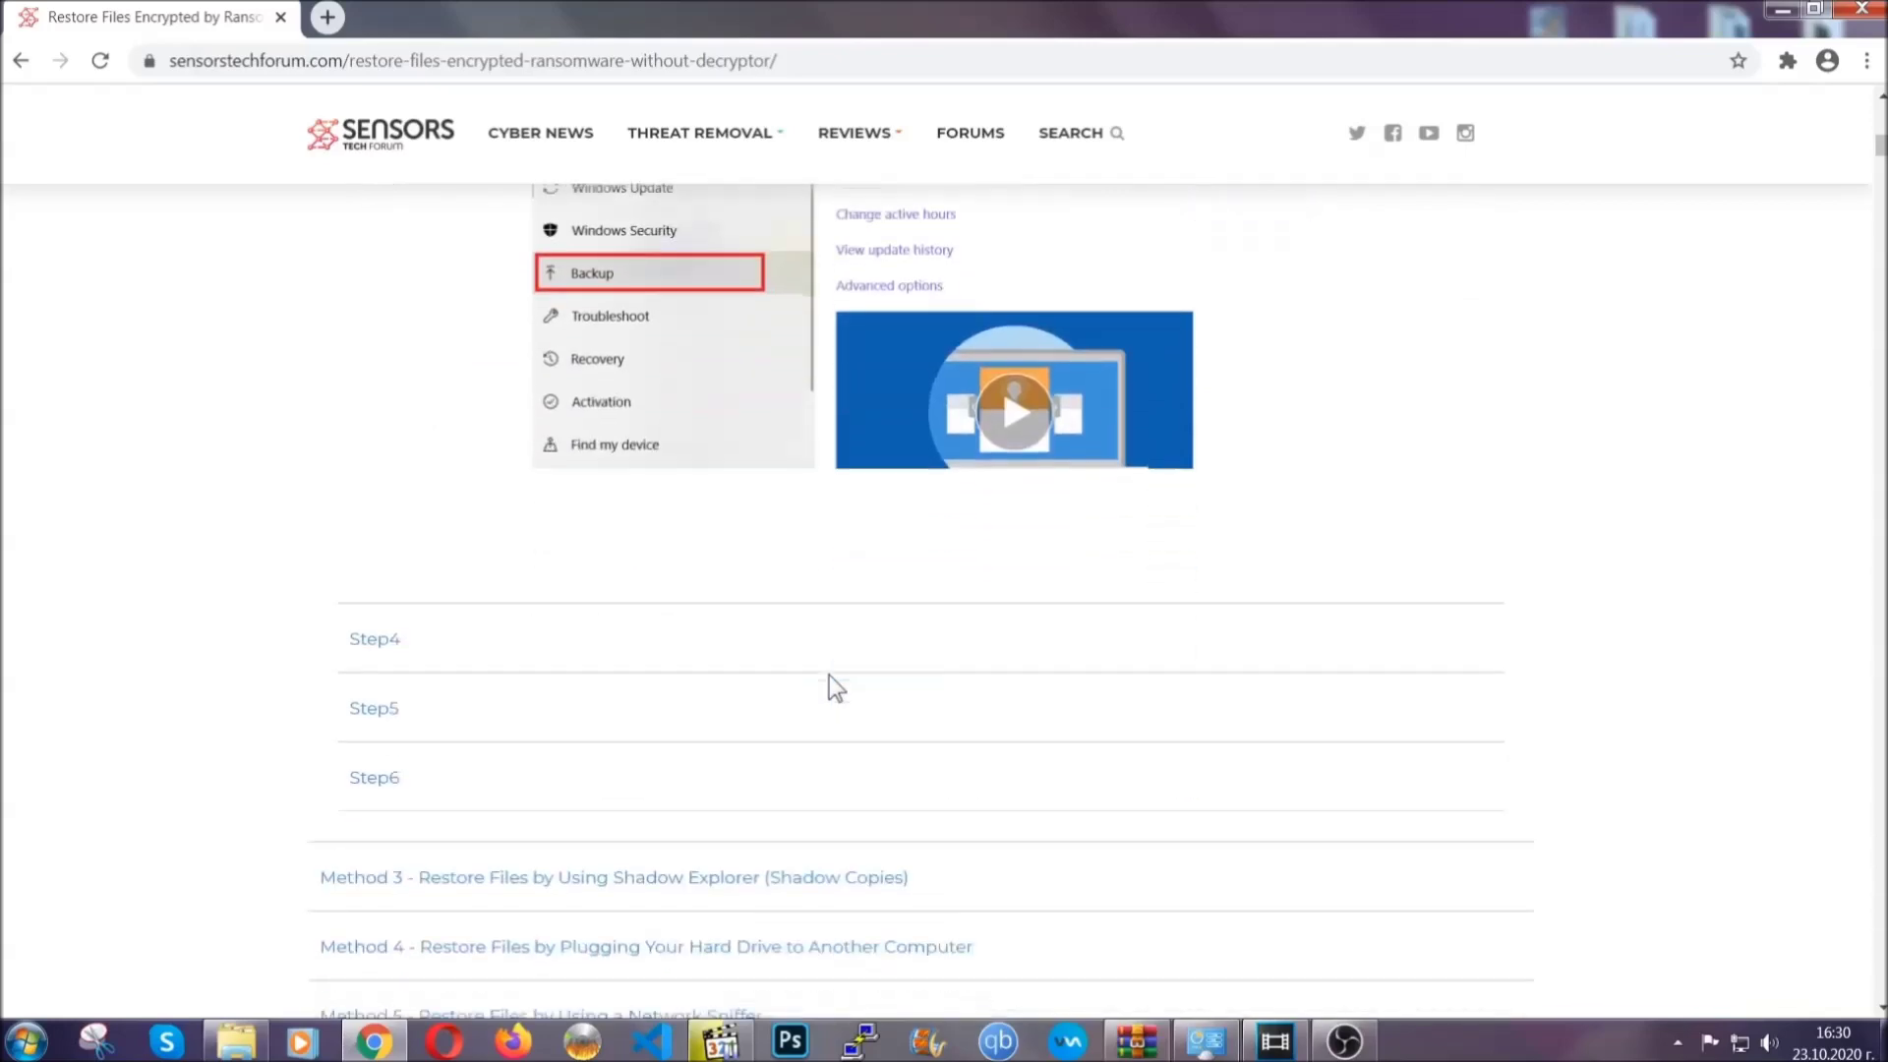
scroll(829, 674, down, 8)
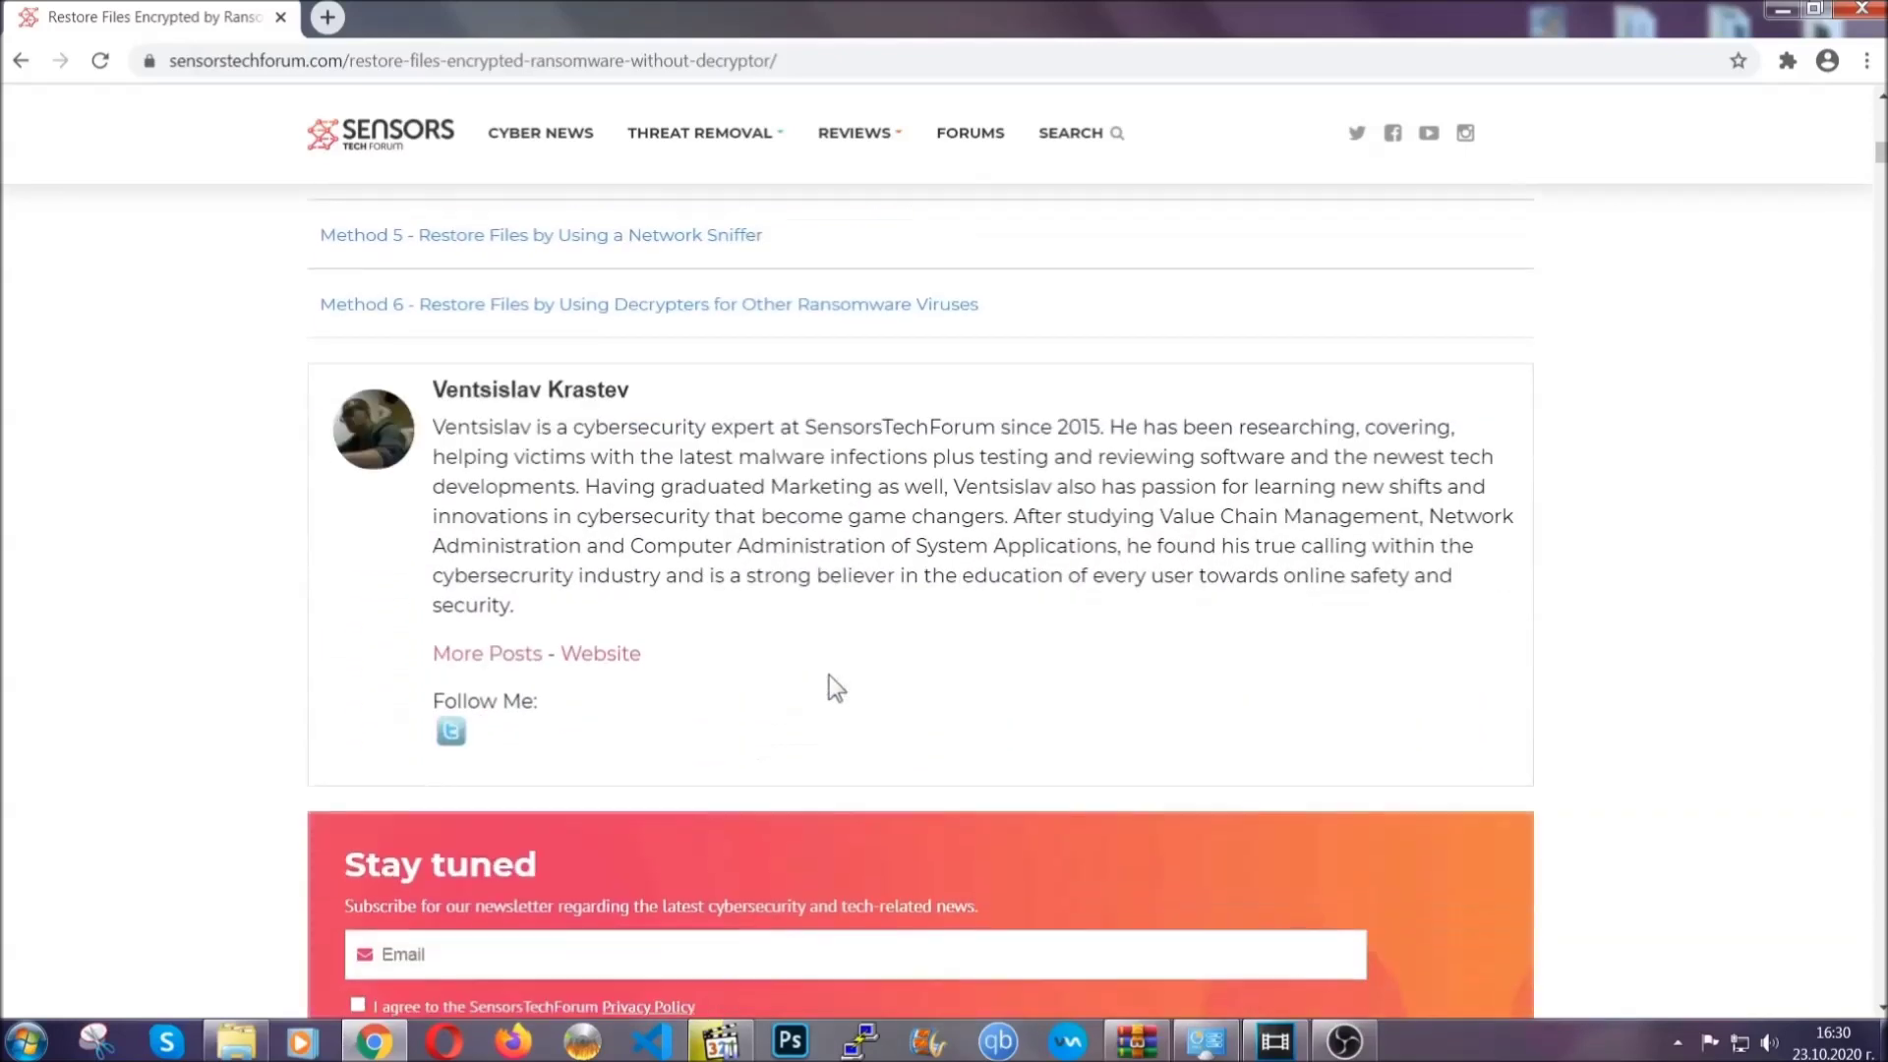
scroll(829, 675, up, 20)
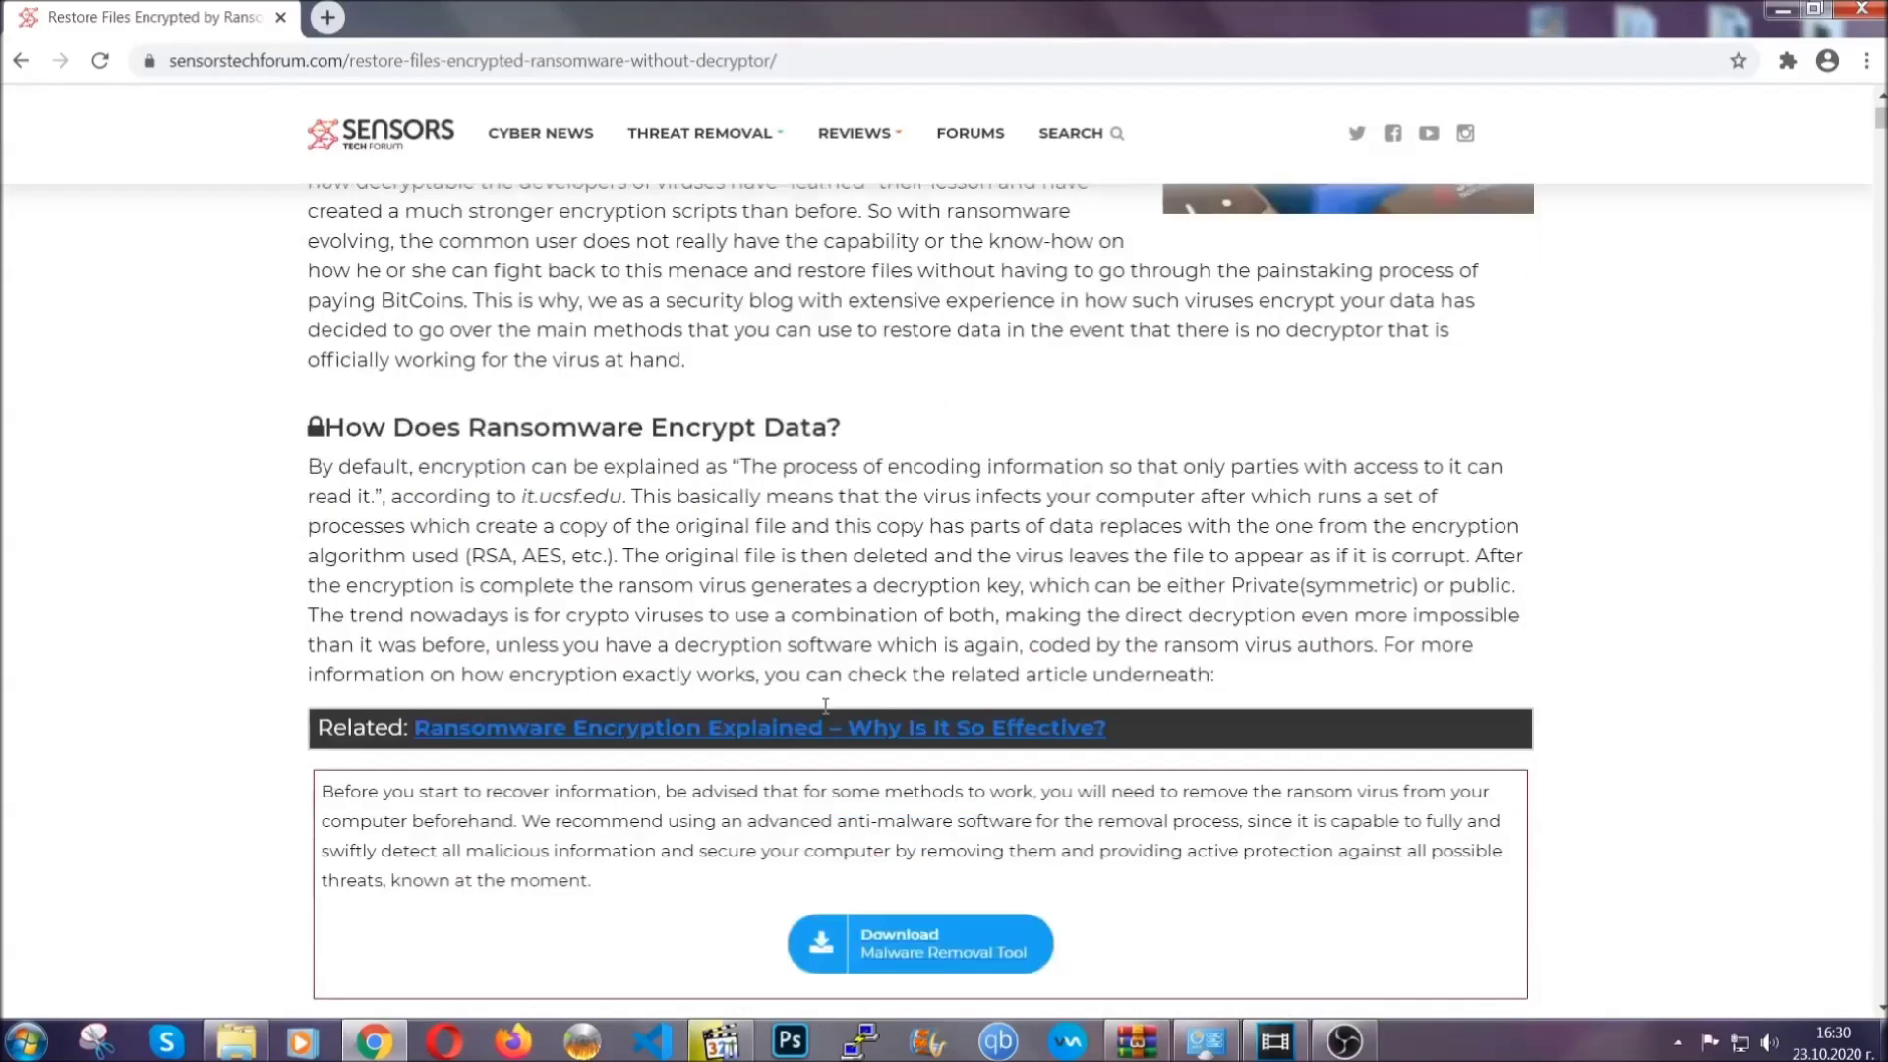
scroll(826, 705, up, 5)
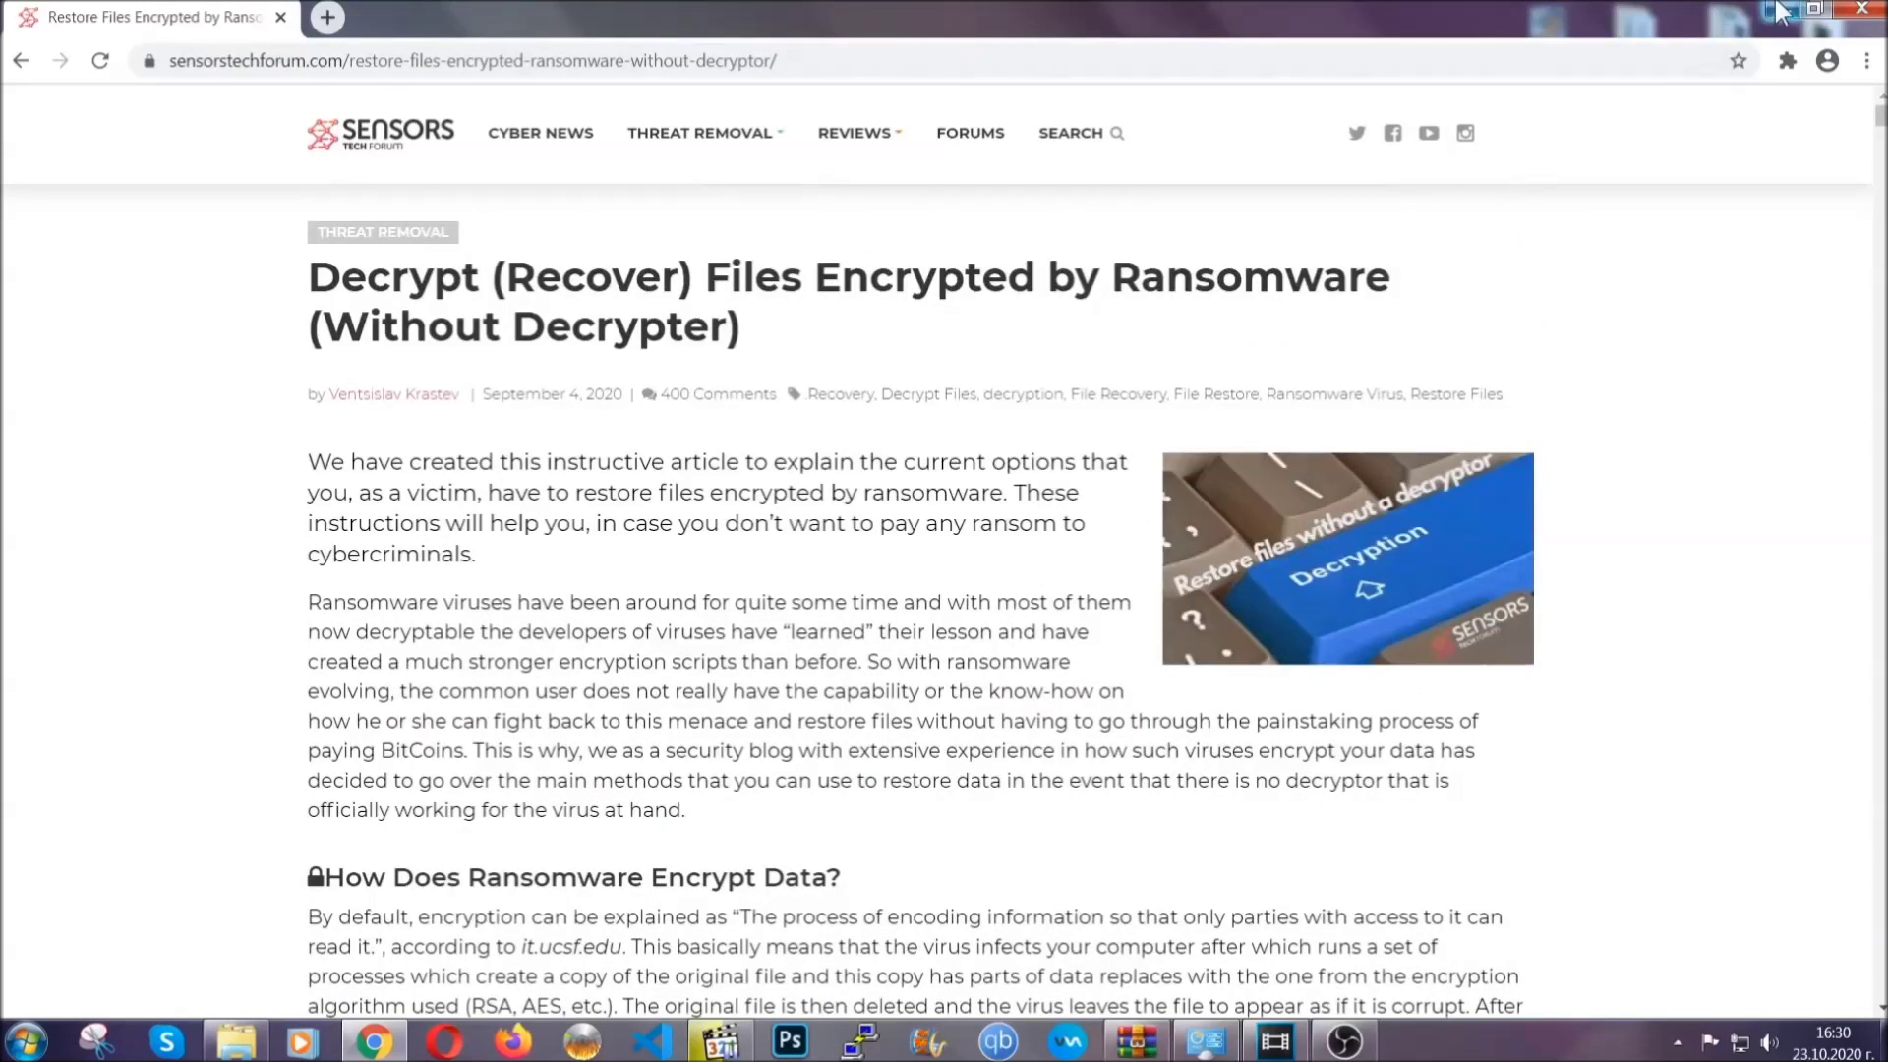
click(1780, 10)
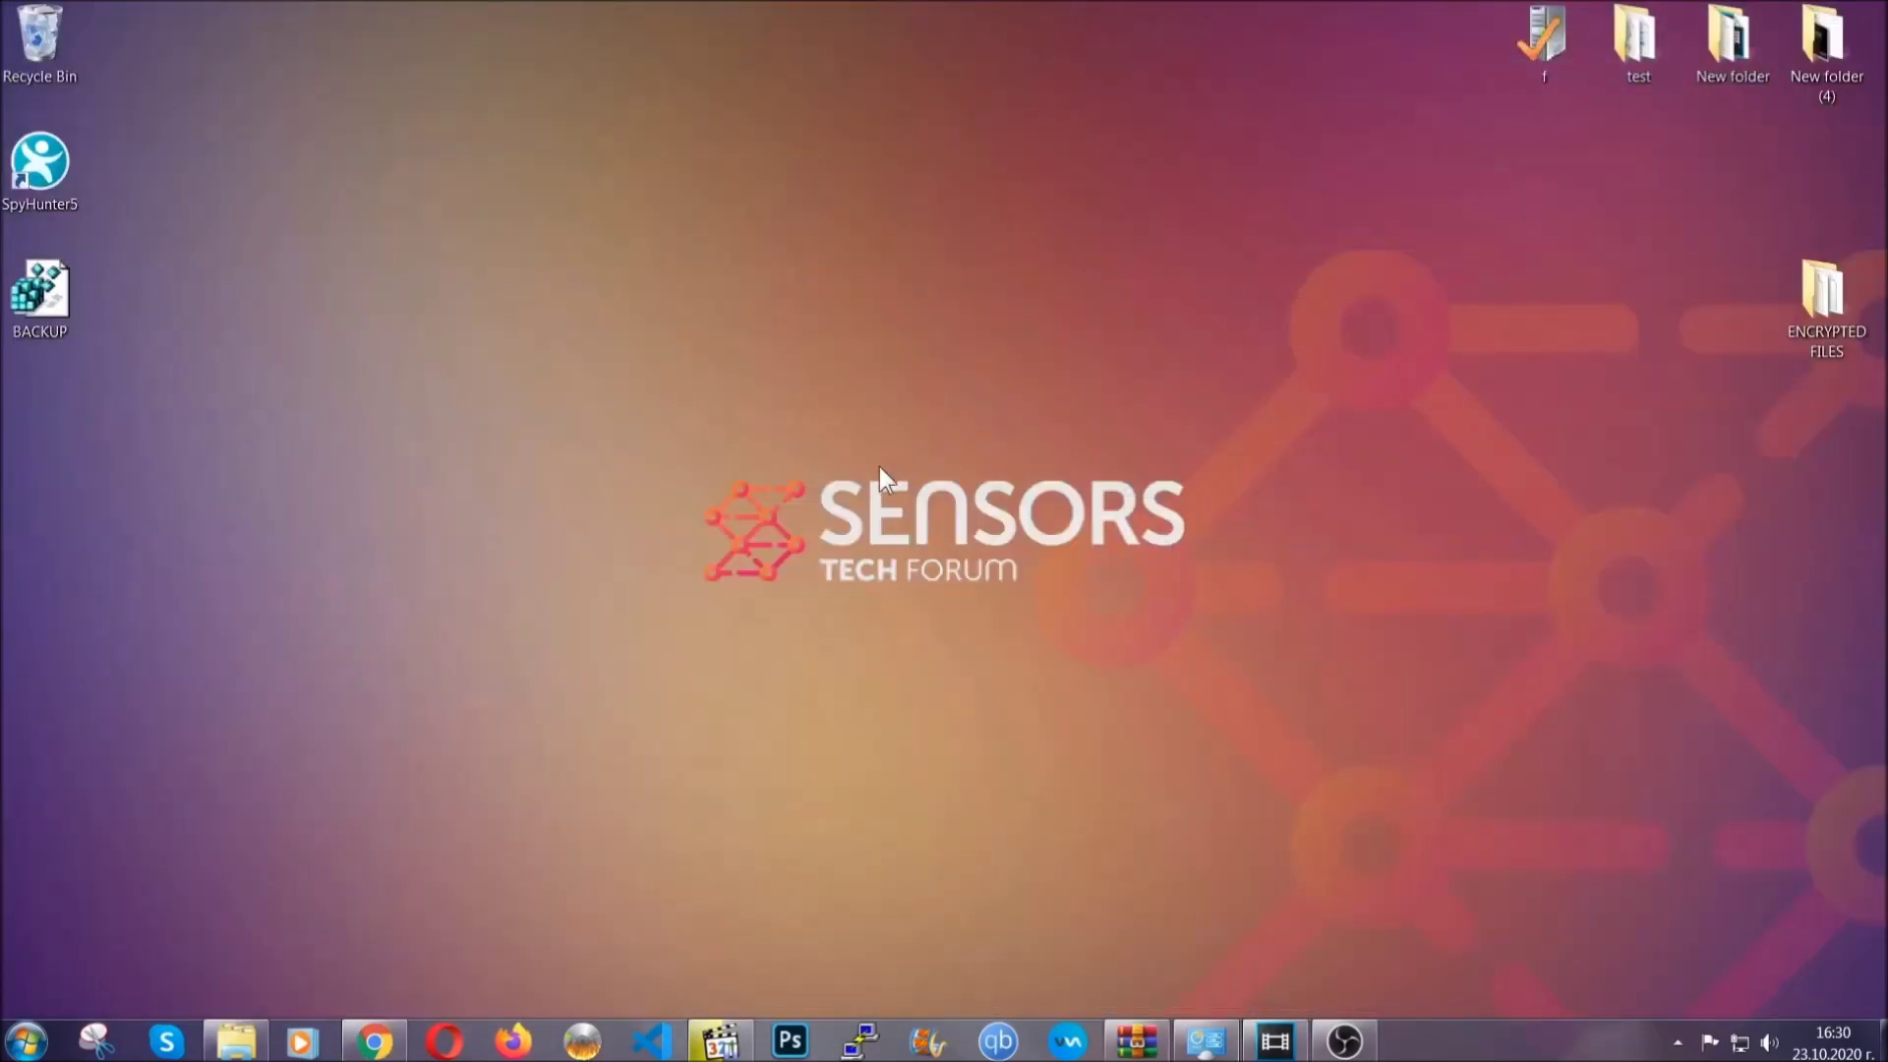